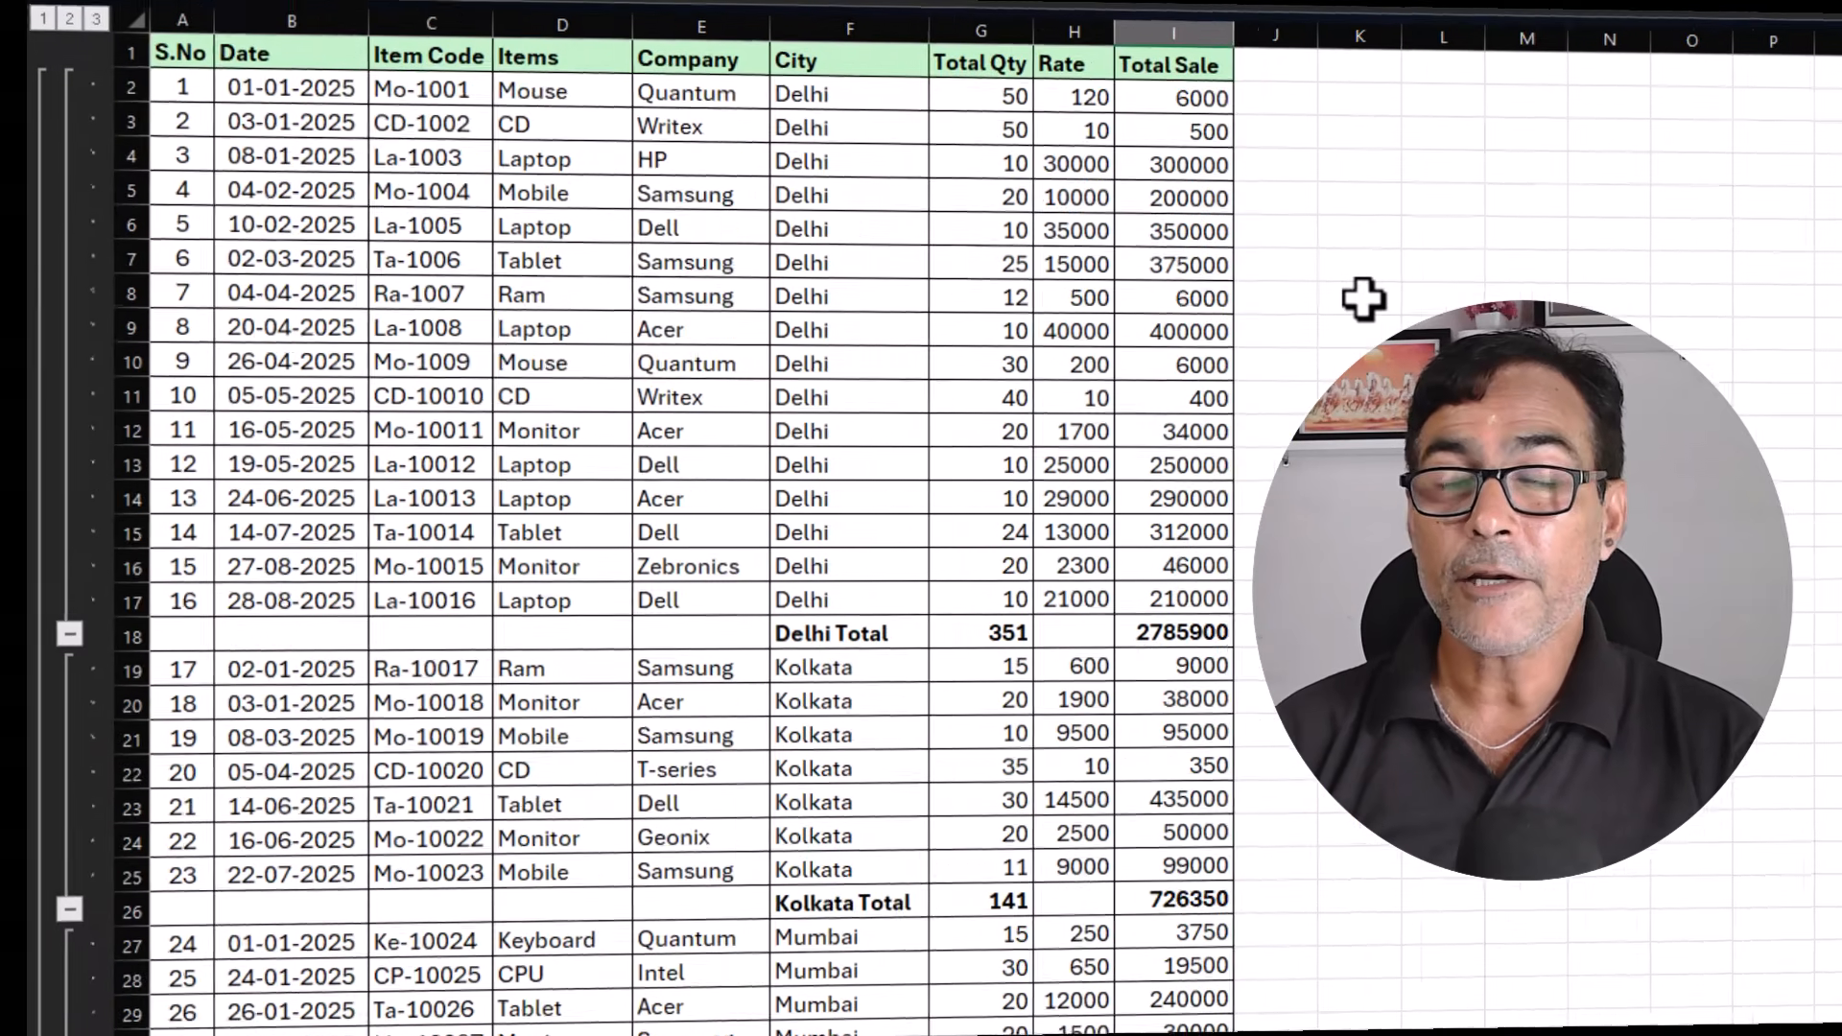
pyautogui.scroll(-4, 1322, 298)
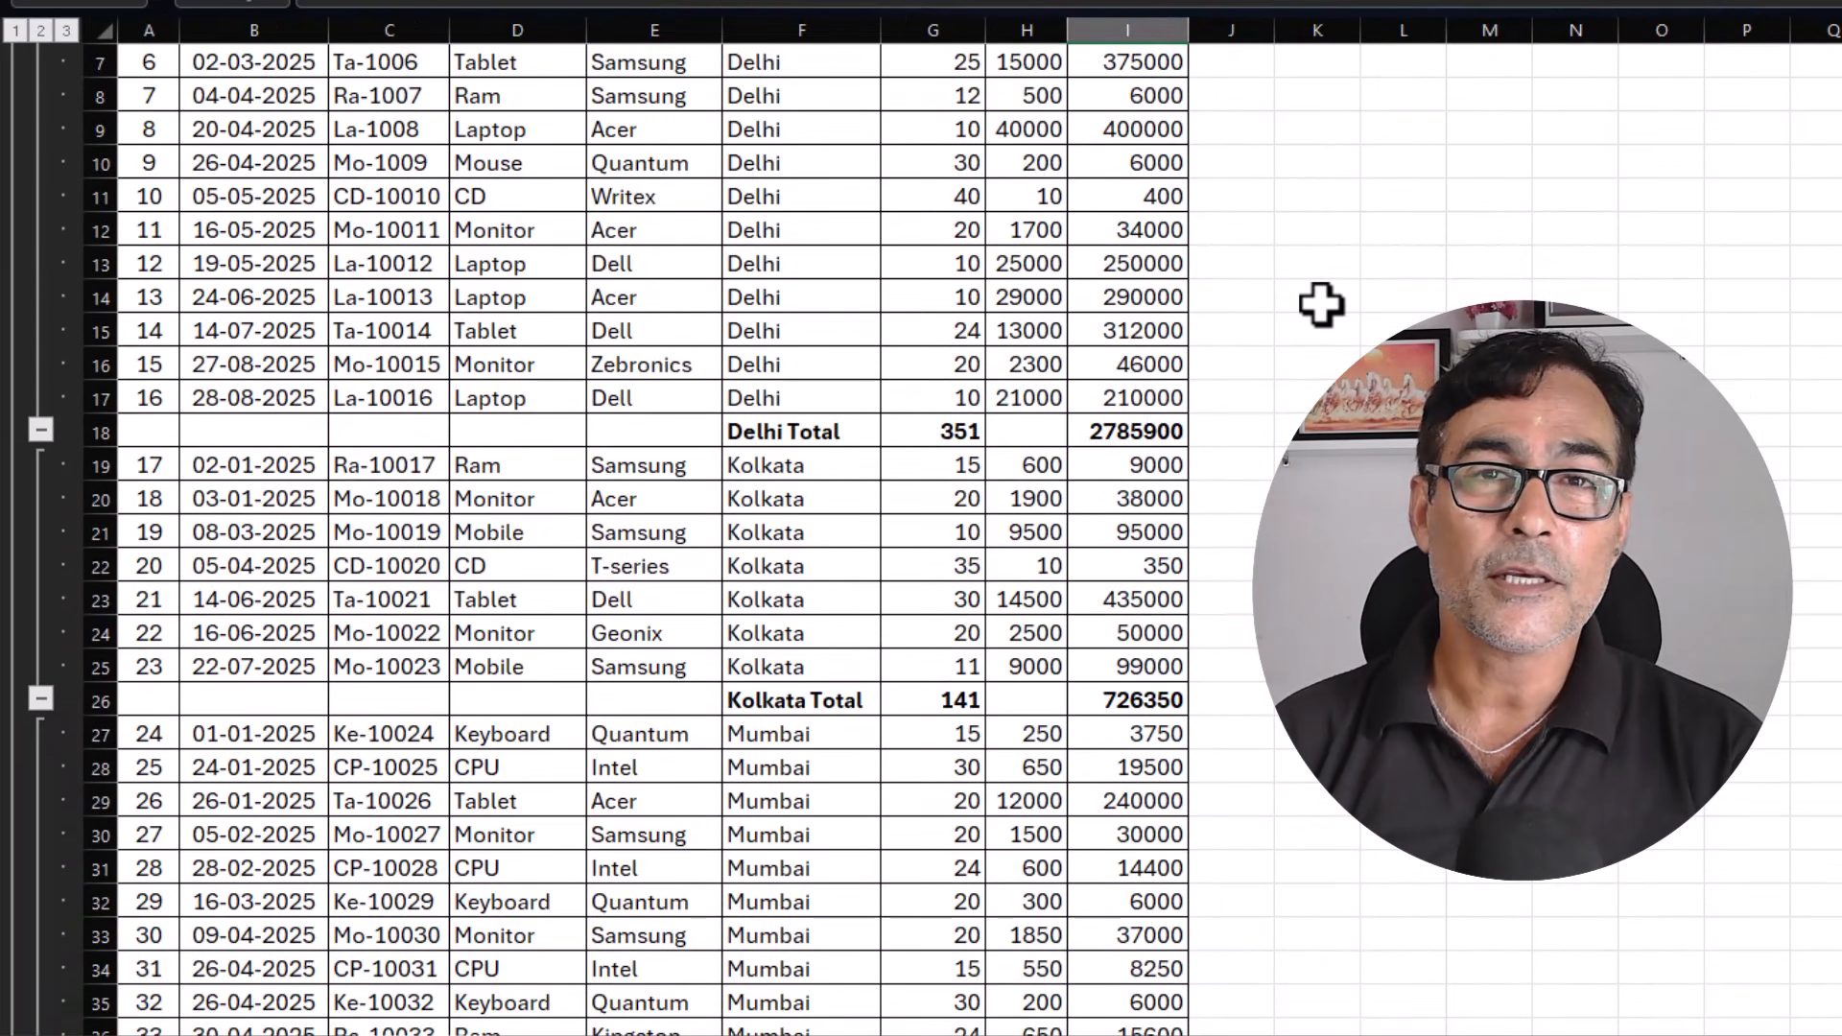
pyautogui.scroll(-2, 1322, 305)
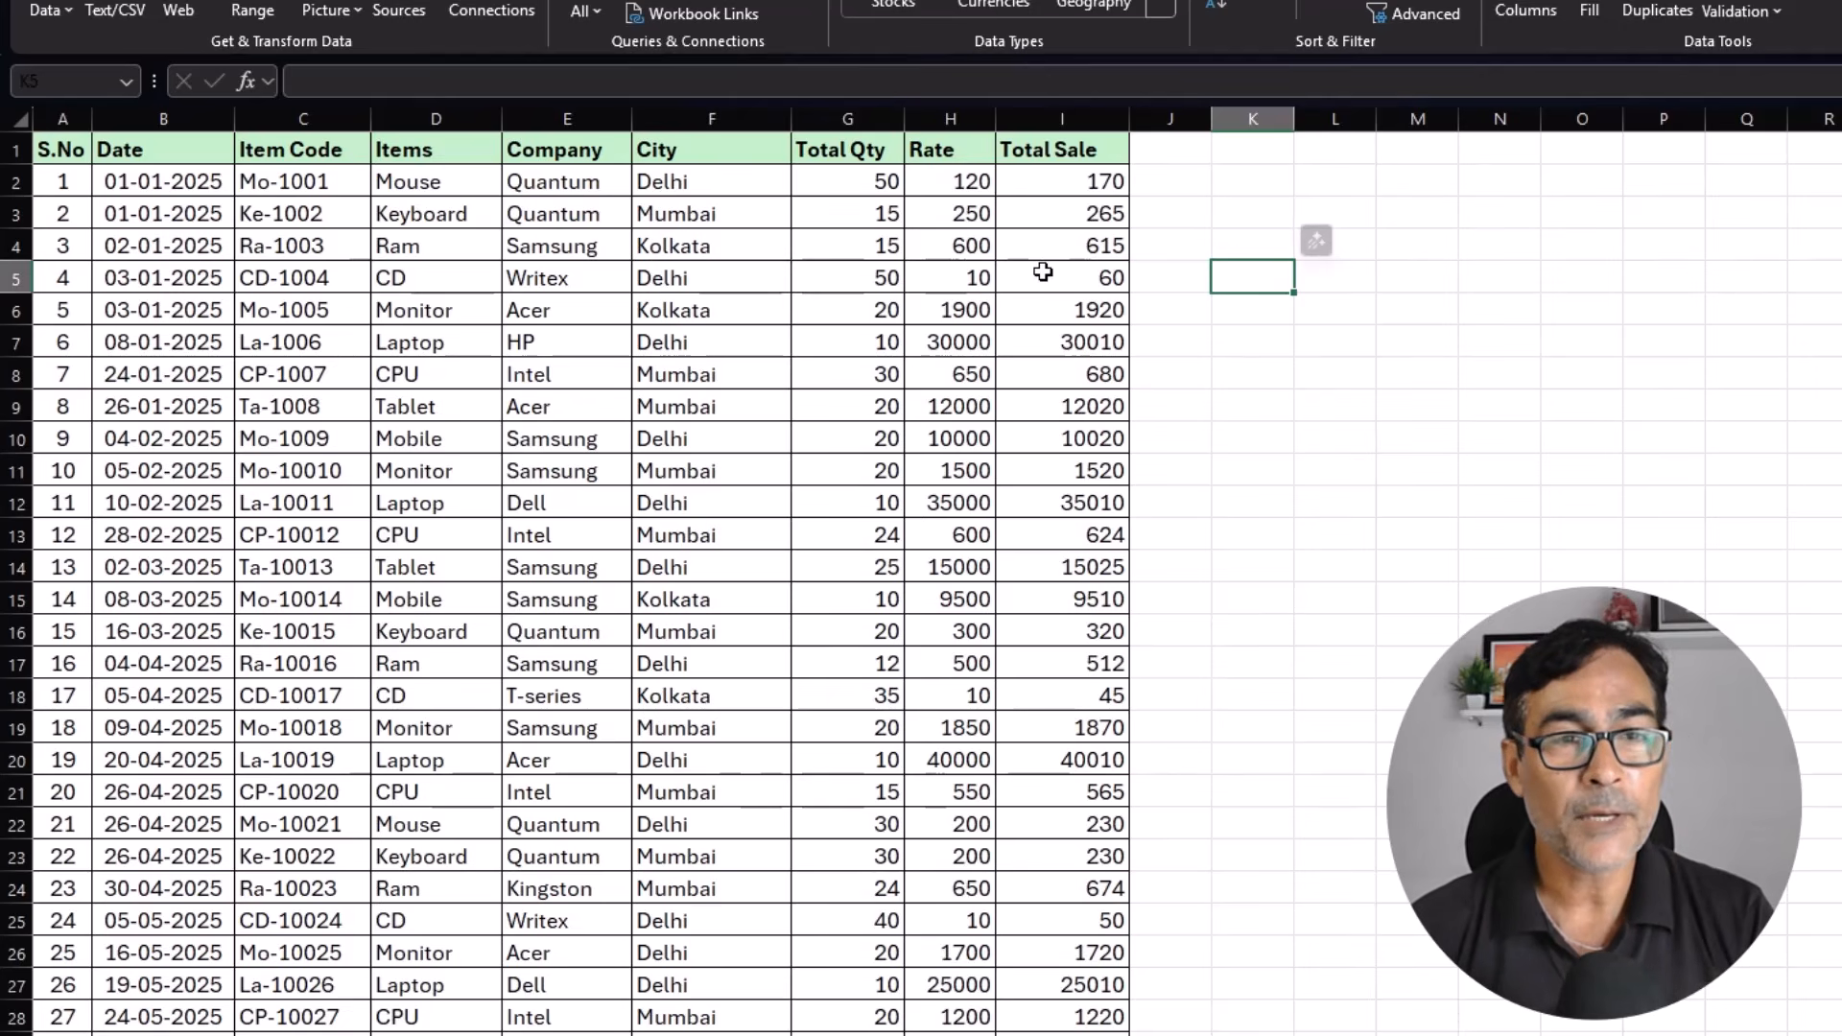
pyautogui.click(720, 213)
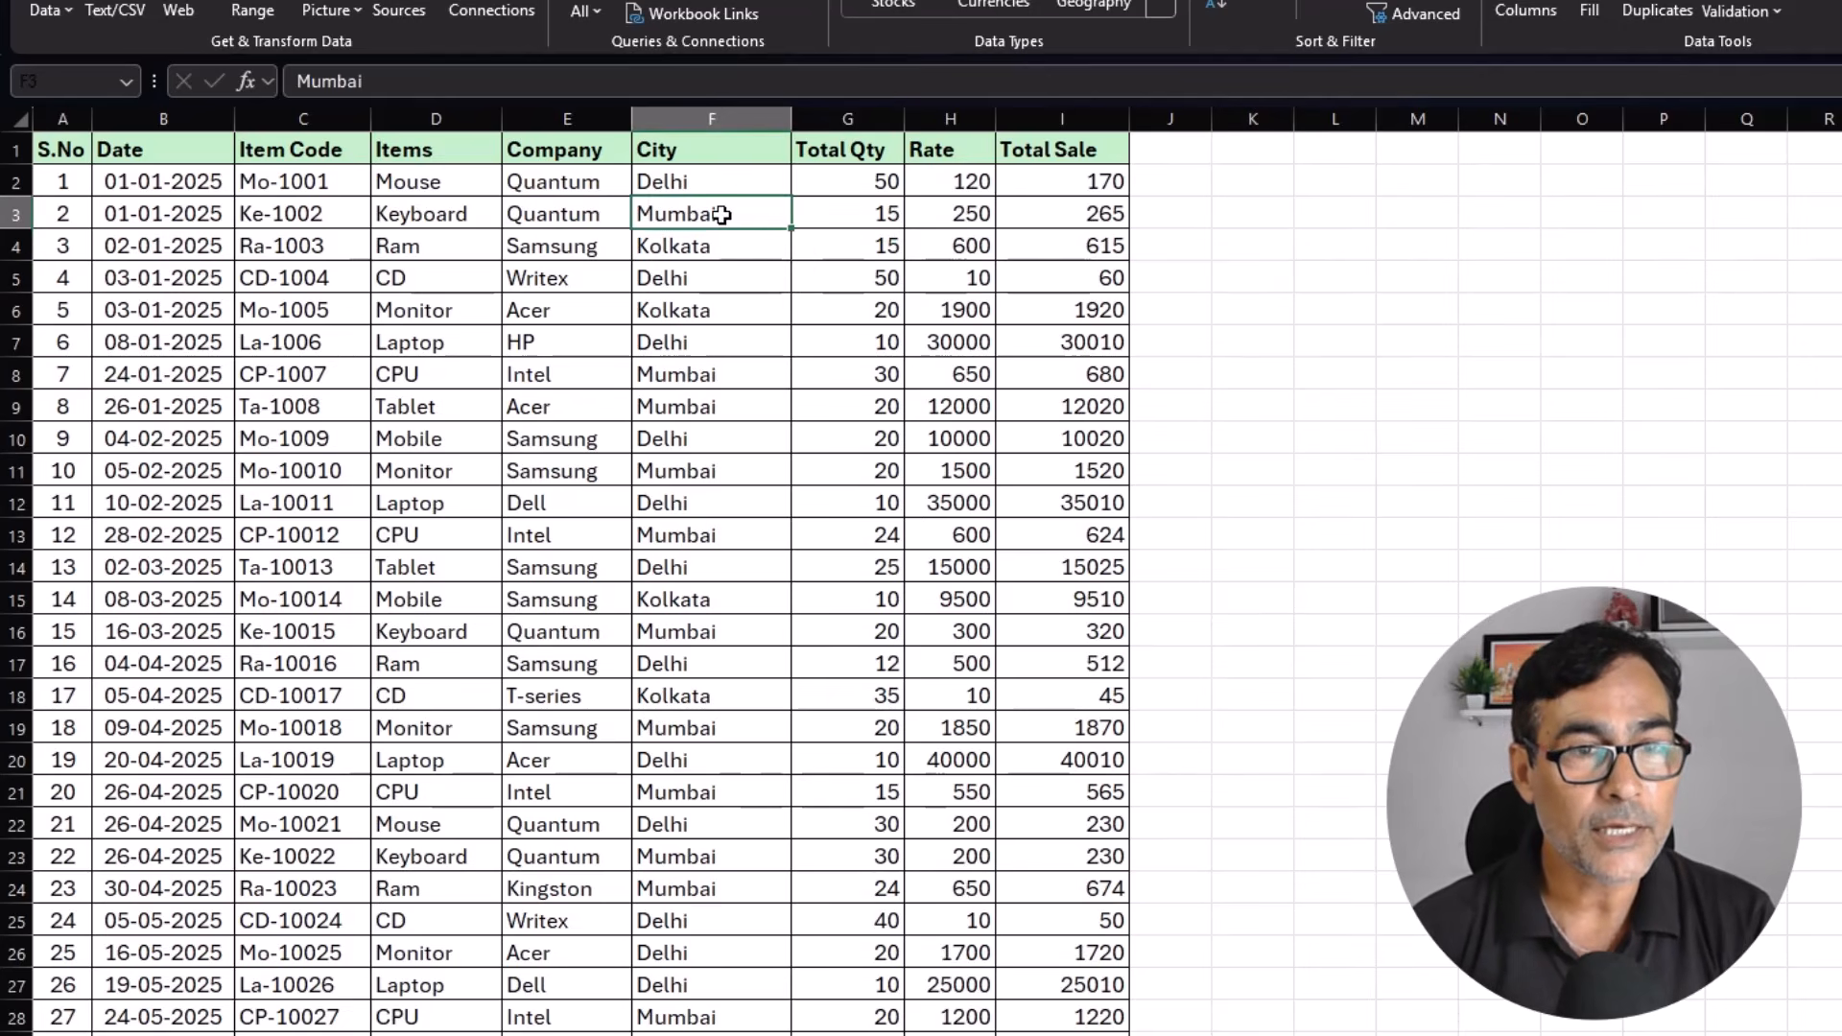
pyautogui.click(540, 203)
pyautogui.click(446, 223)
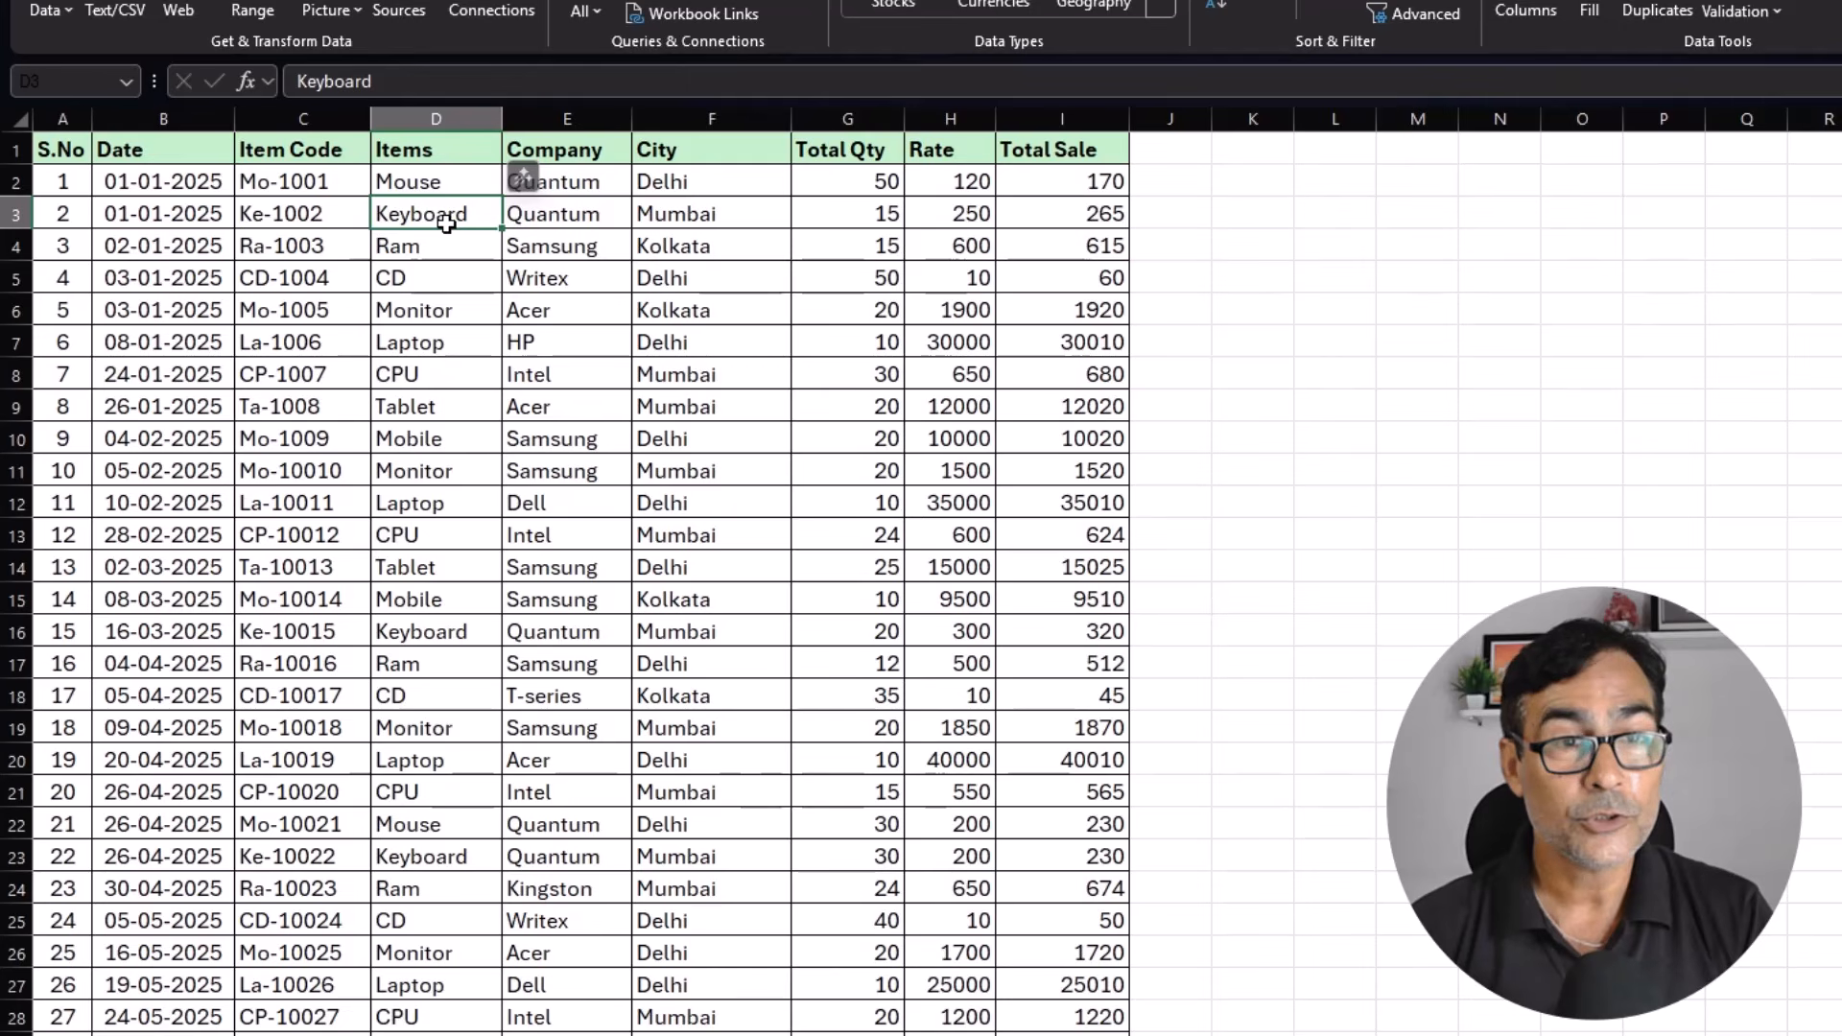
pyautogui.click(559, 281)
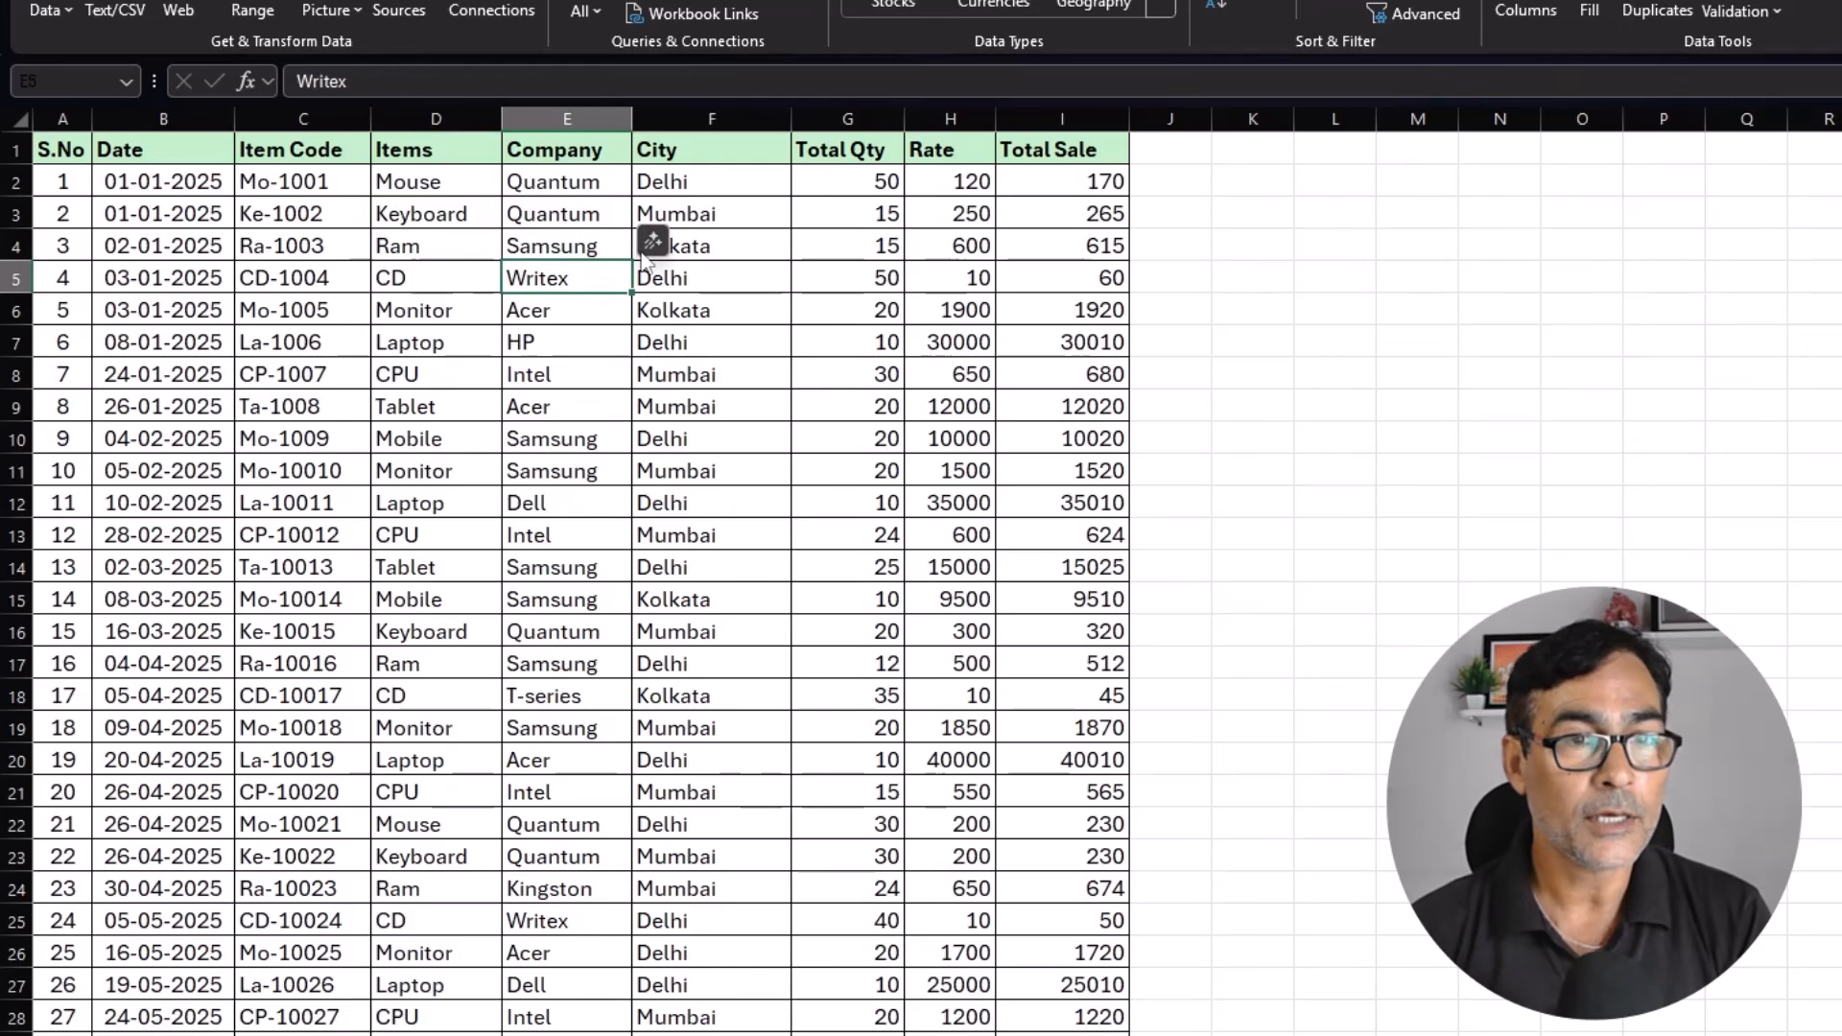
# Sort the whole table by the City column from A to Z, expanding the selection to the adjacent data.
pyautogui.click(711, 192)
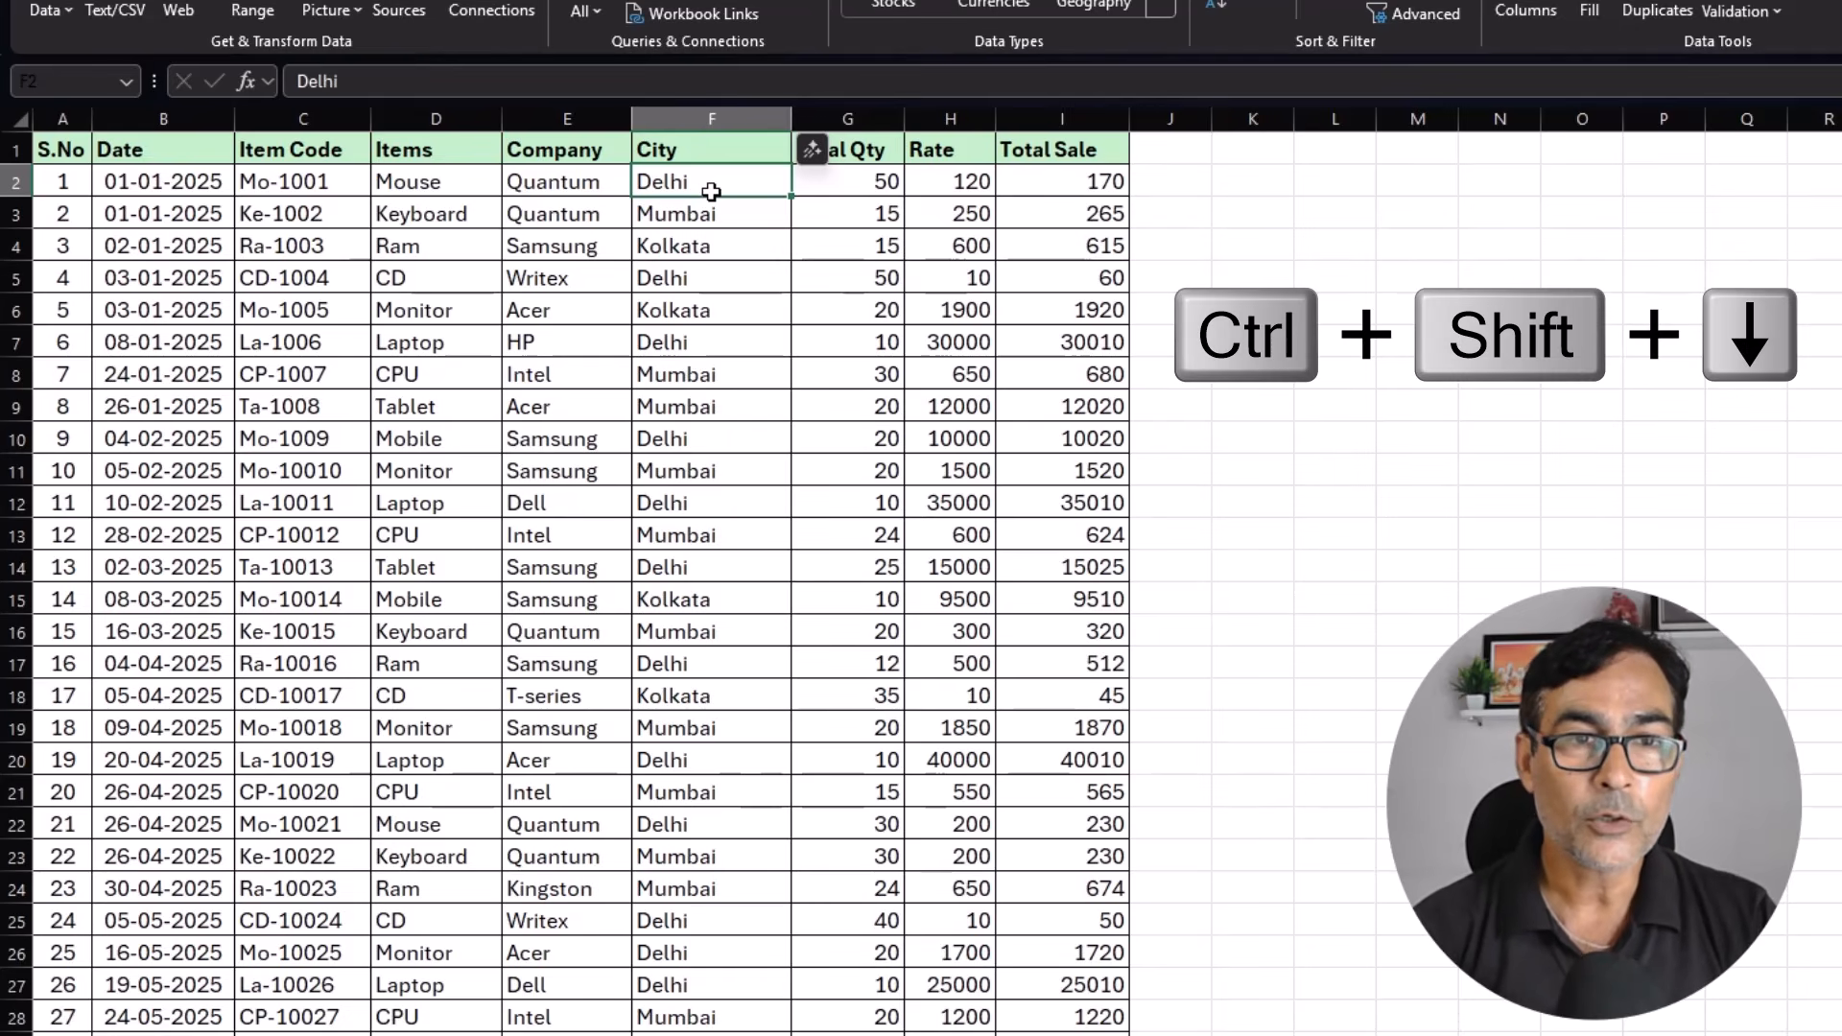
pyautogui.hotkey('ctrl', 'shift', 'Down')
pyautogui.scroll(4, 711, 192)
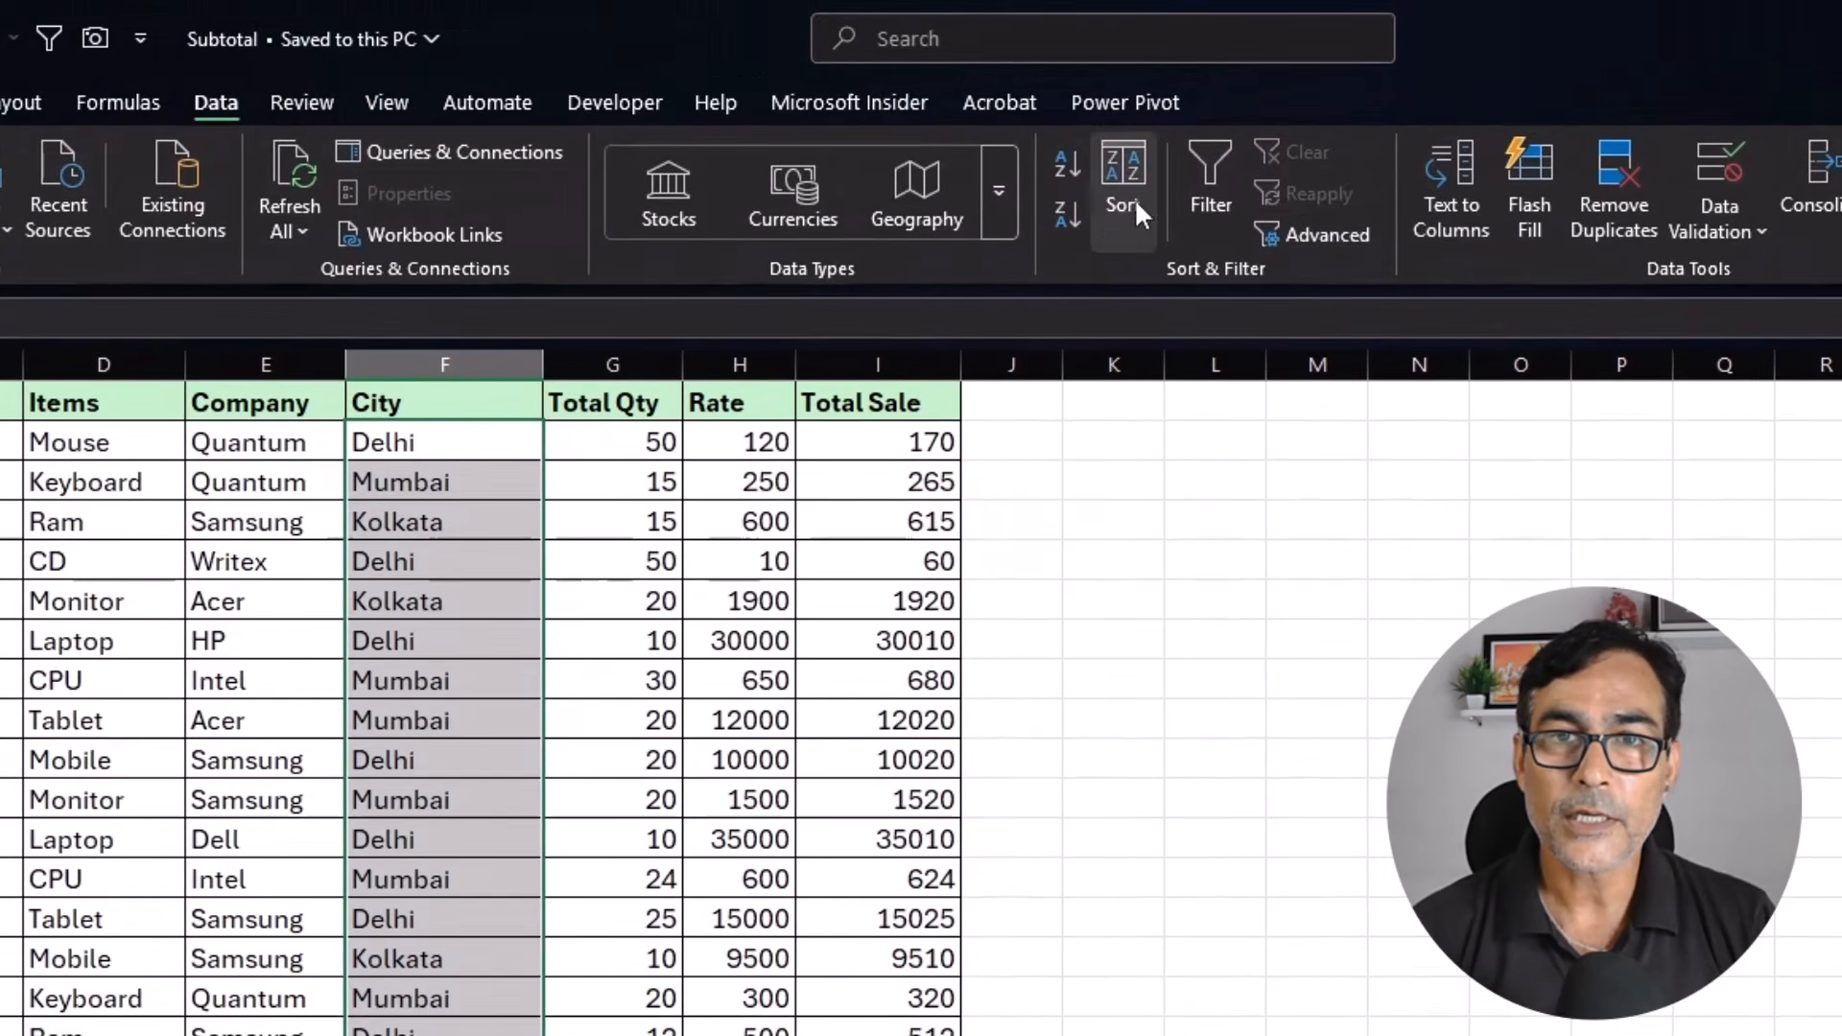
pyautogui.click(1060, 161)
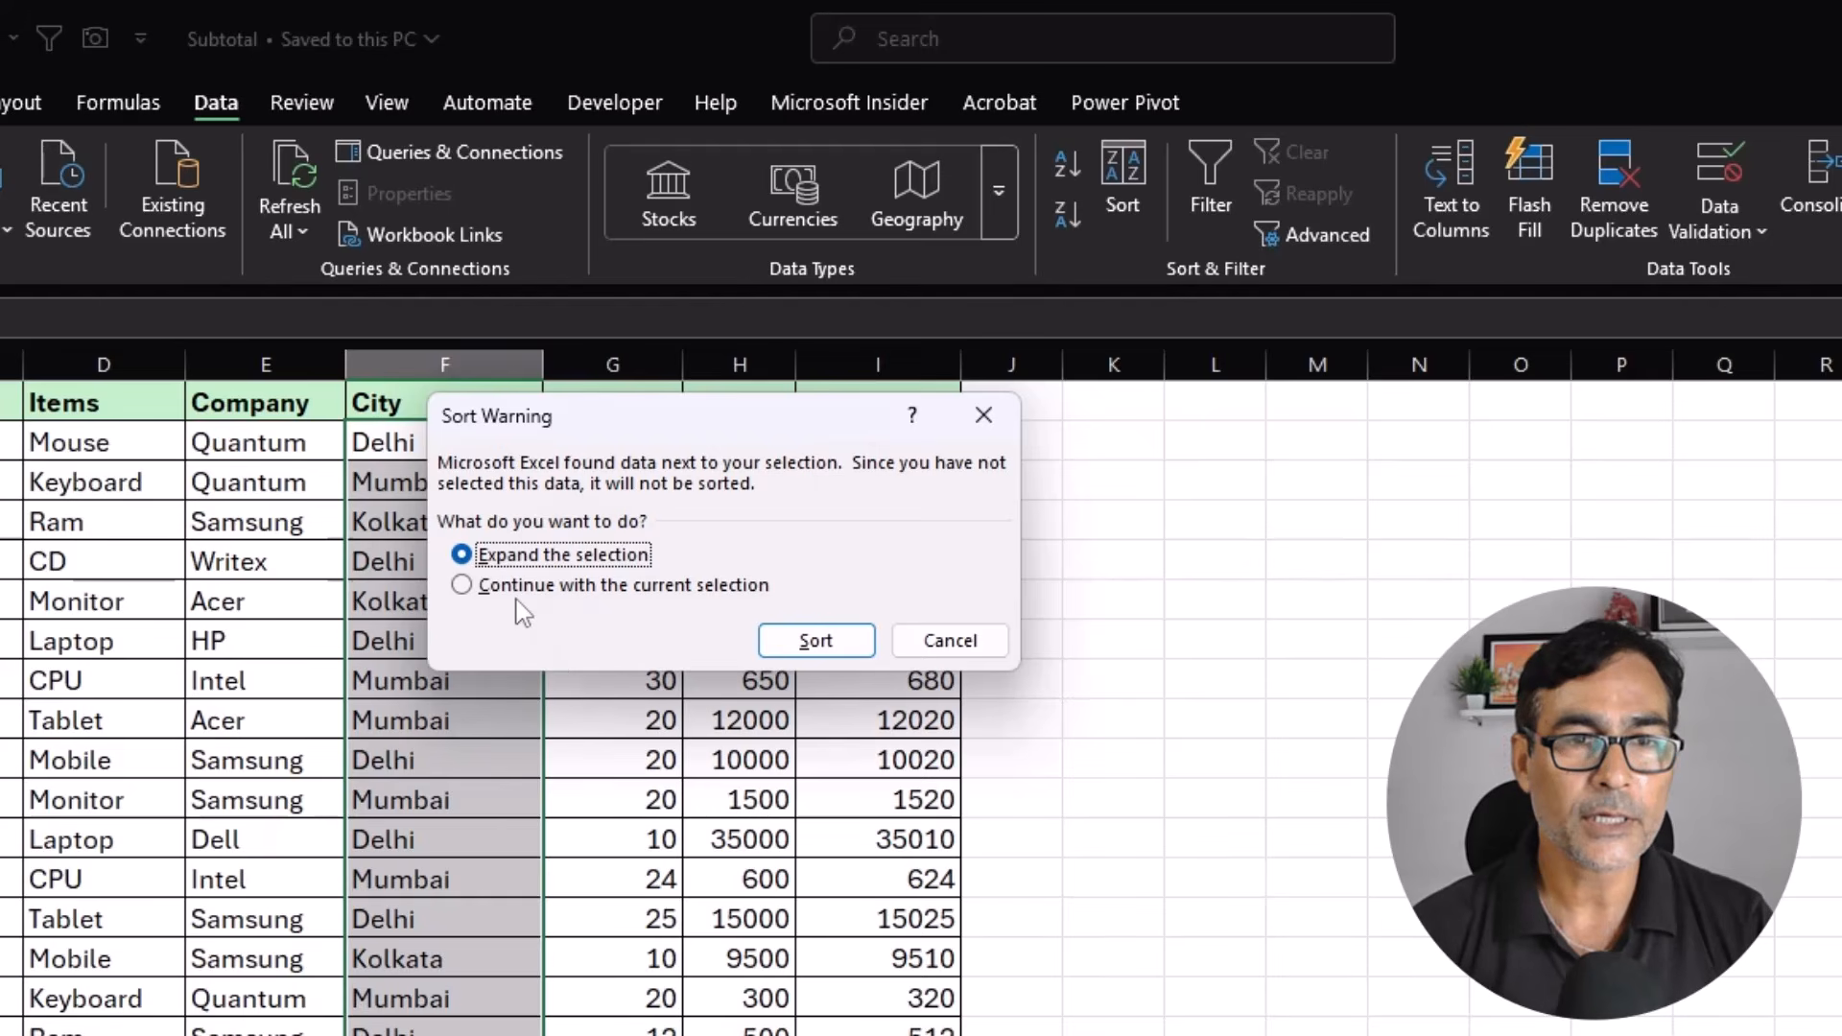
pyautogui.click(821, 645)
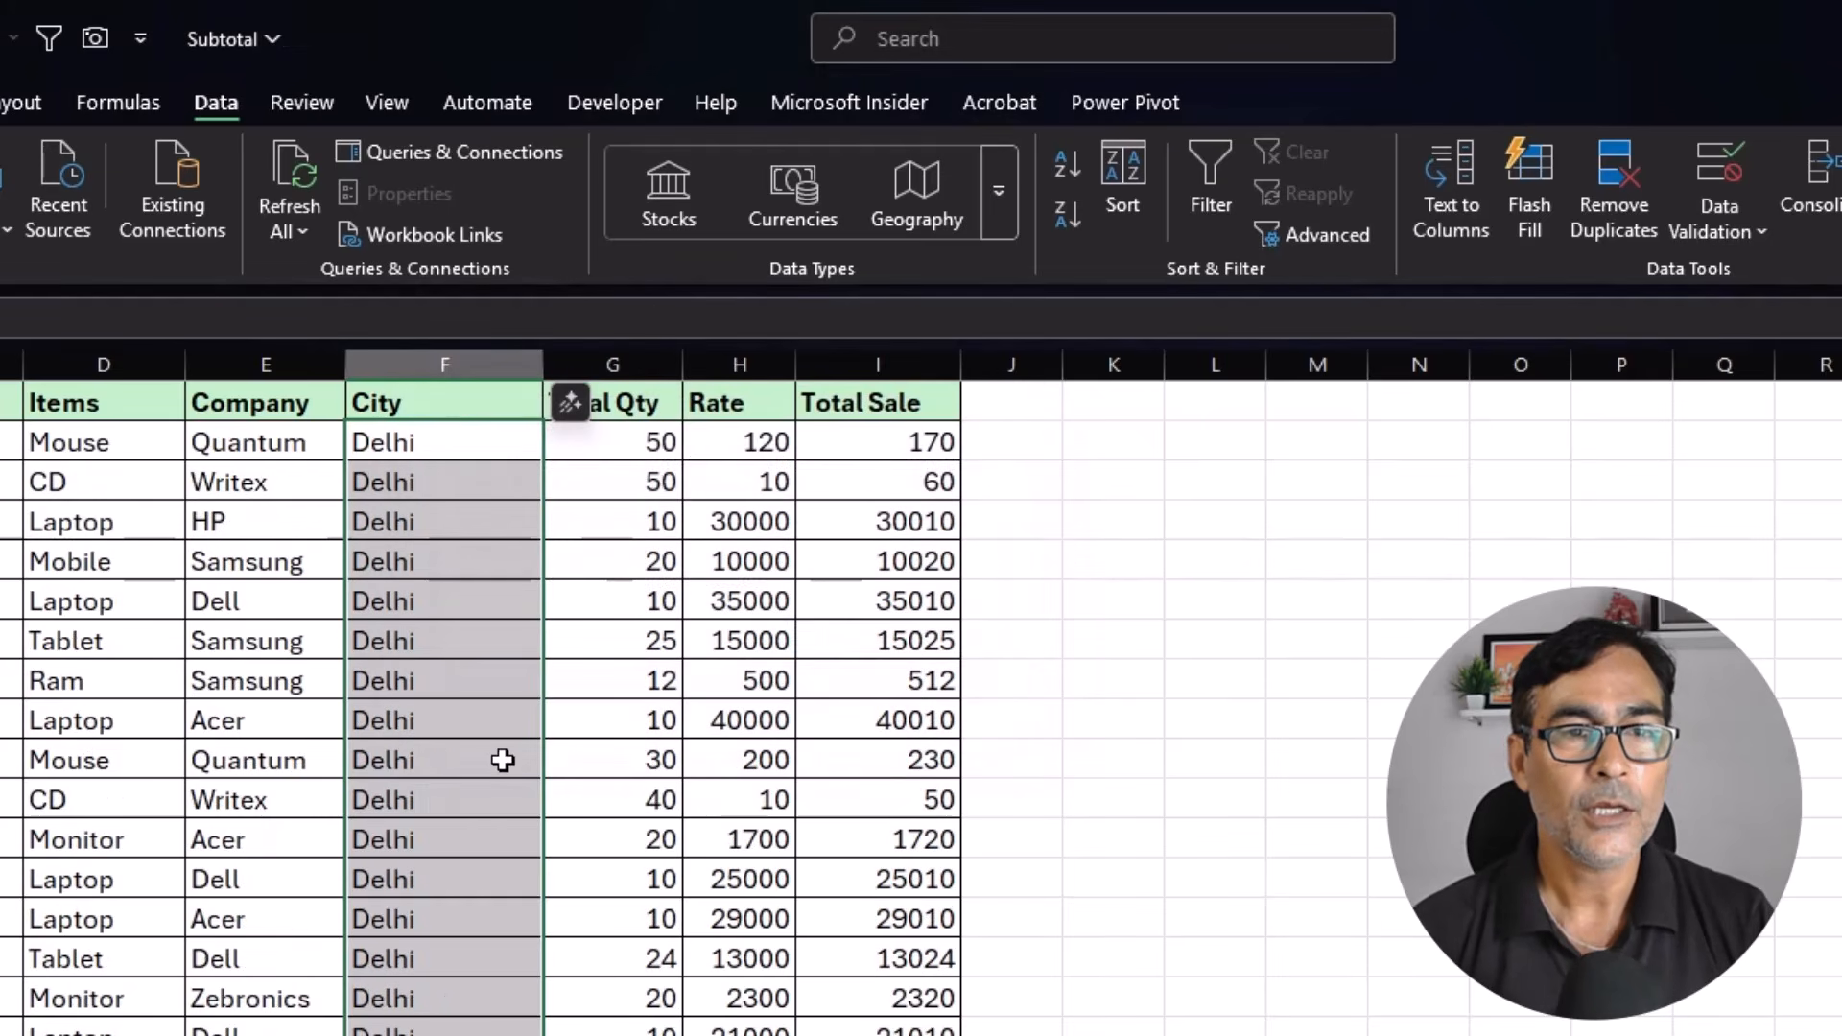
pyautogui.click(481, 604)
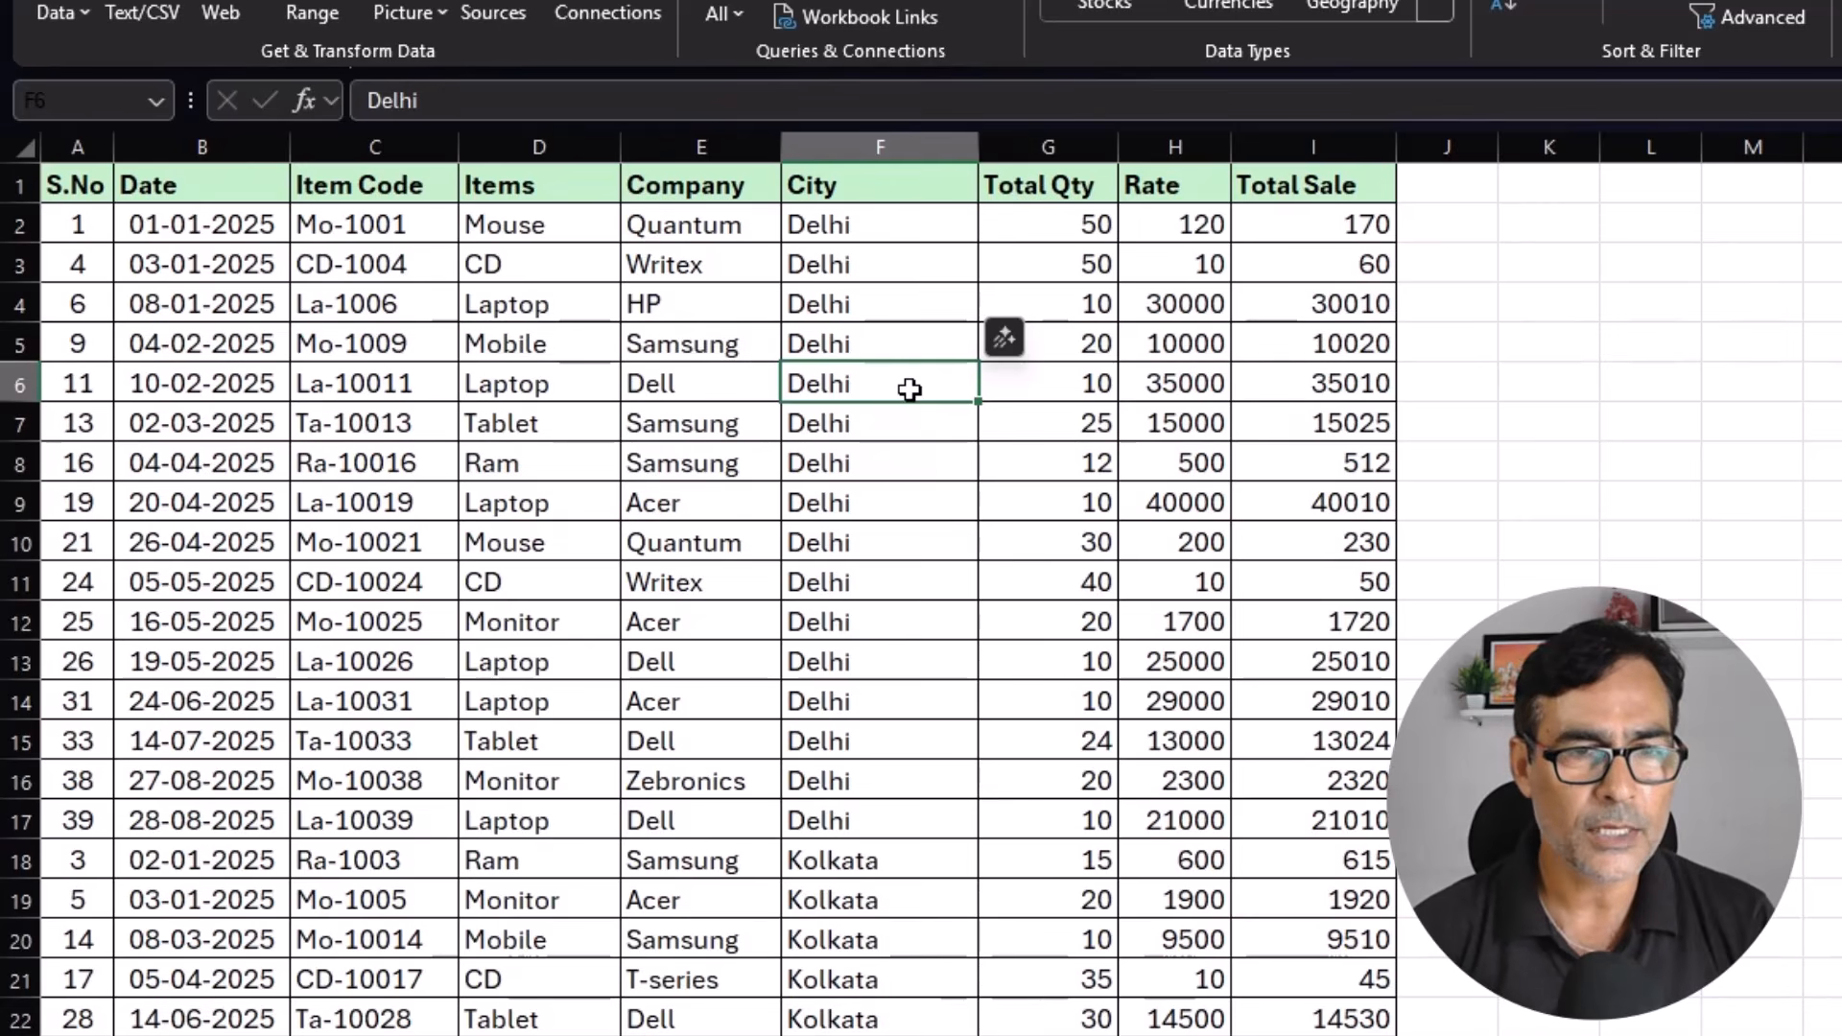
# Insert a blank row between the Delhi and Kolkata records.
pyautogui.moveTo(876, 227); pyautogui.dragTo(848, 789)
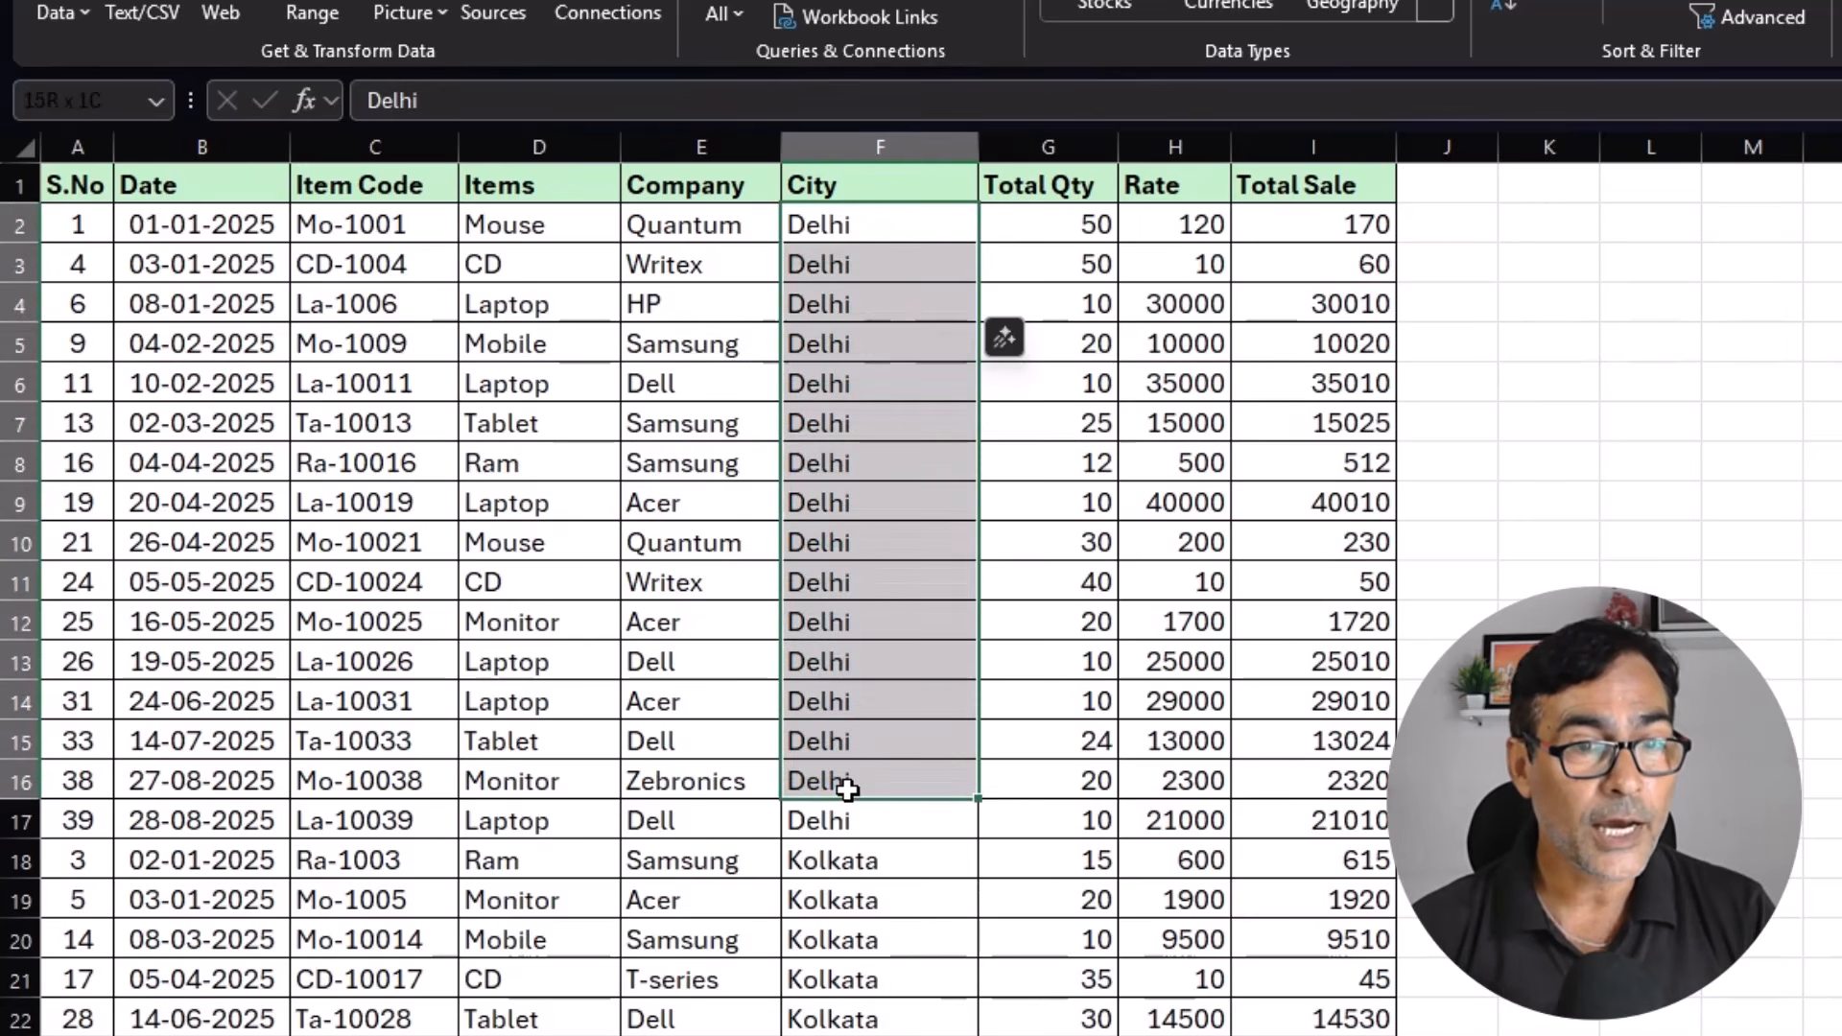
pyautogui.click(844, 858)
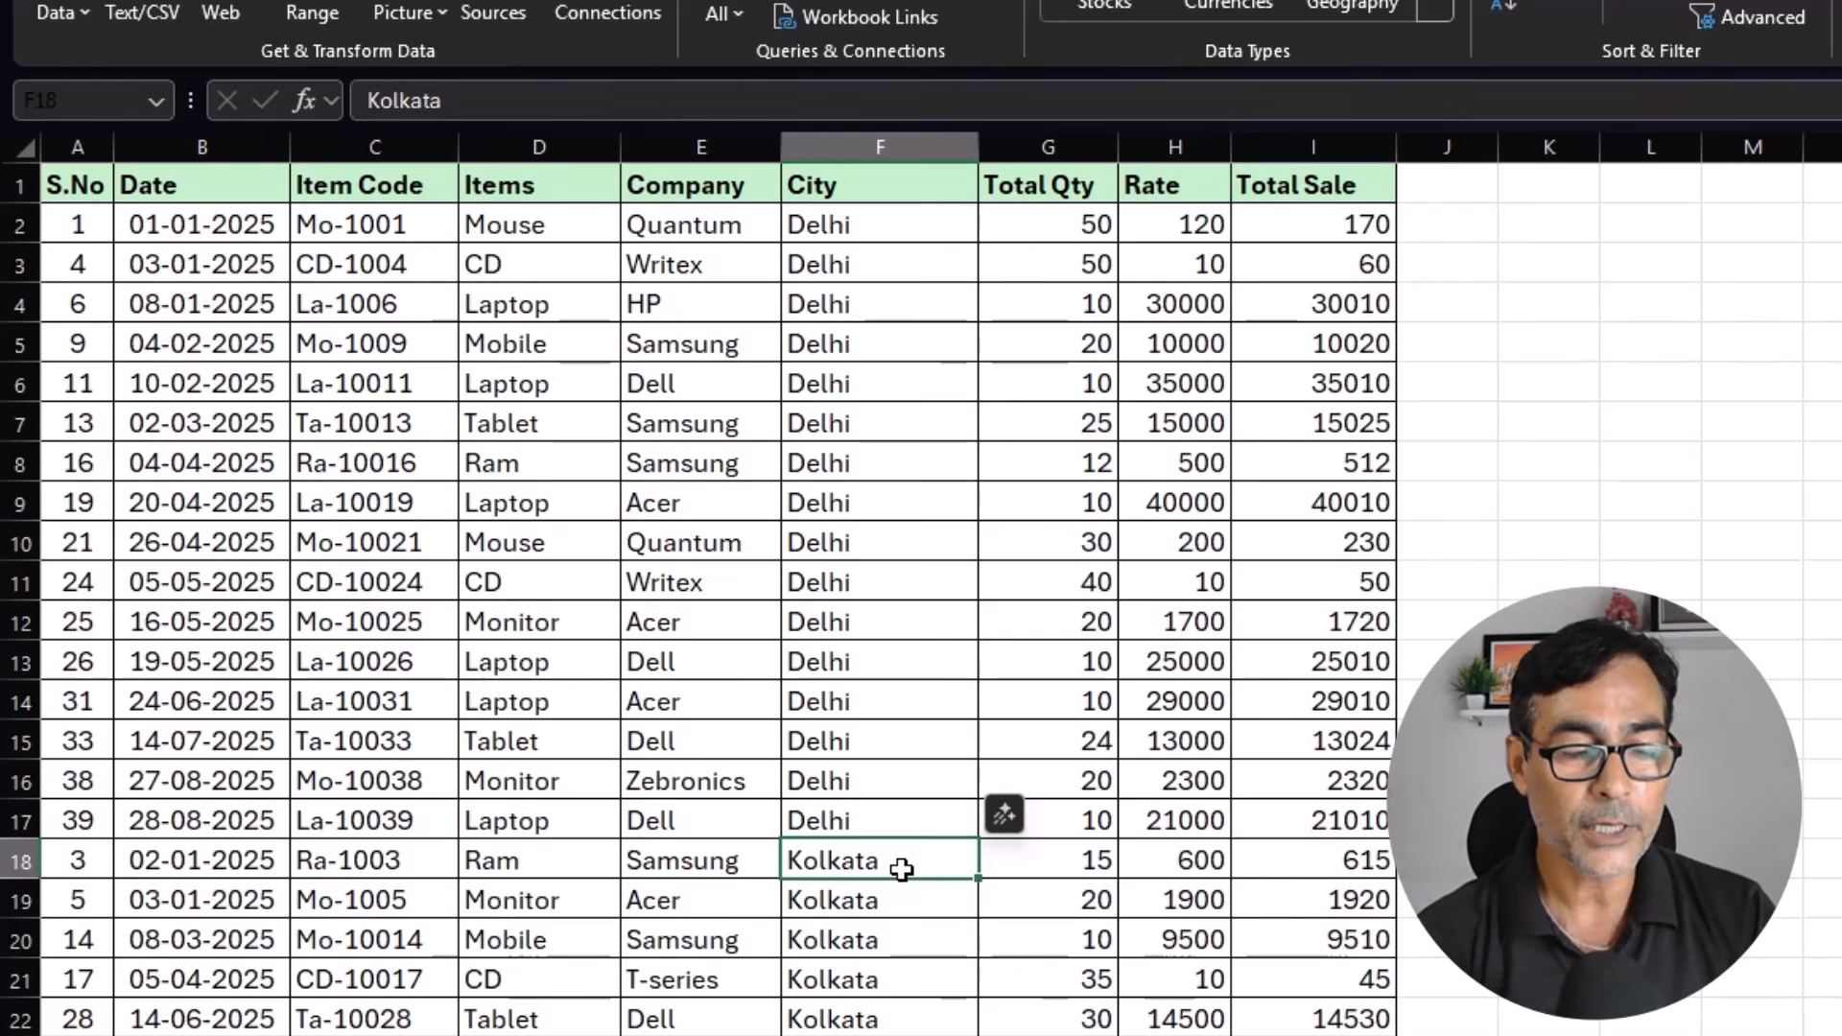
pyautogui.hotkey('alt', 'i')
pyautogui.press('r')
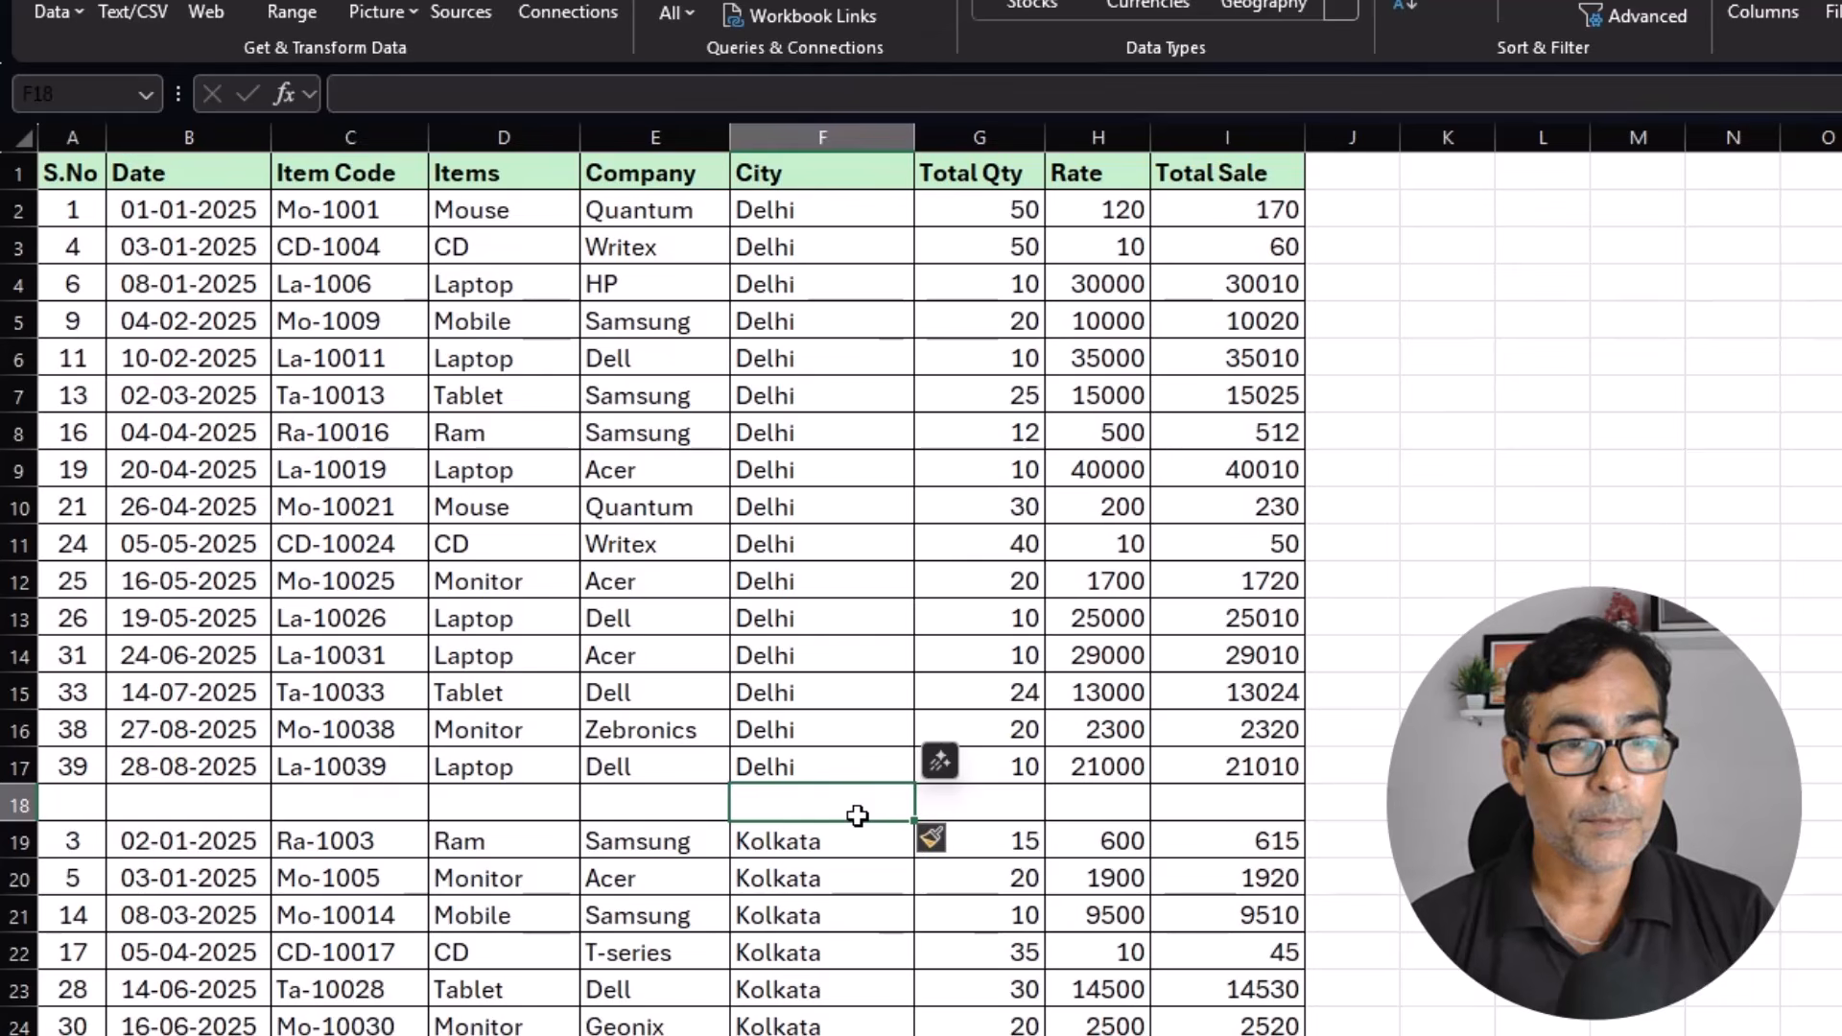
pyautogui.scroll(-1, 857, 816)
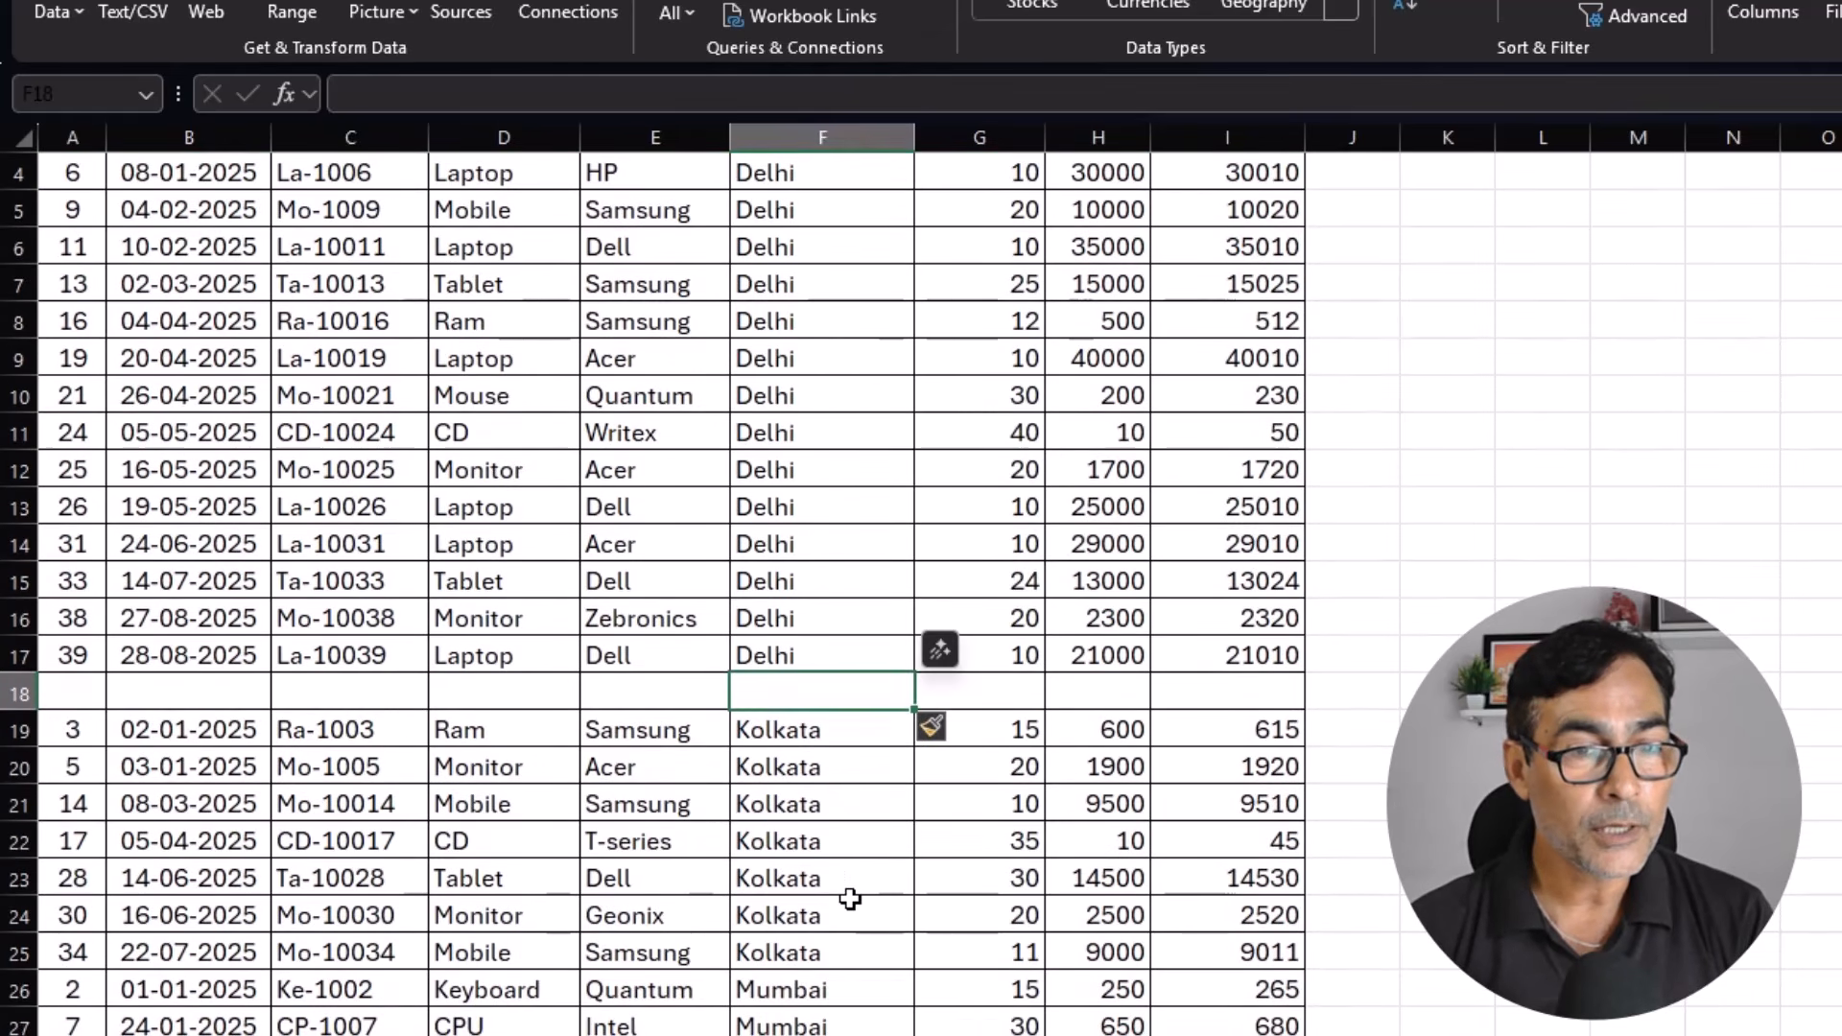
pyautogui.scroll(1, 851, 898)
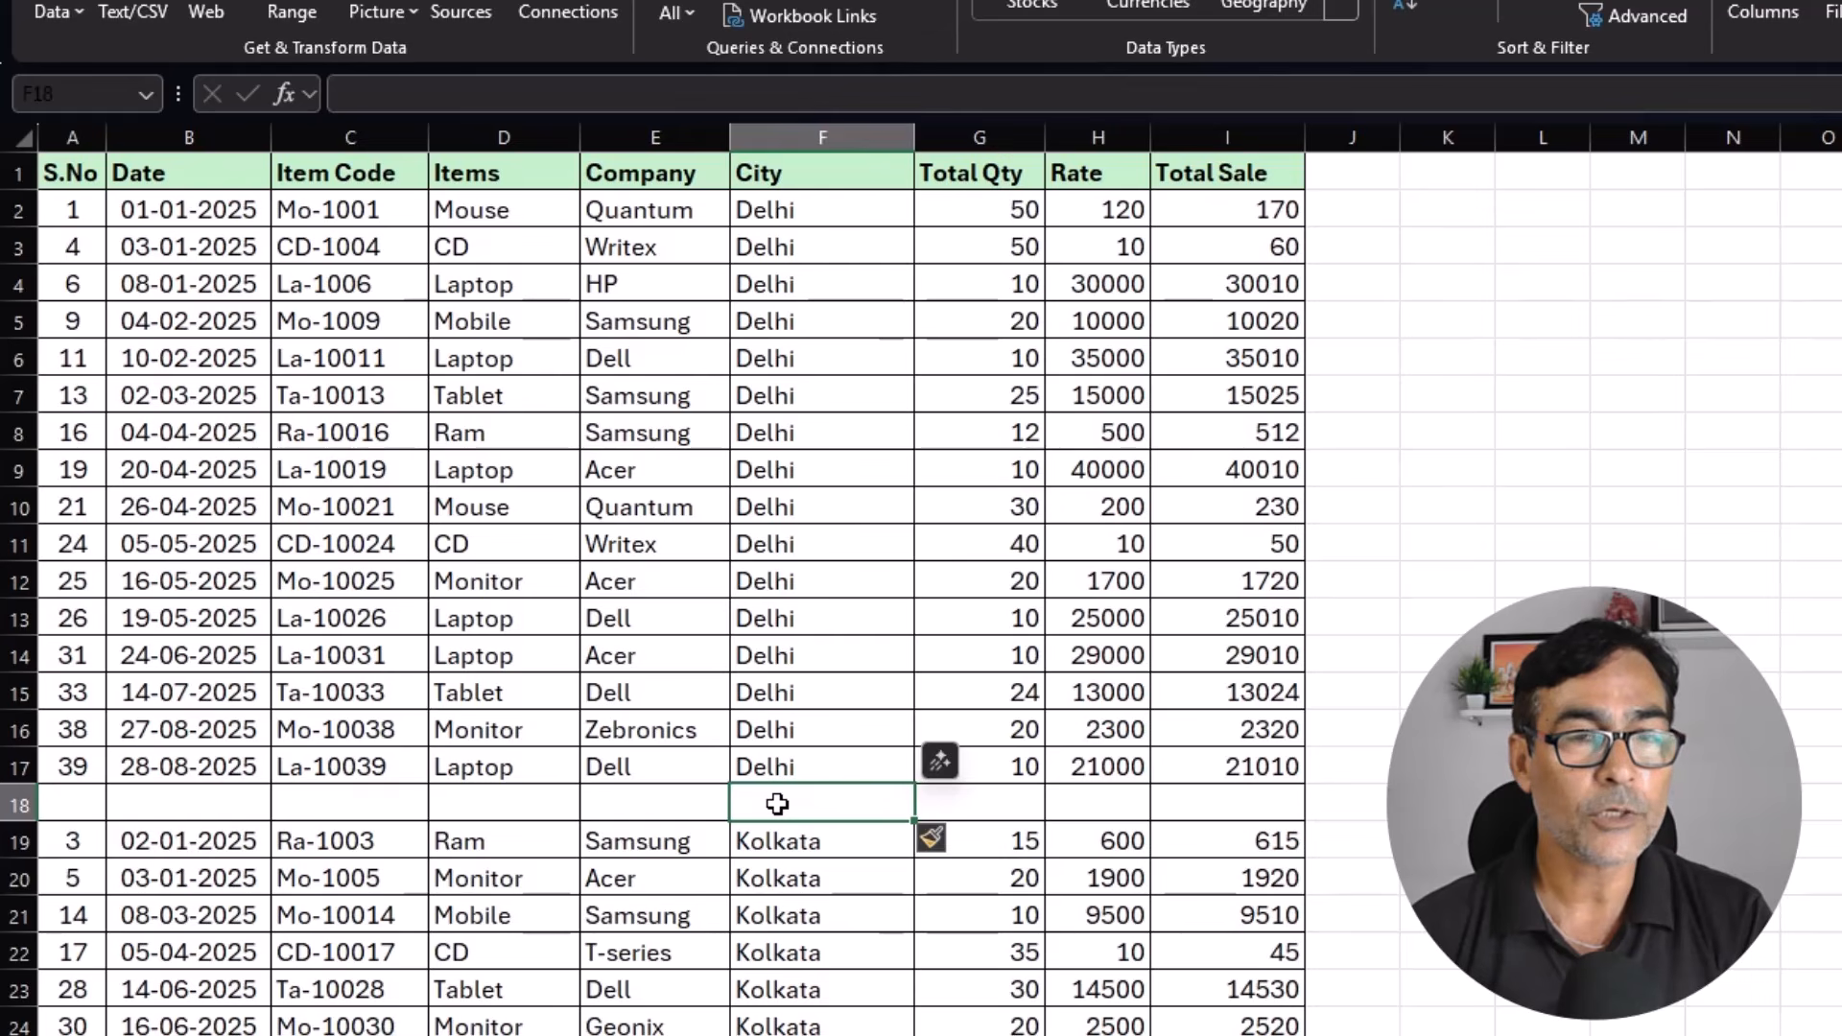
# Fill row 18 as a manual Delhi total, with the city name copied from above in bold and =SUM(G2:G17) in G18.
pyautogui.hotkey('ctrl', 'd')
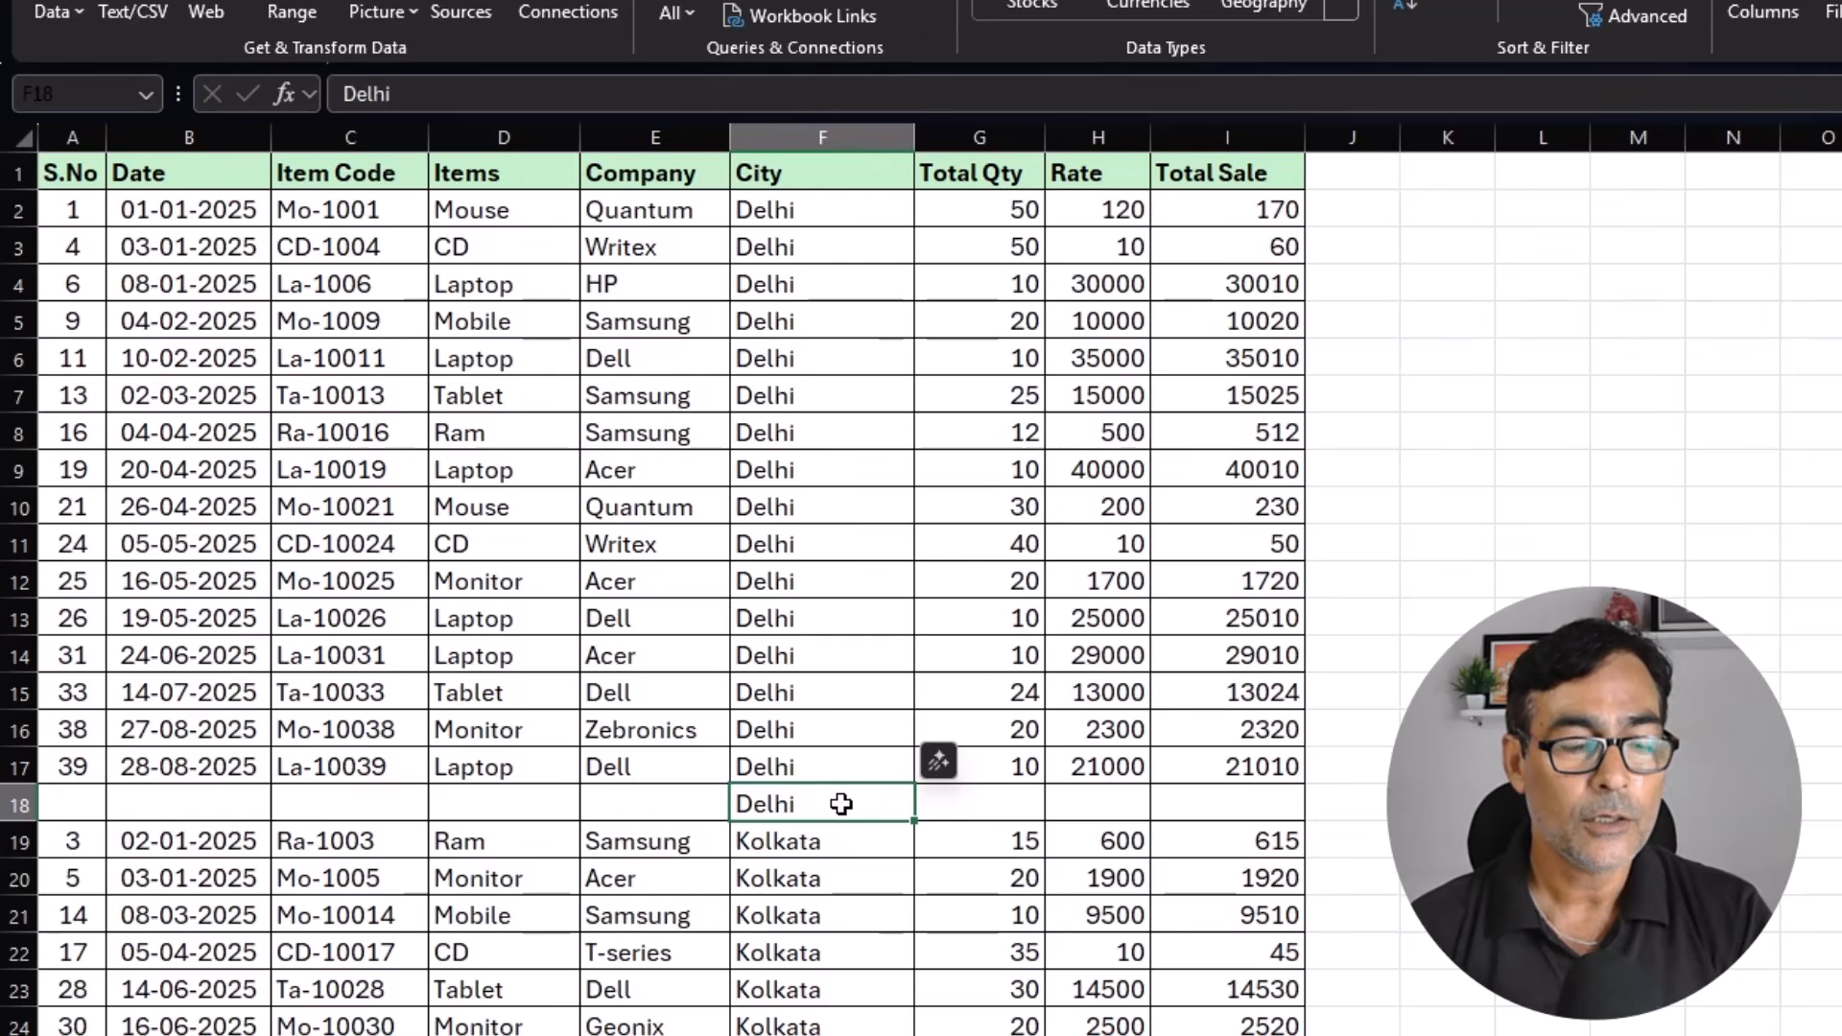
pyautogui.hotkey('ctrl', 'b')
pyautogui.click(992, 811)
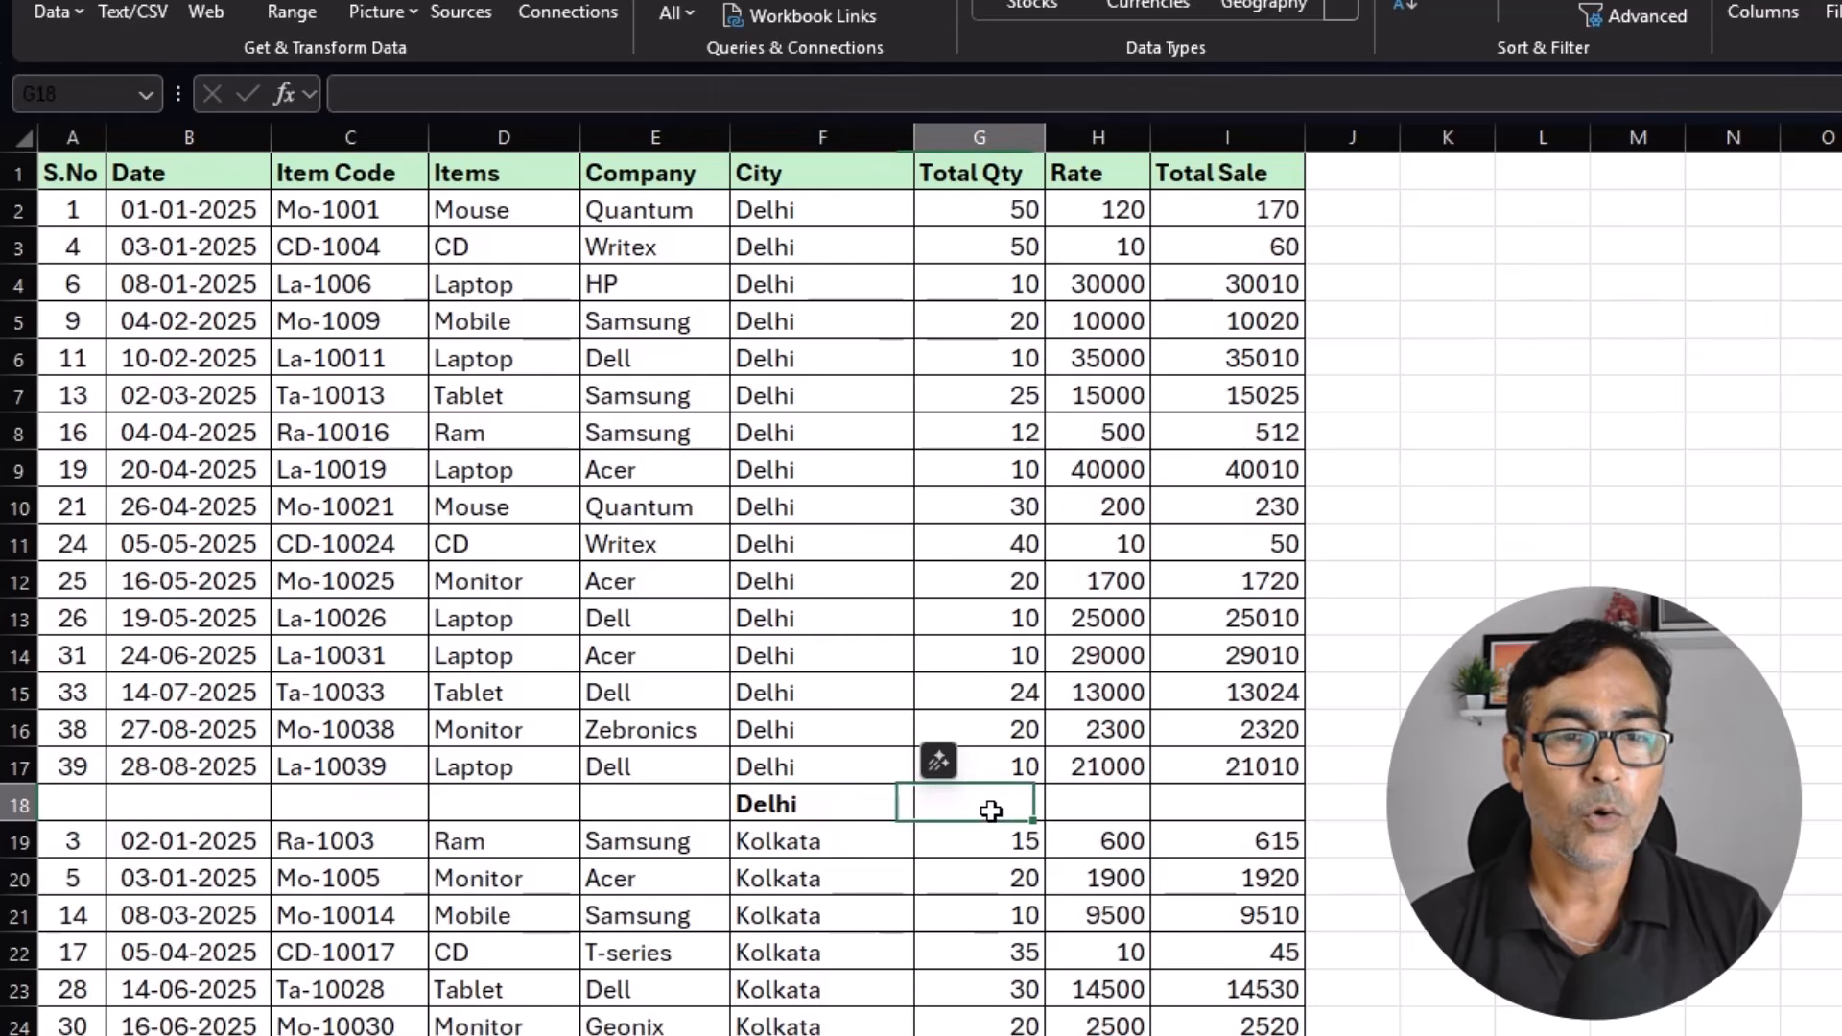
pyautogui.hotkey('alt', '=')
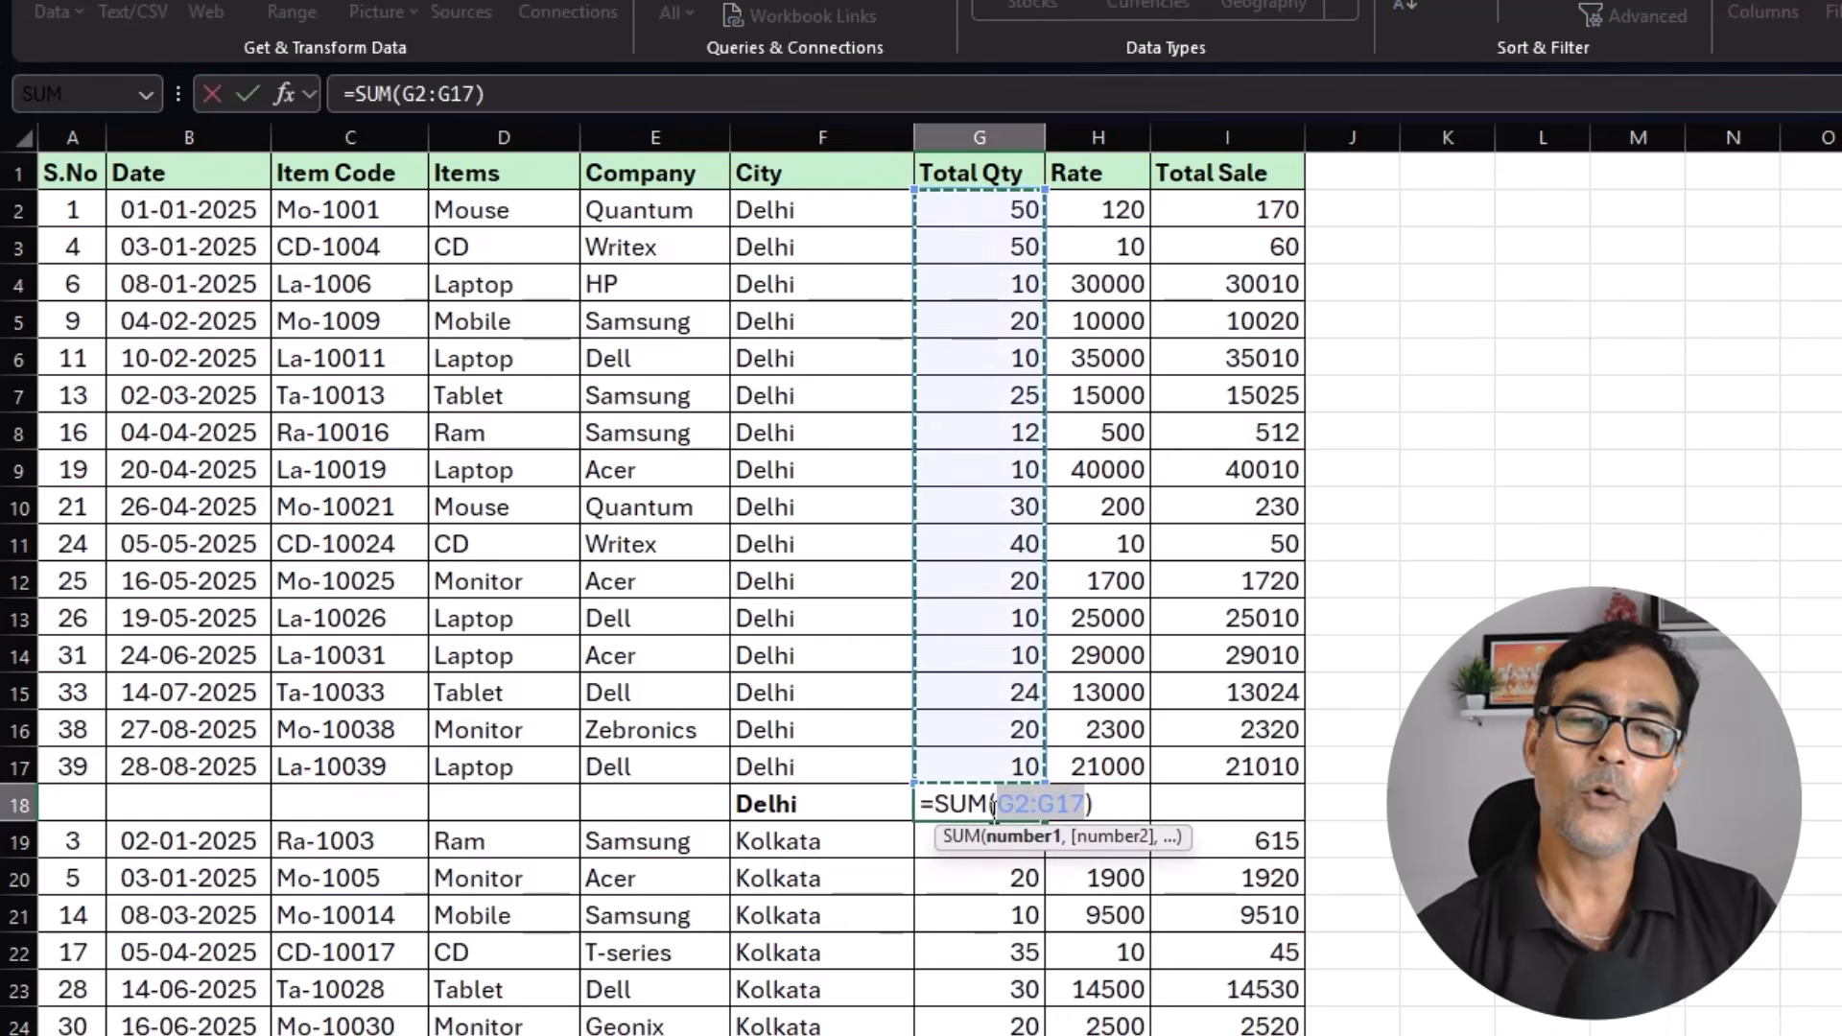
pyautogui.press('Return')
pyautogui.click(1181, 806)
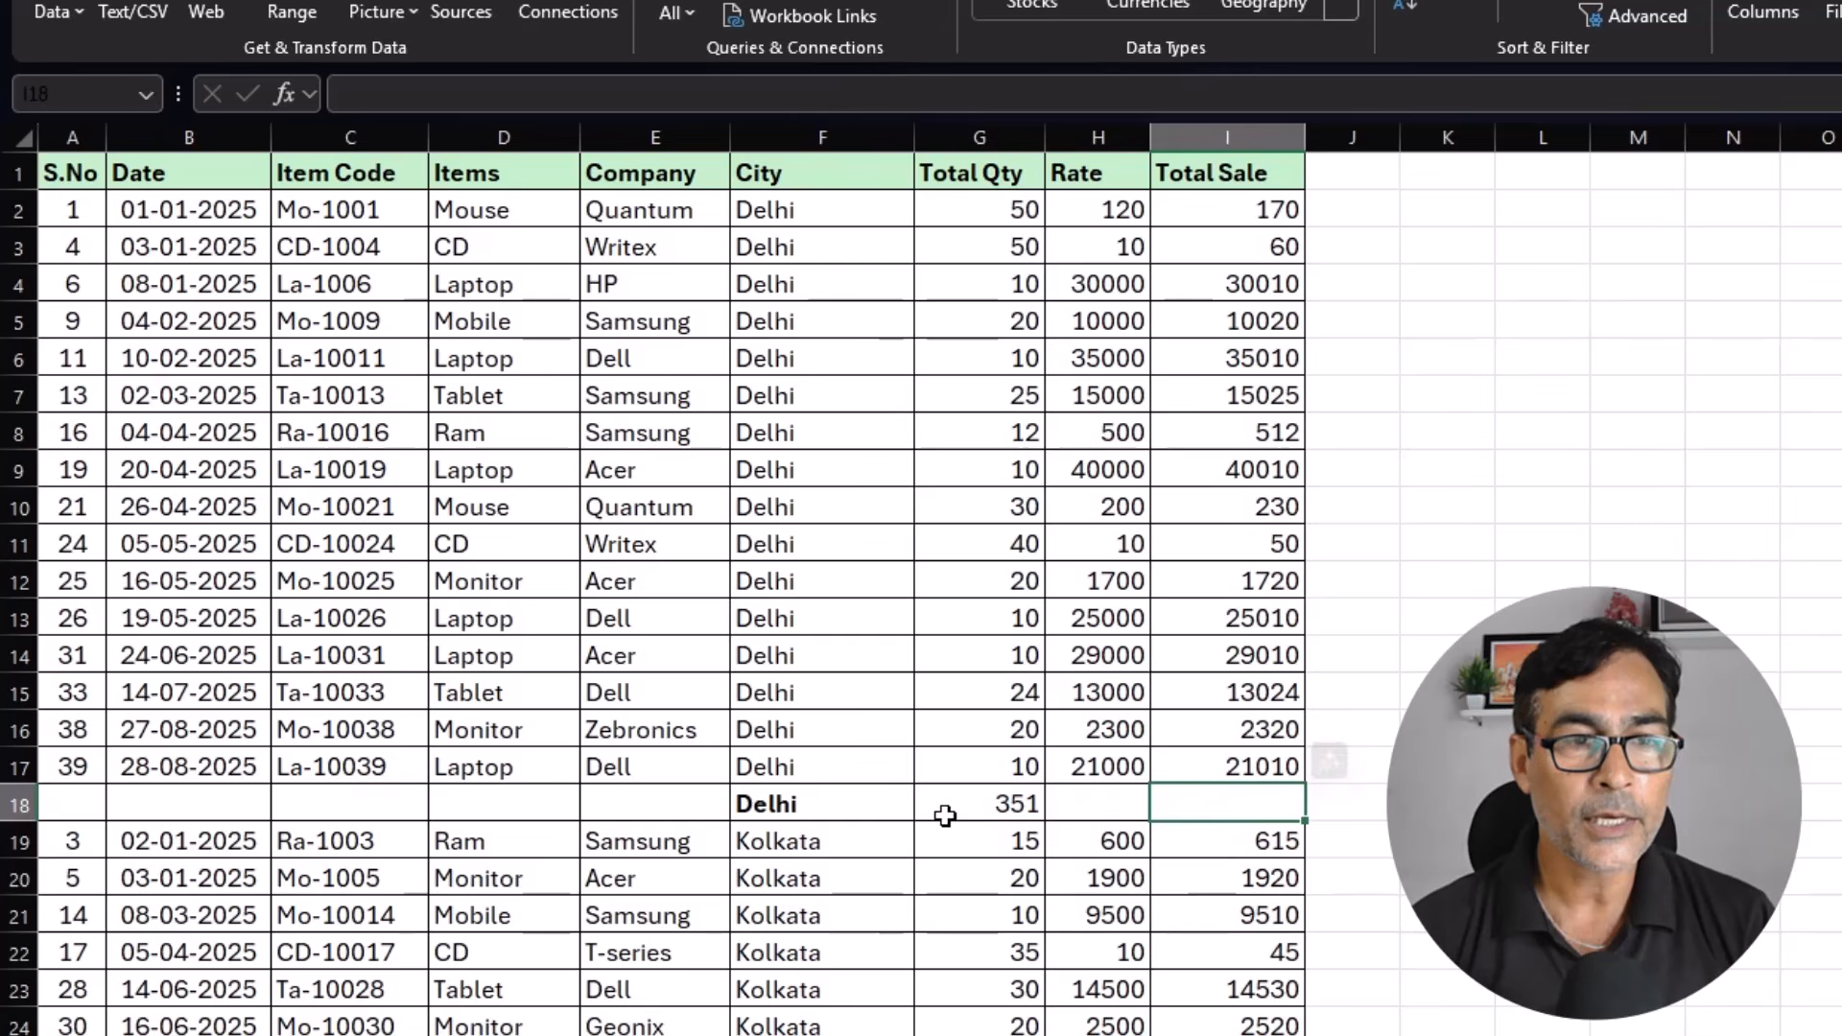
pyautogui.scroll(-2, 819, 915)
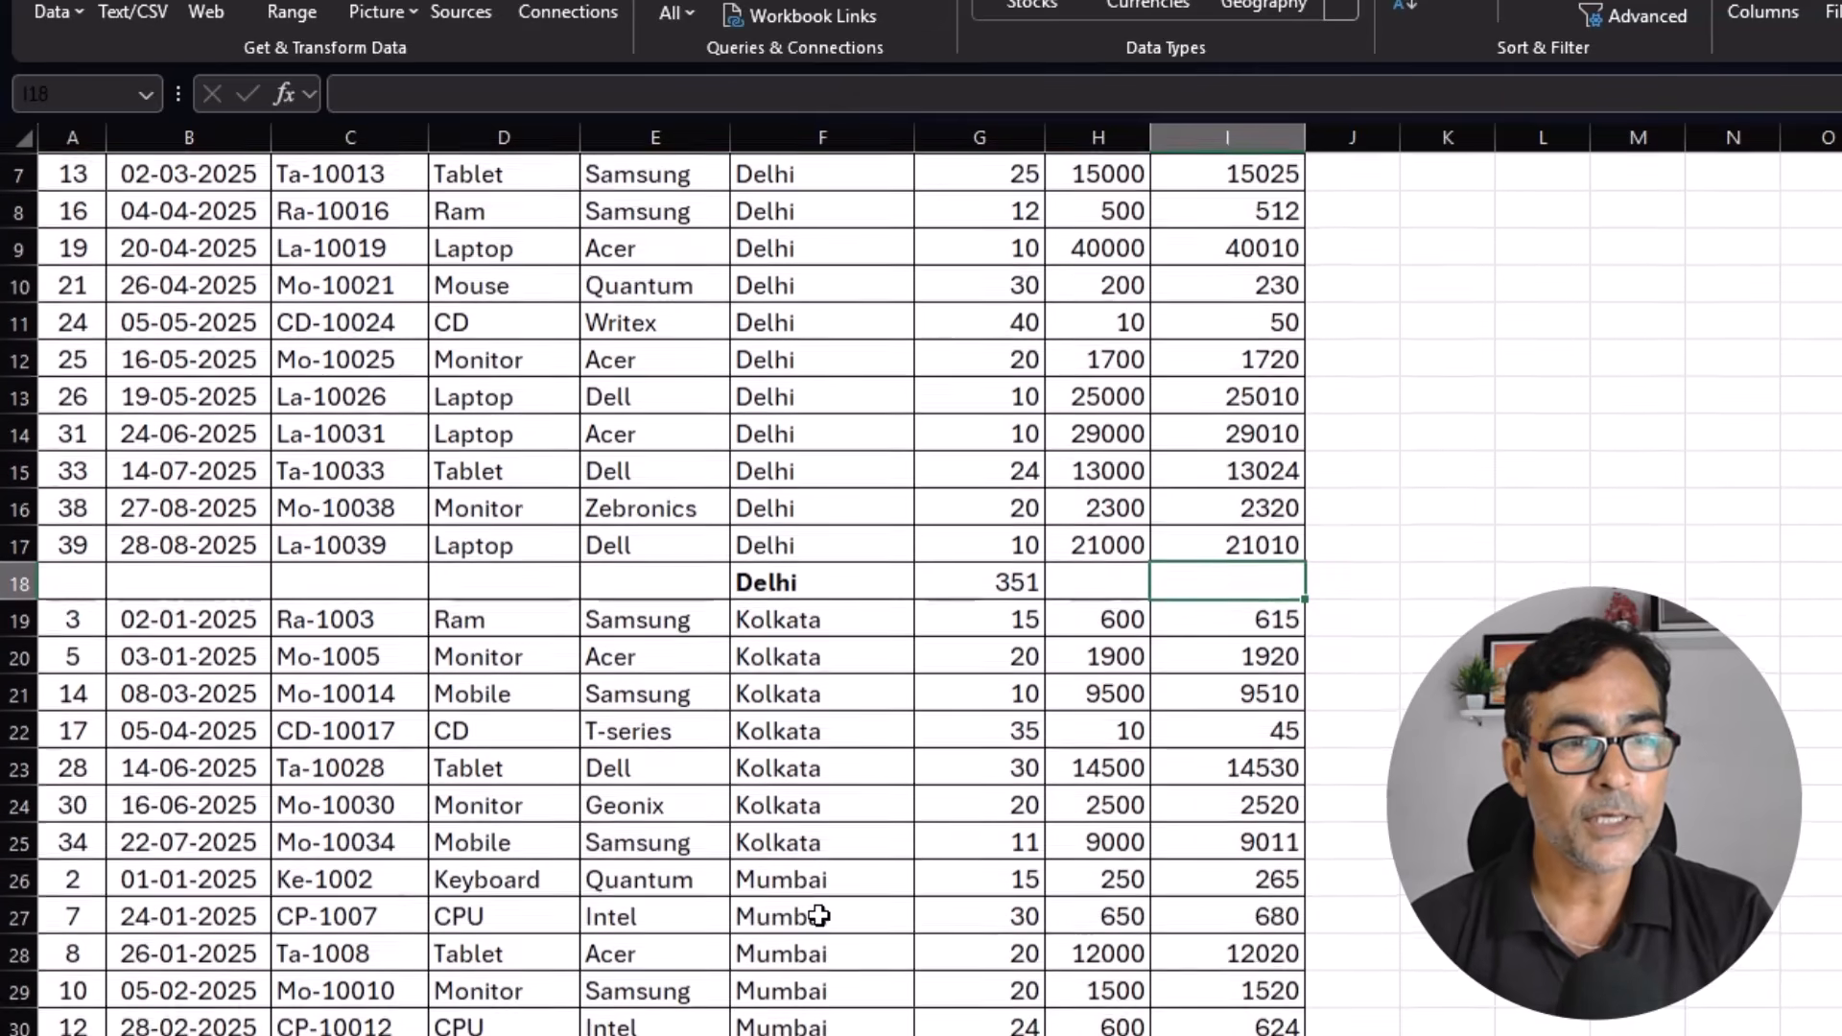
pyautogui.scroll(-1, 819, 915)
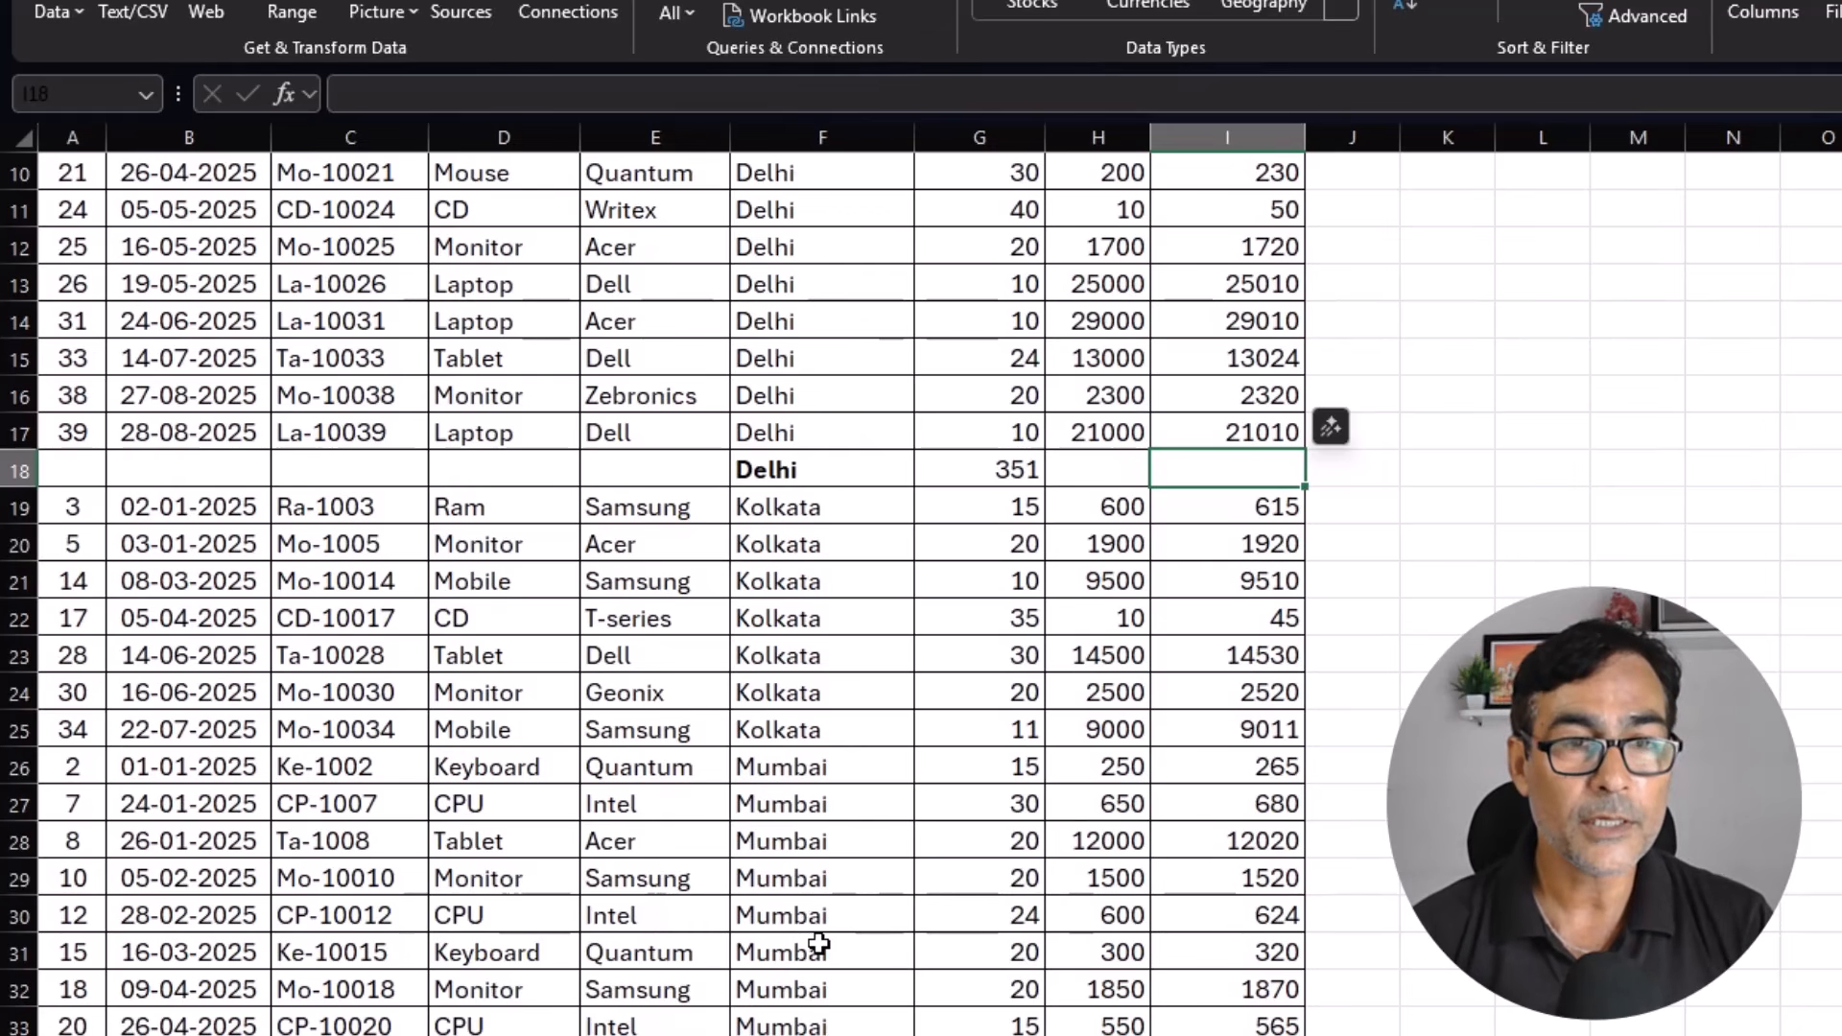
pyautogui.scroll(3, 818, 946)
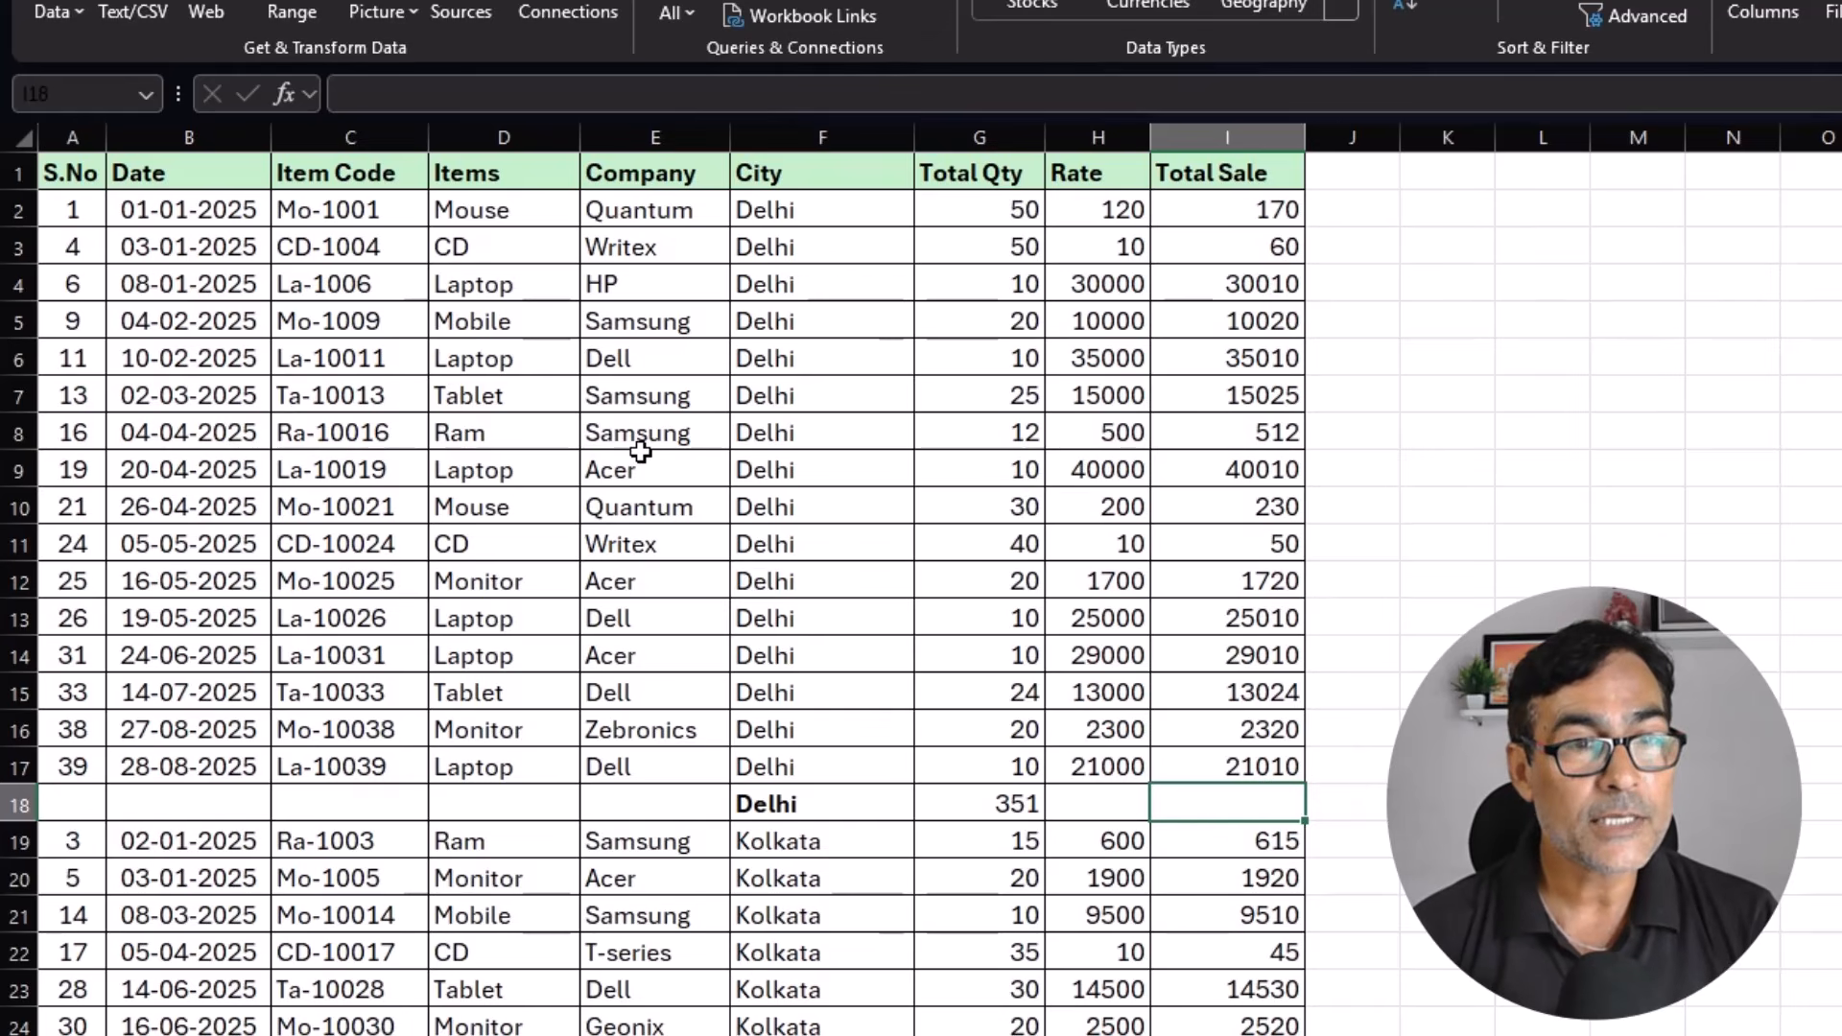
pyautogui.click(641, 435)
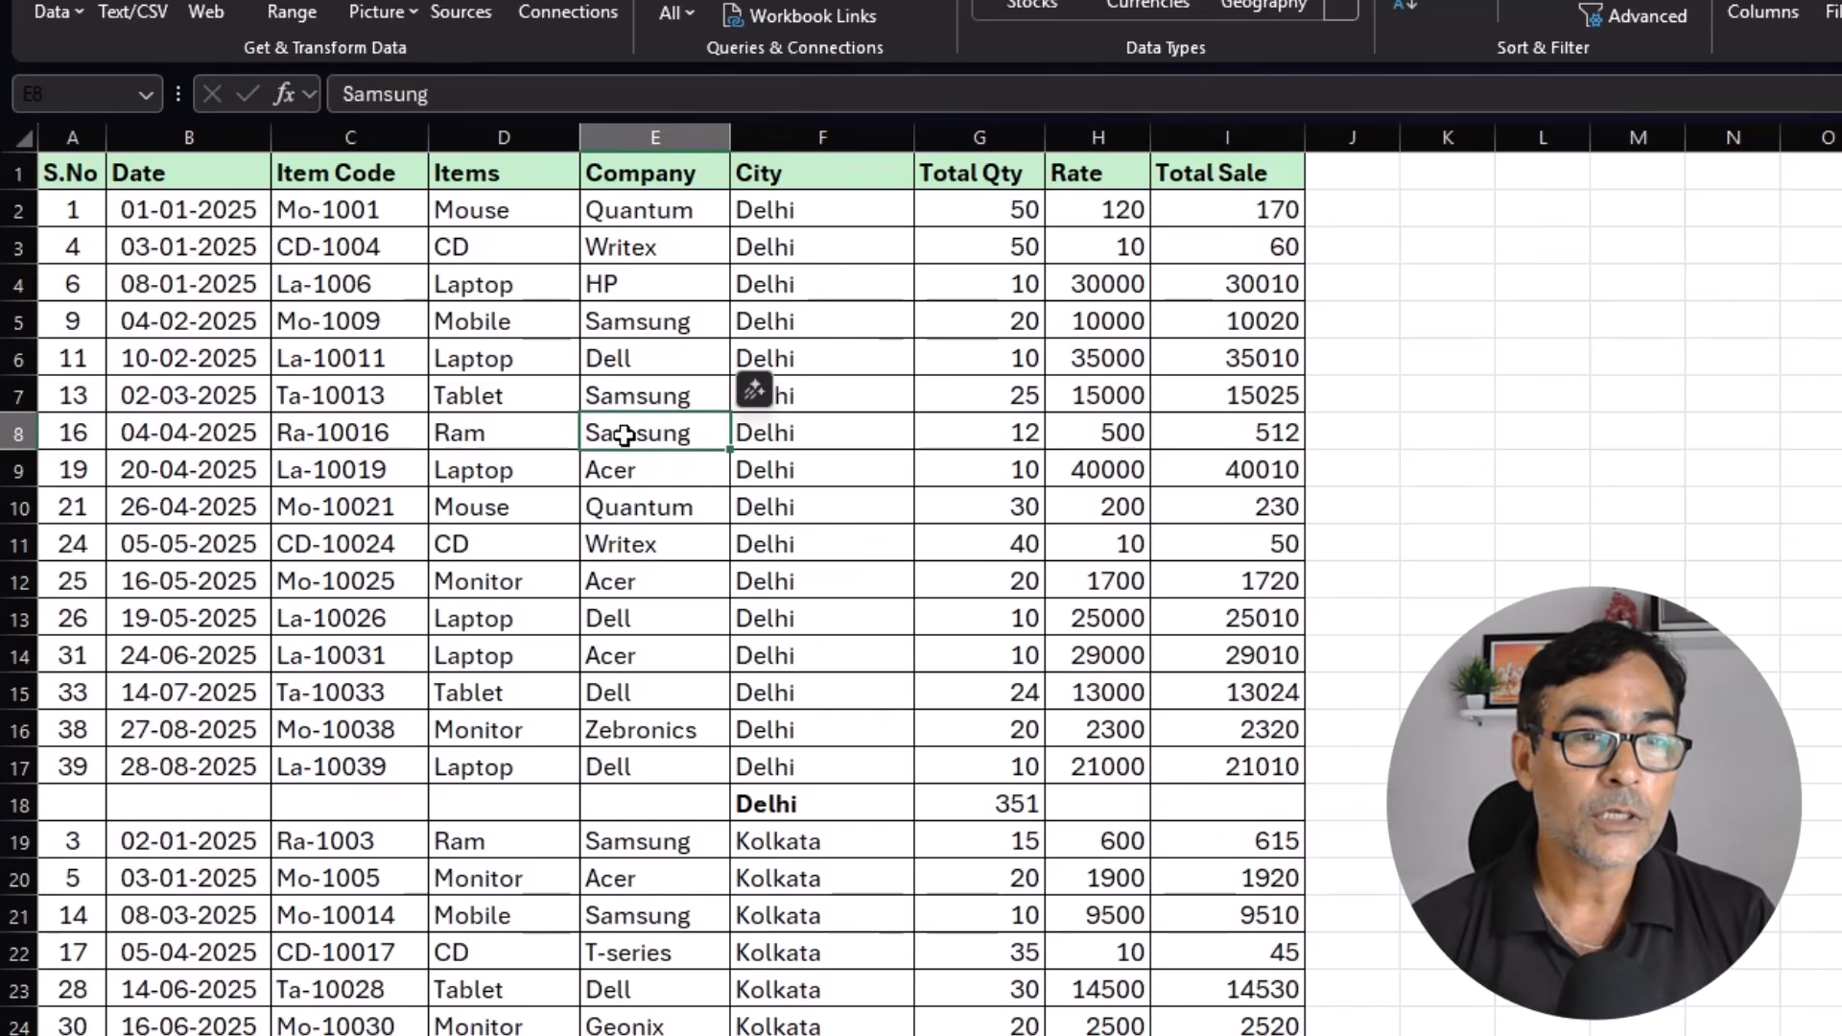
pyautogui.click(515, 434)
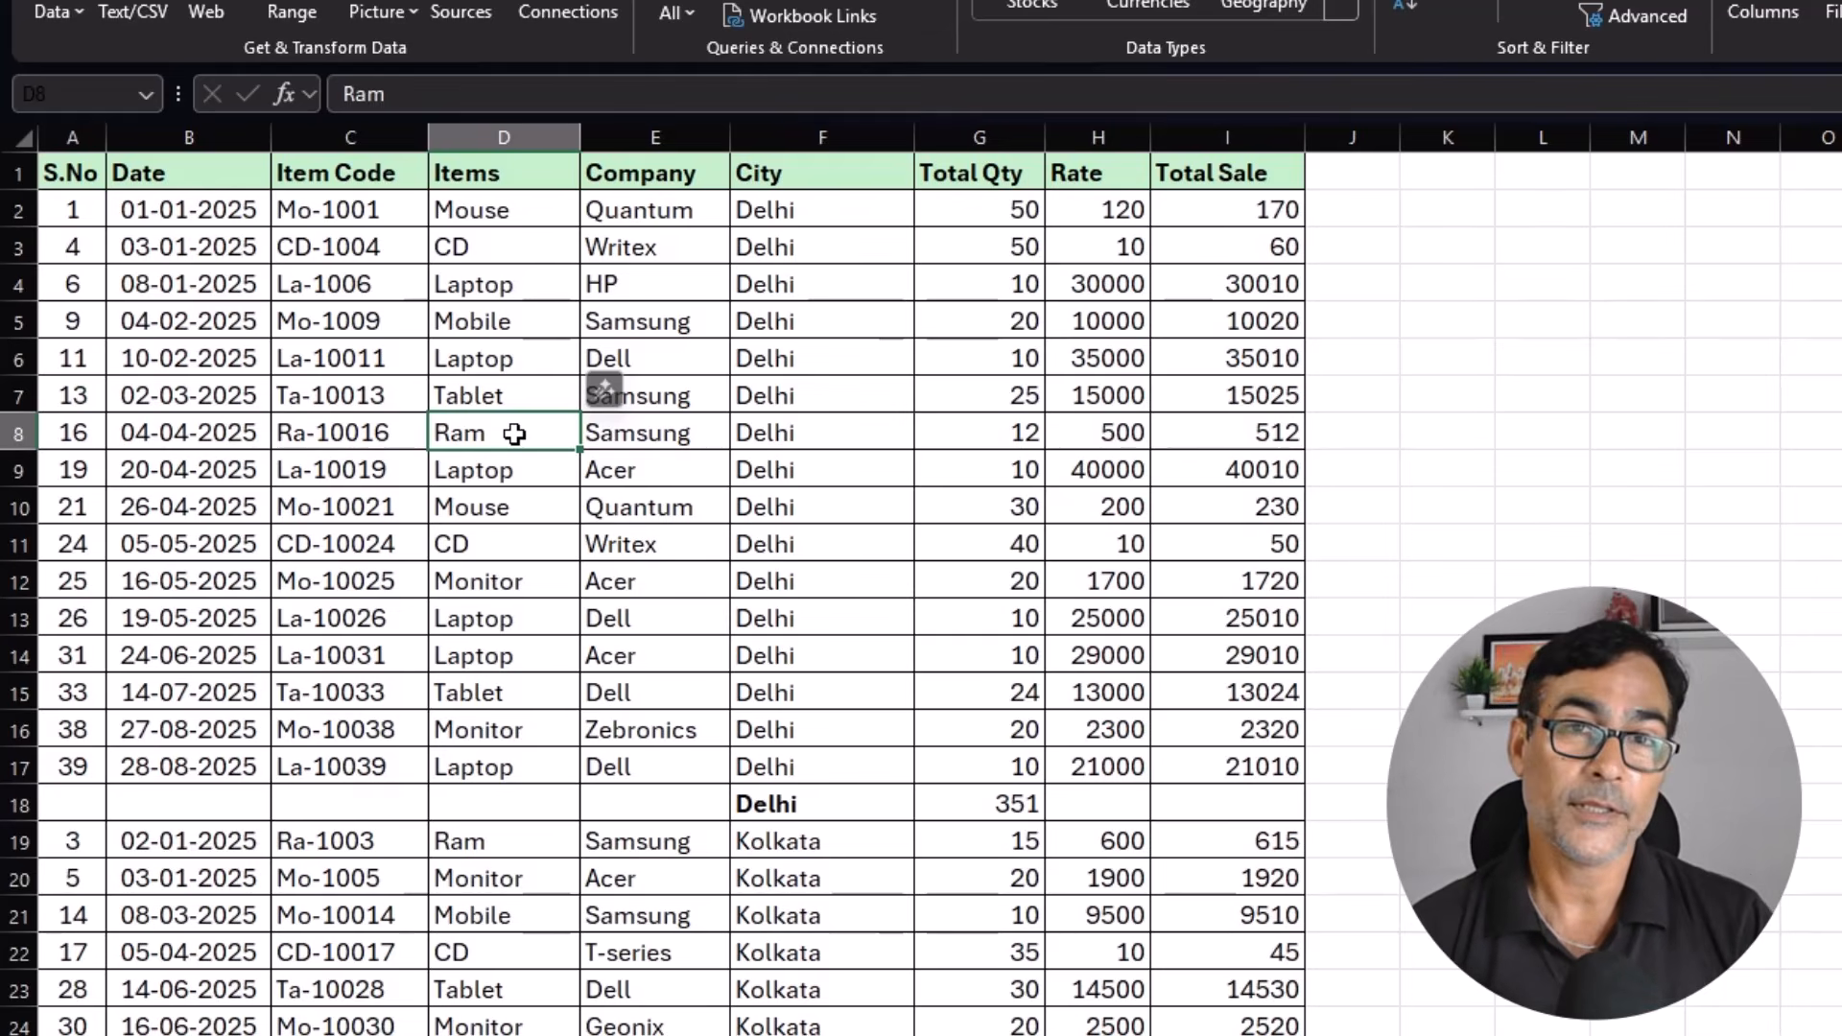
# Undo the manual Delhi total, including its label, sum and inserted row.
pyautogui.click(519, 639)
pyautogui.hotkey('ctrl', 'z')
pyautogui.hotkey('ctrl', 'z')
pyautogui.hotkey('ctrl', 'z')
pyautogui.hotkey('ctrl', 'z')
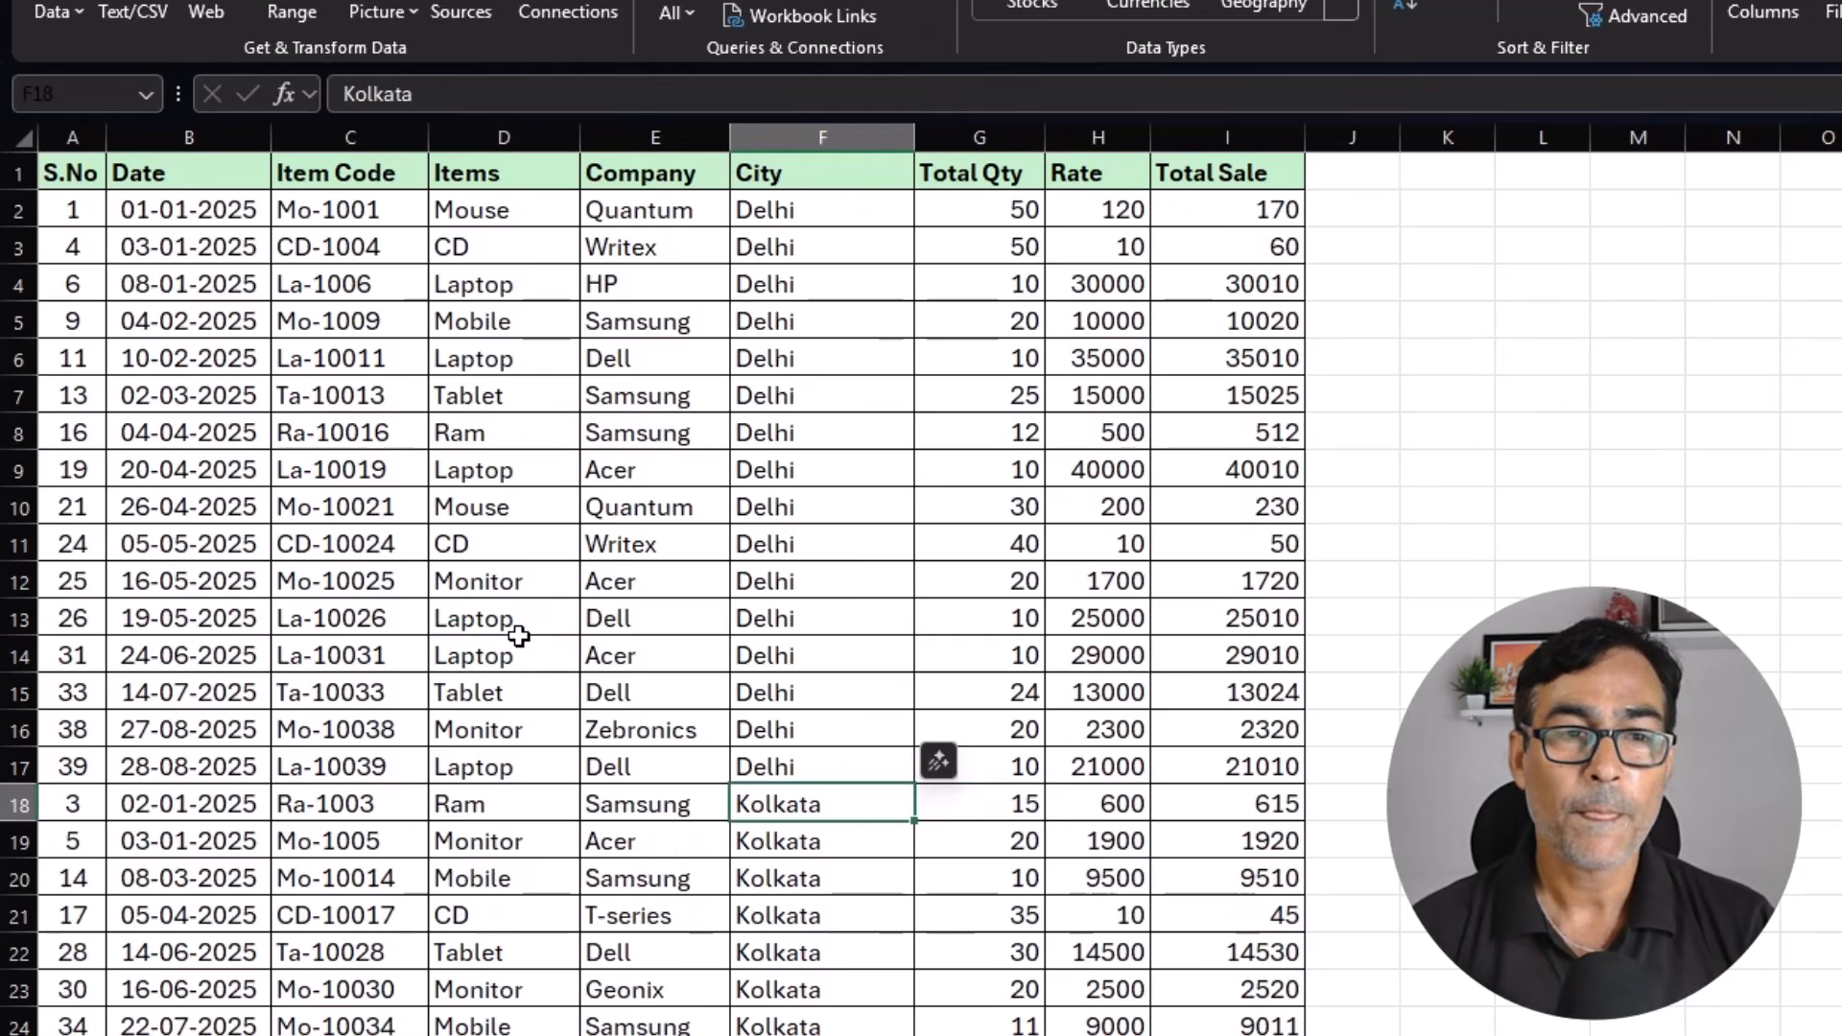
# Add Sum subtotals for Total Qty and Total Sale at each change in City, with page breaks between groups and the summary below the data.
pyautogui.click(802, 326)
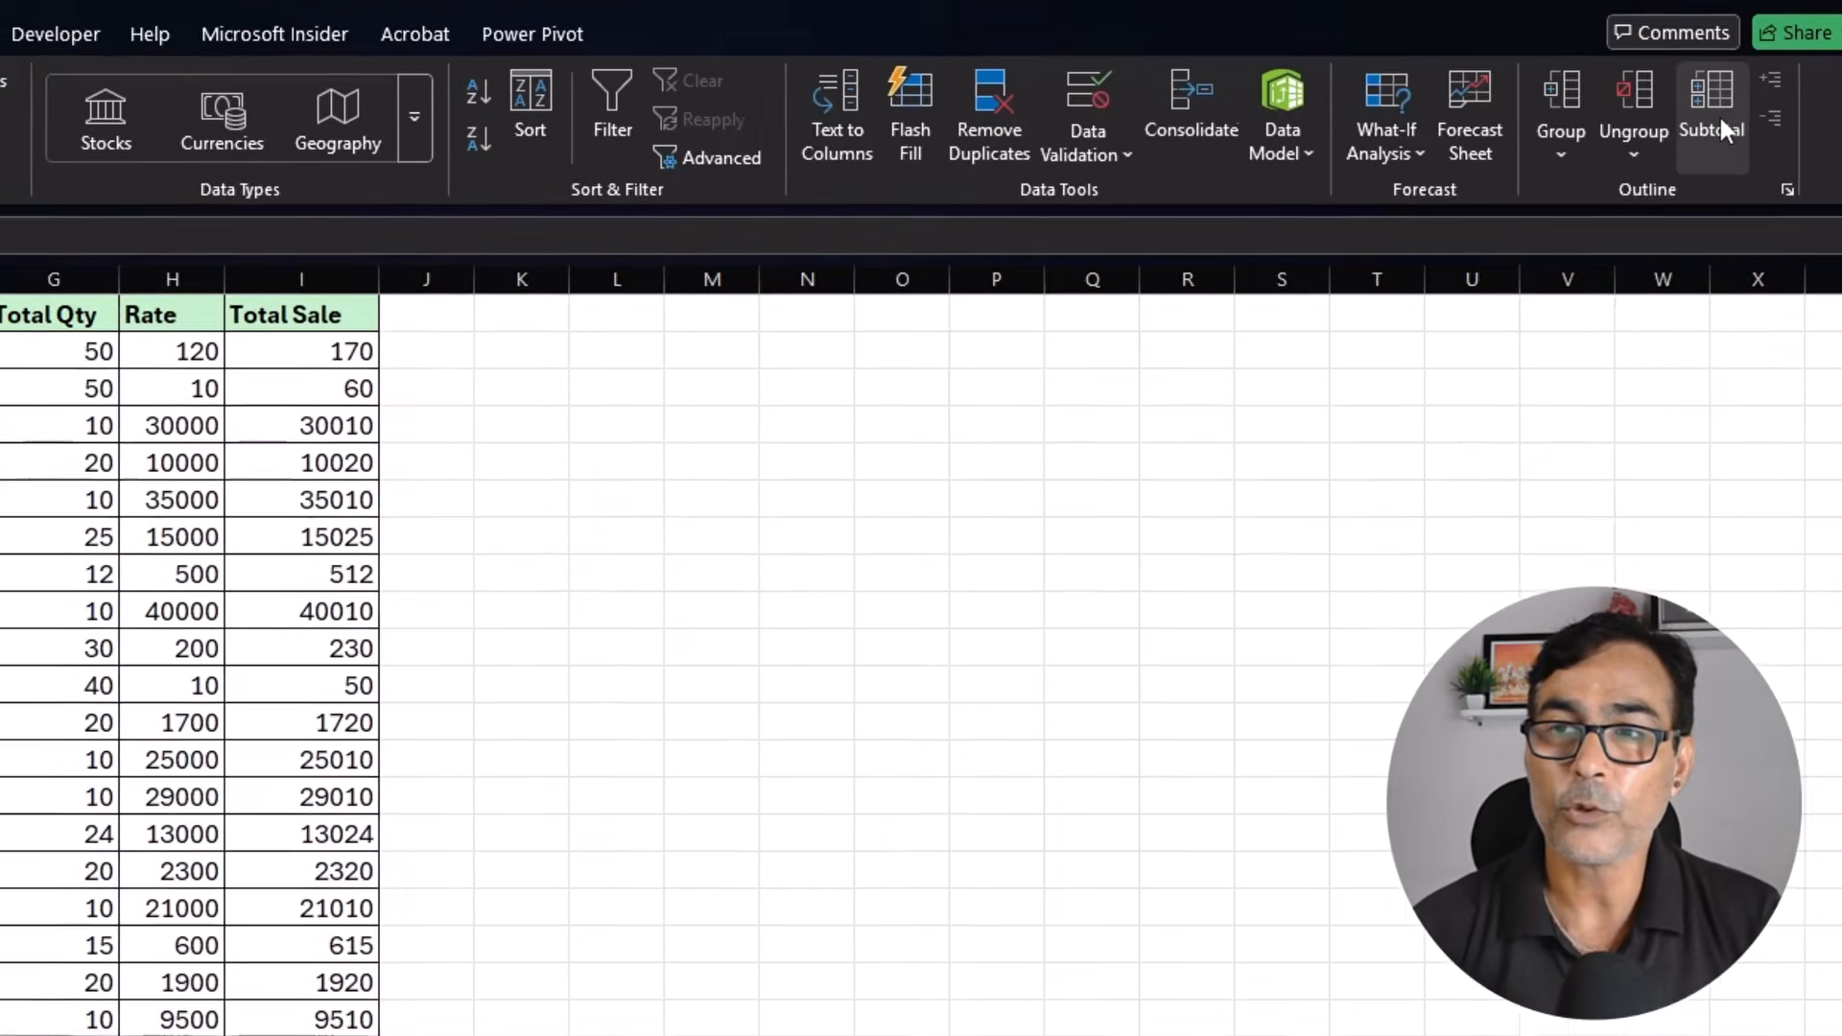
pyautogui.click(1721, 128)
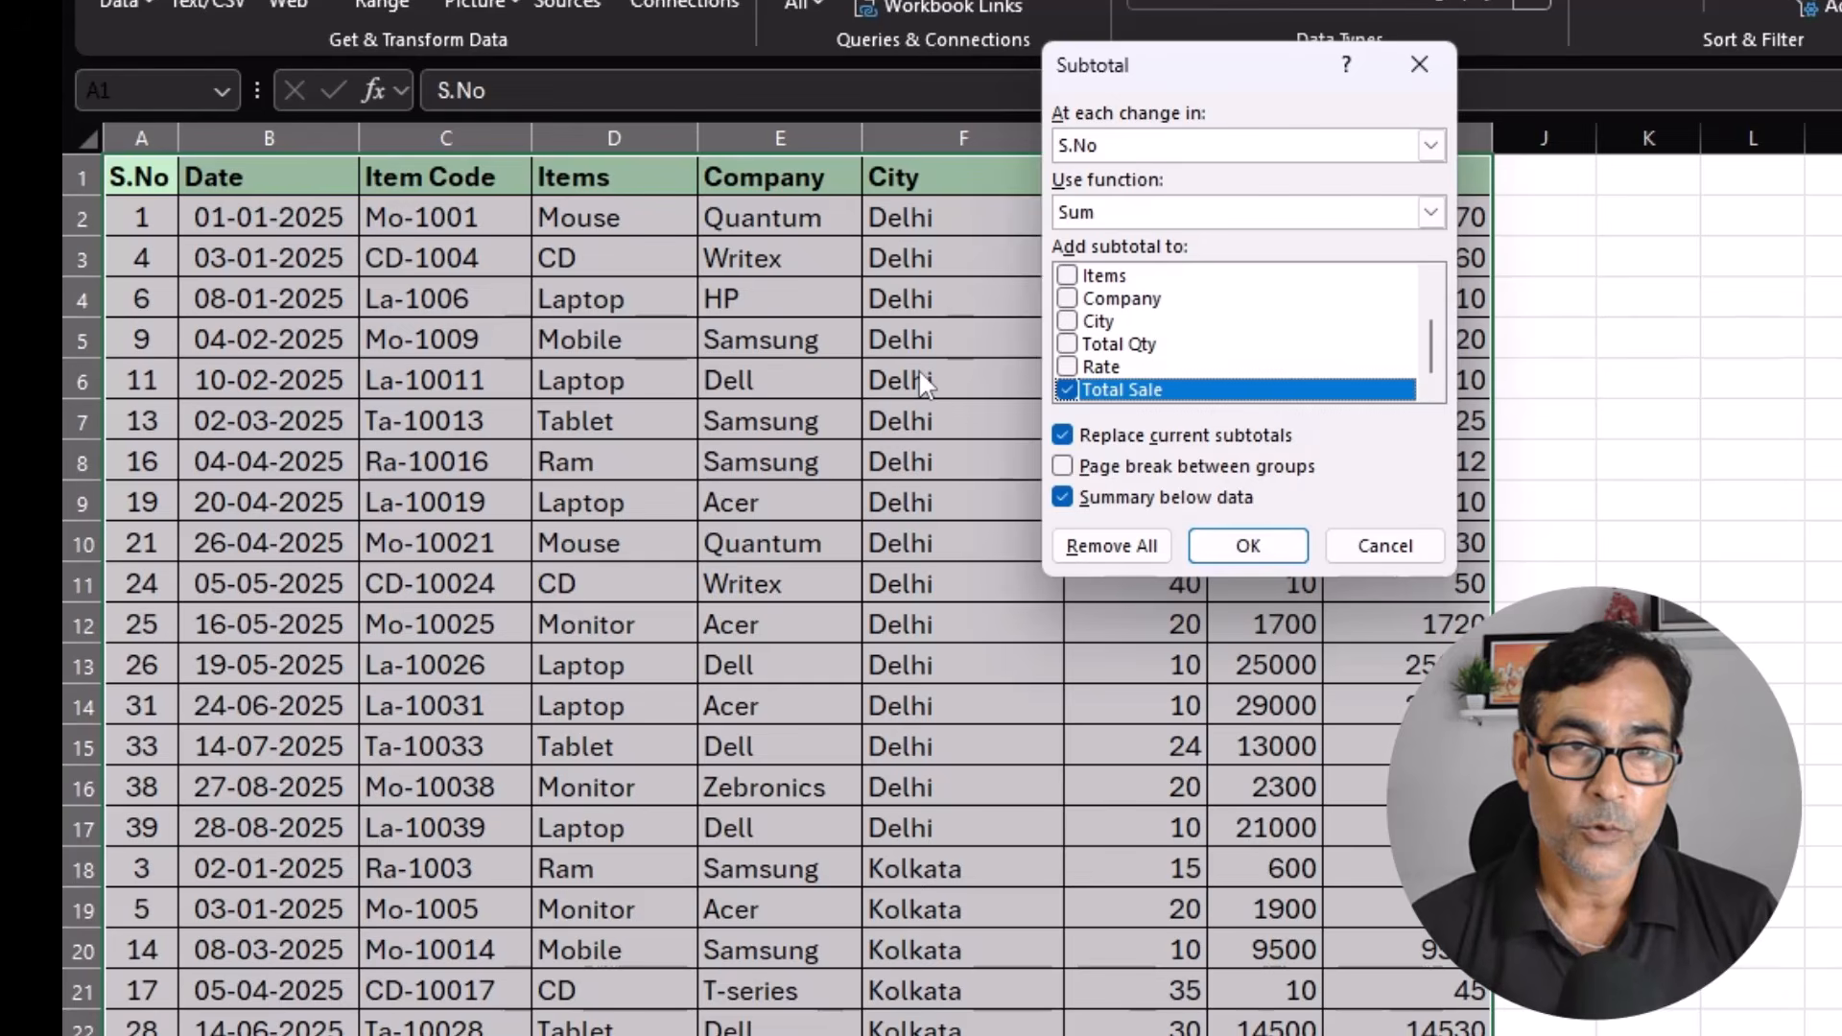
pyautogui.click(1187, 151)
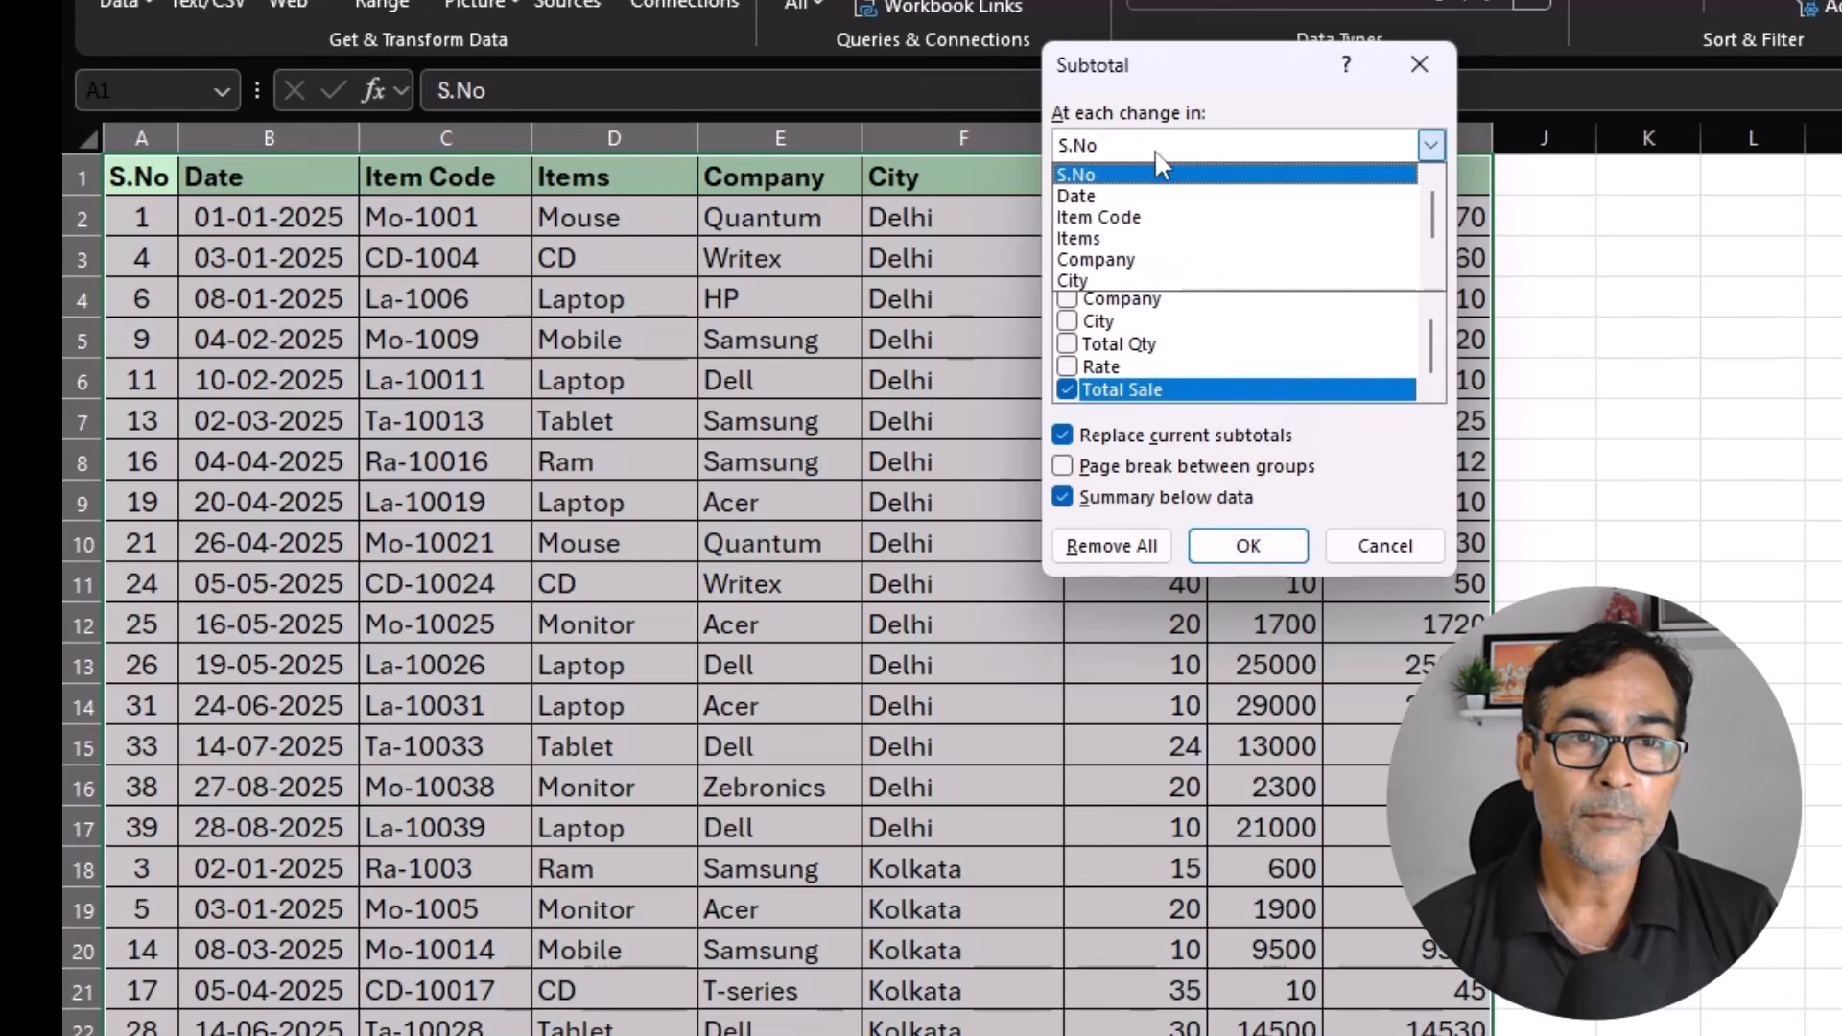
pyautogui.click(1128, 282)
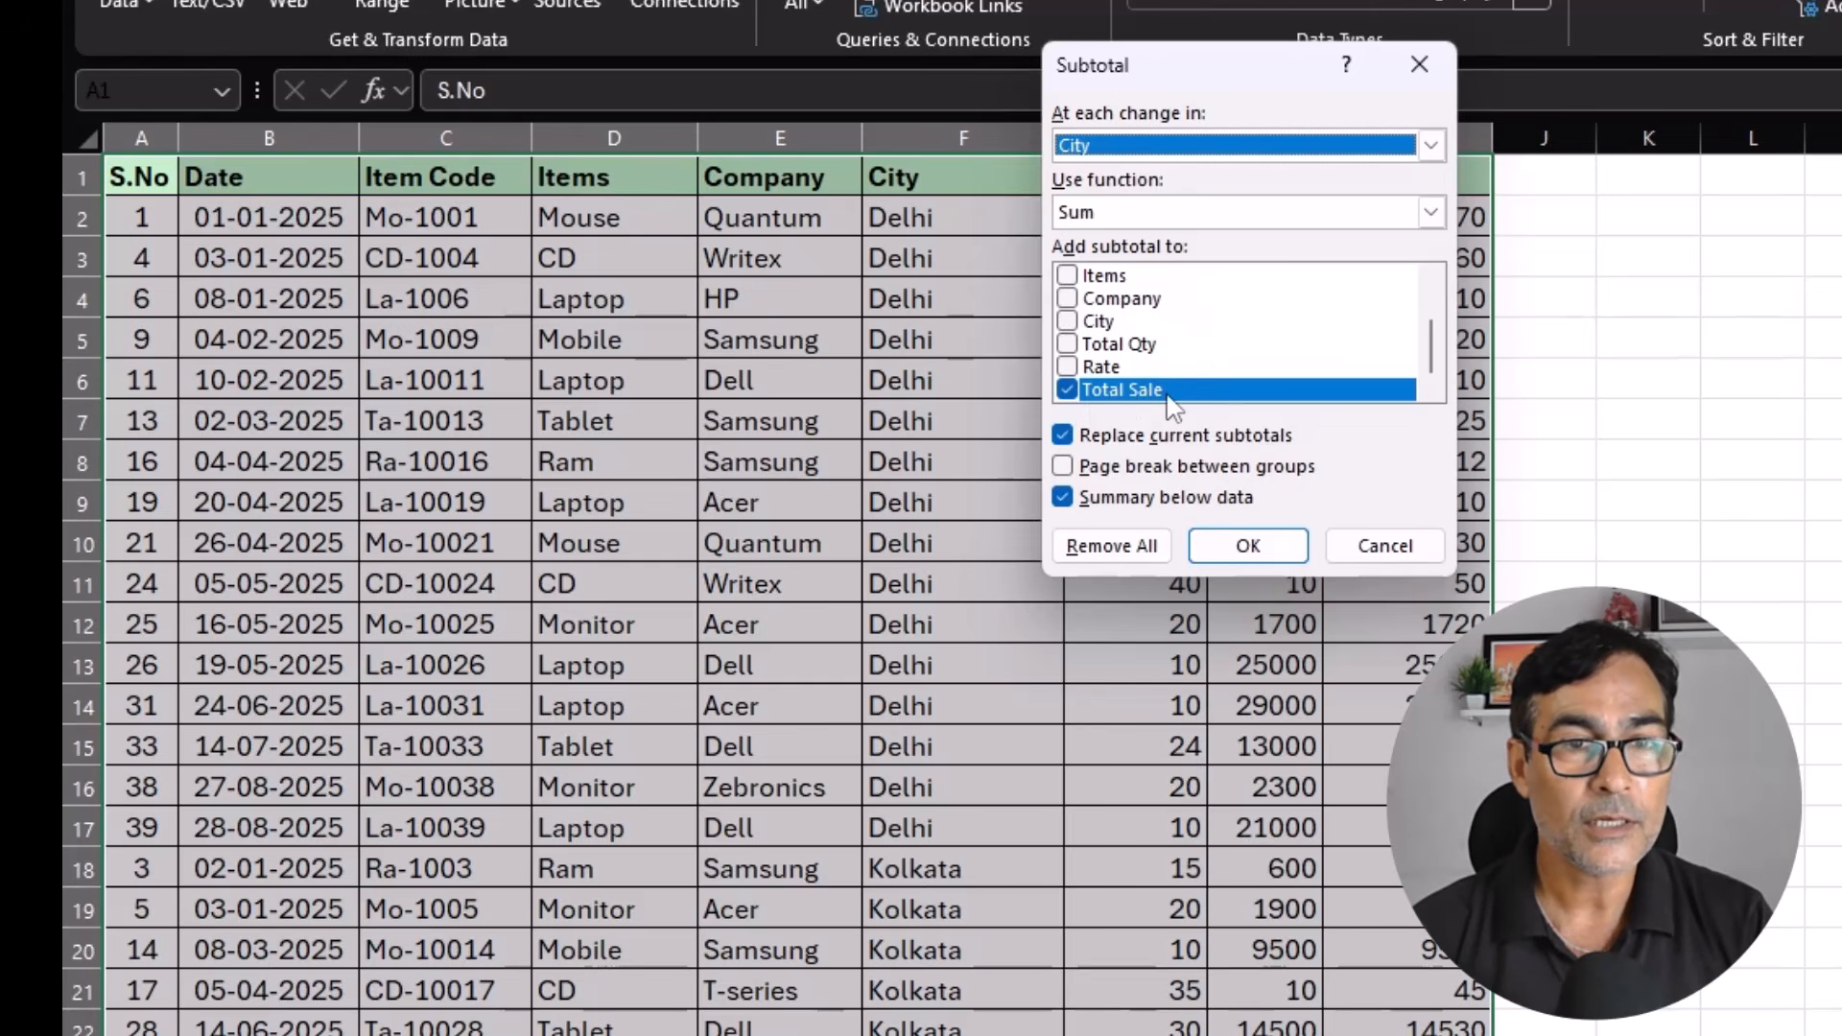
pyautogui.click(1068, 346)
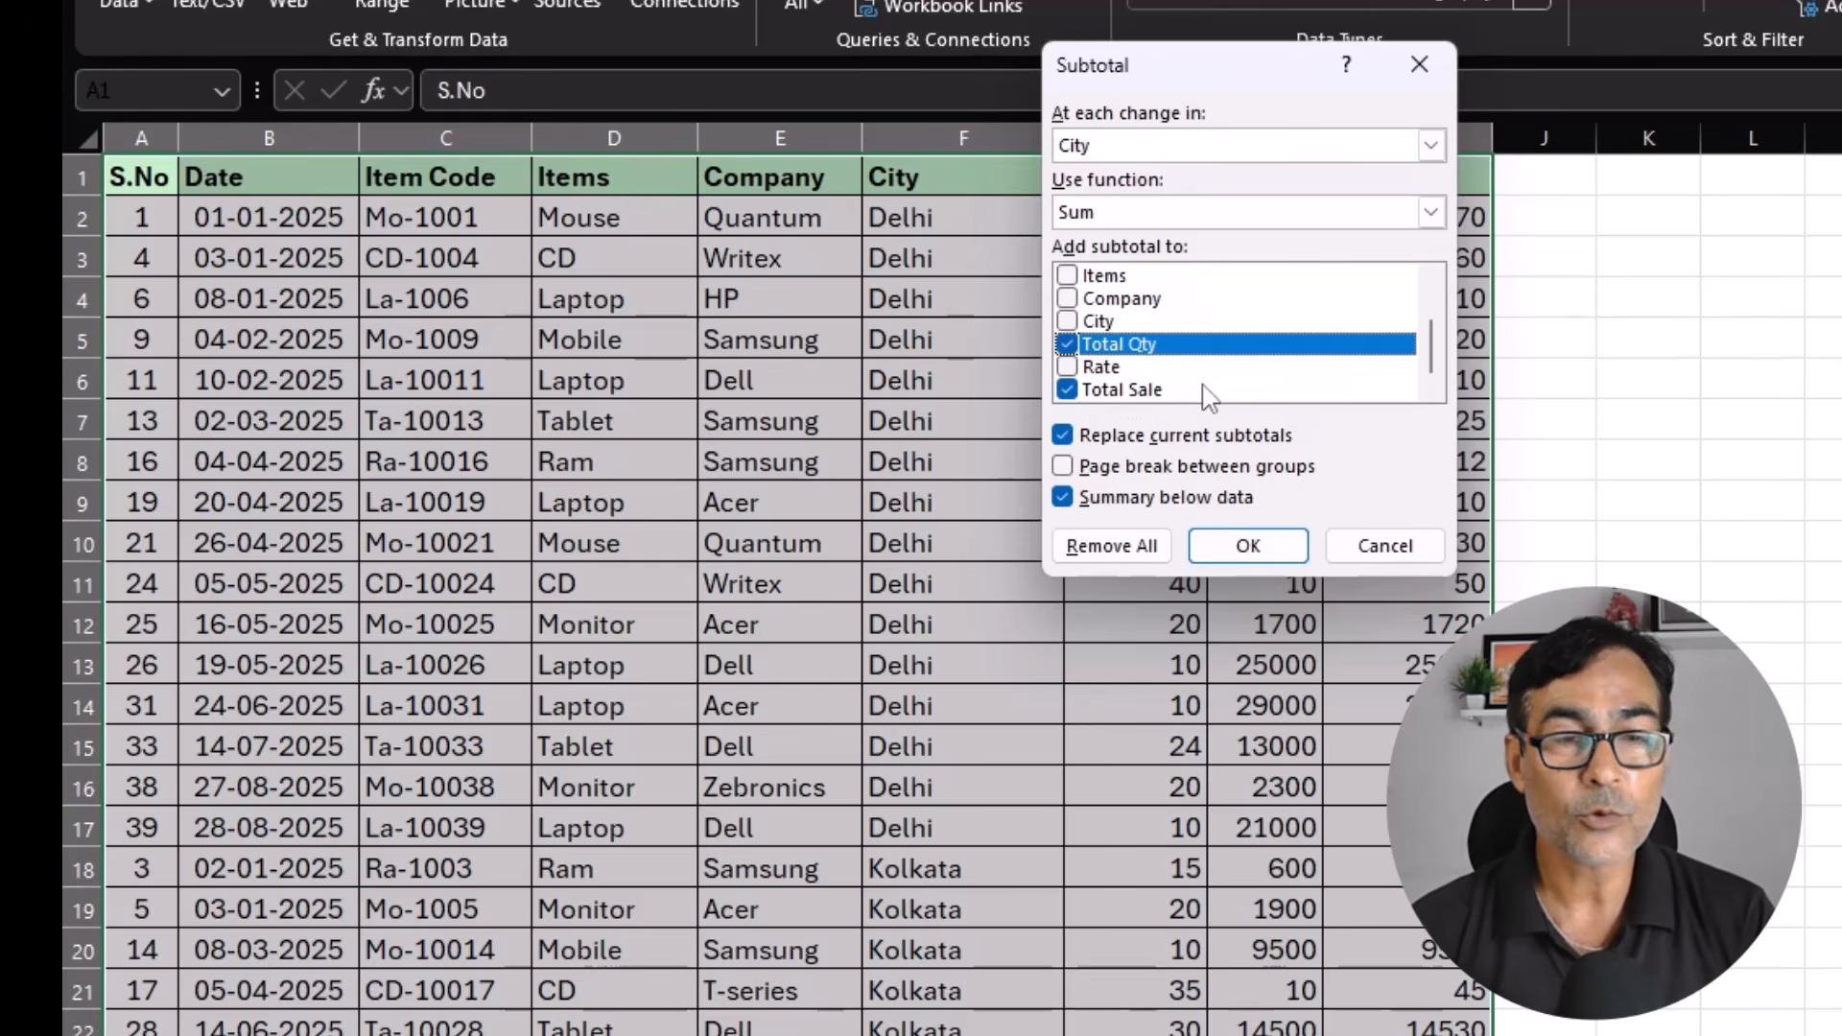
pyautogui.scroll(1, 1207, 396)
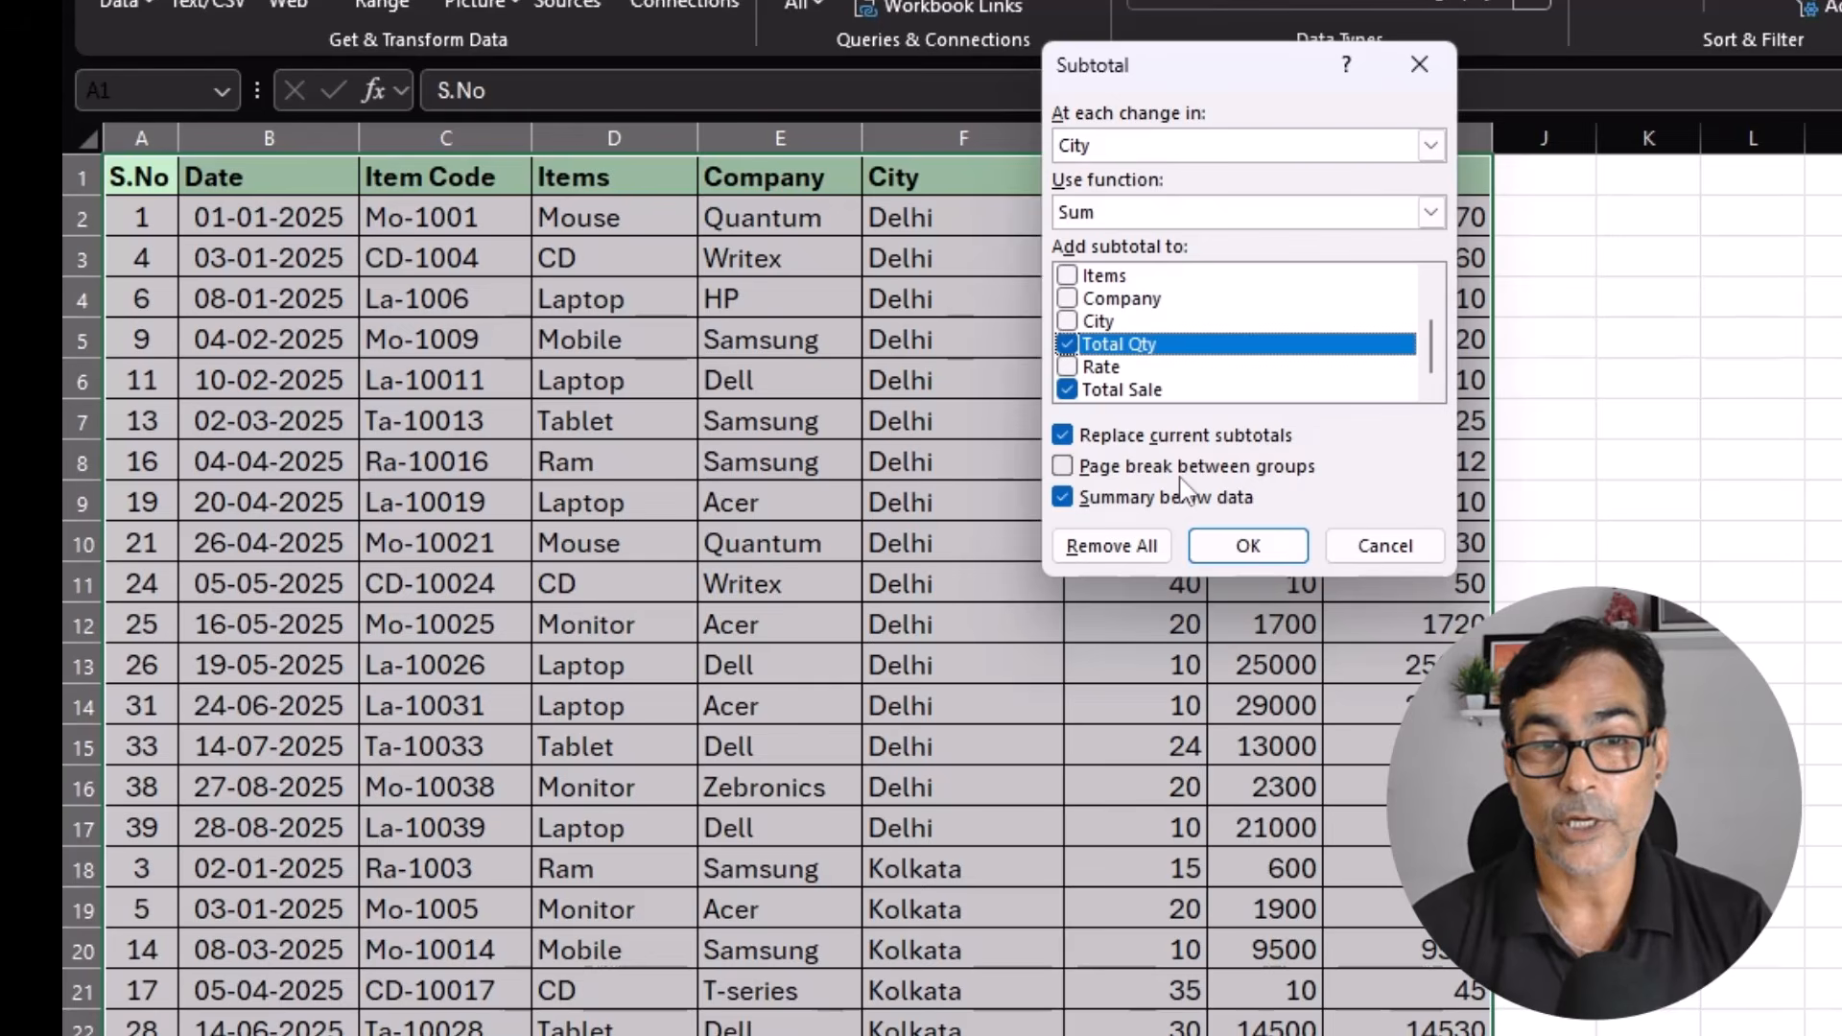
pyautogui.click(1063, 468)
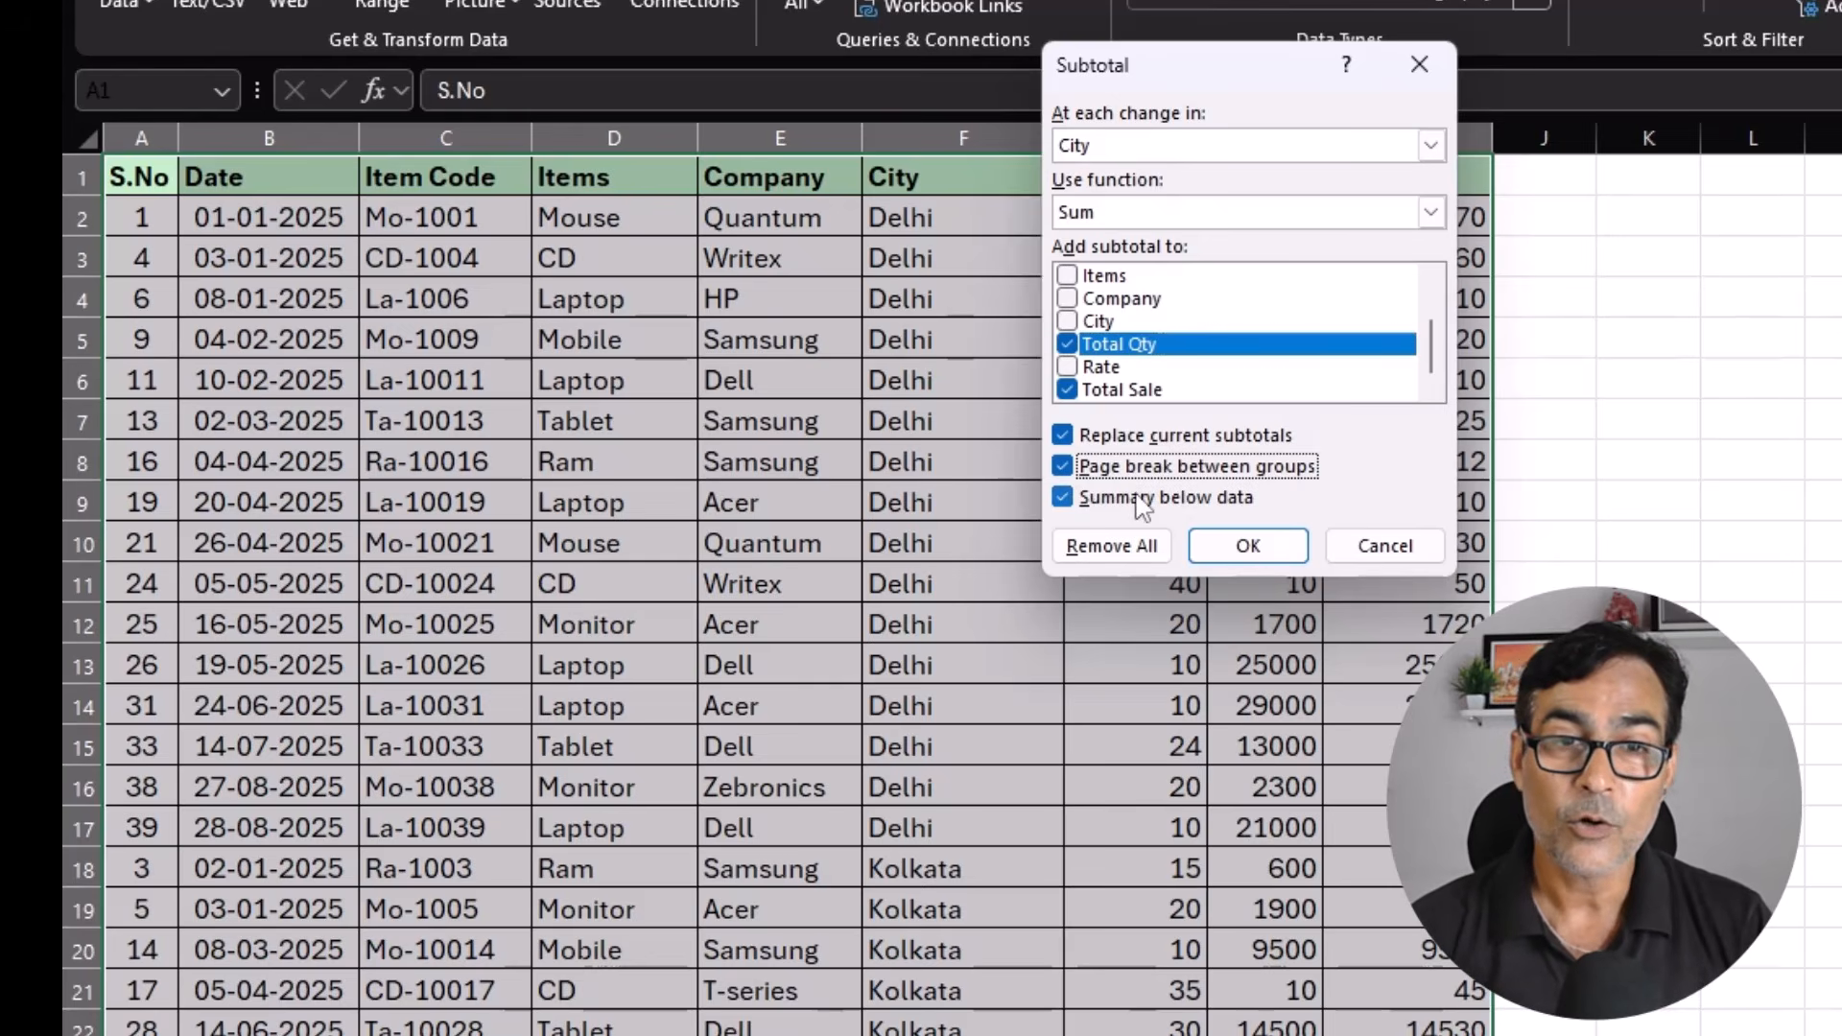
pyautogui.click(1236, 547)
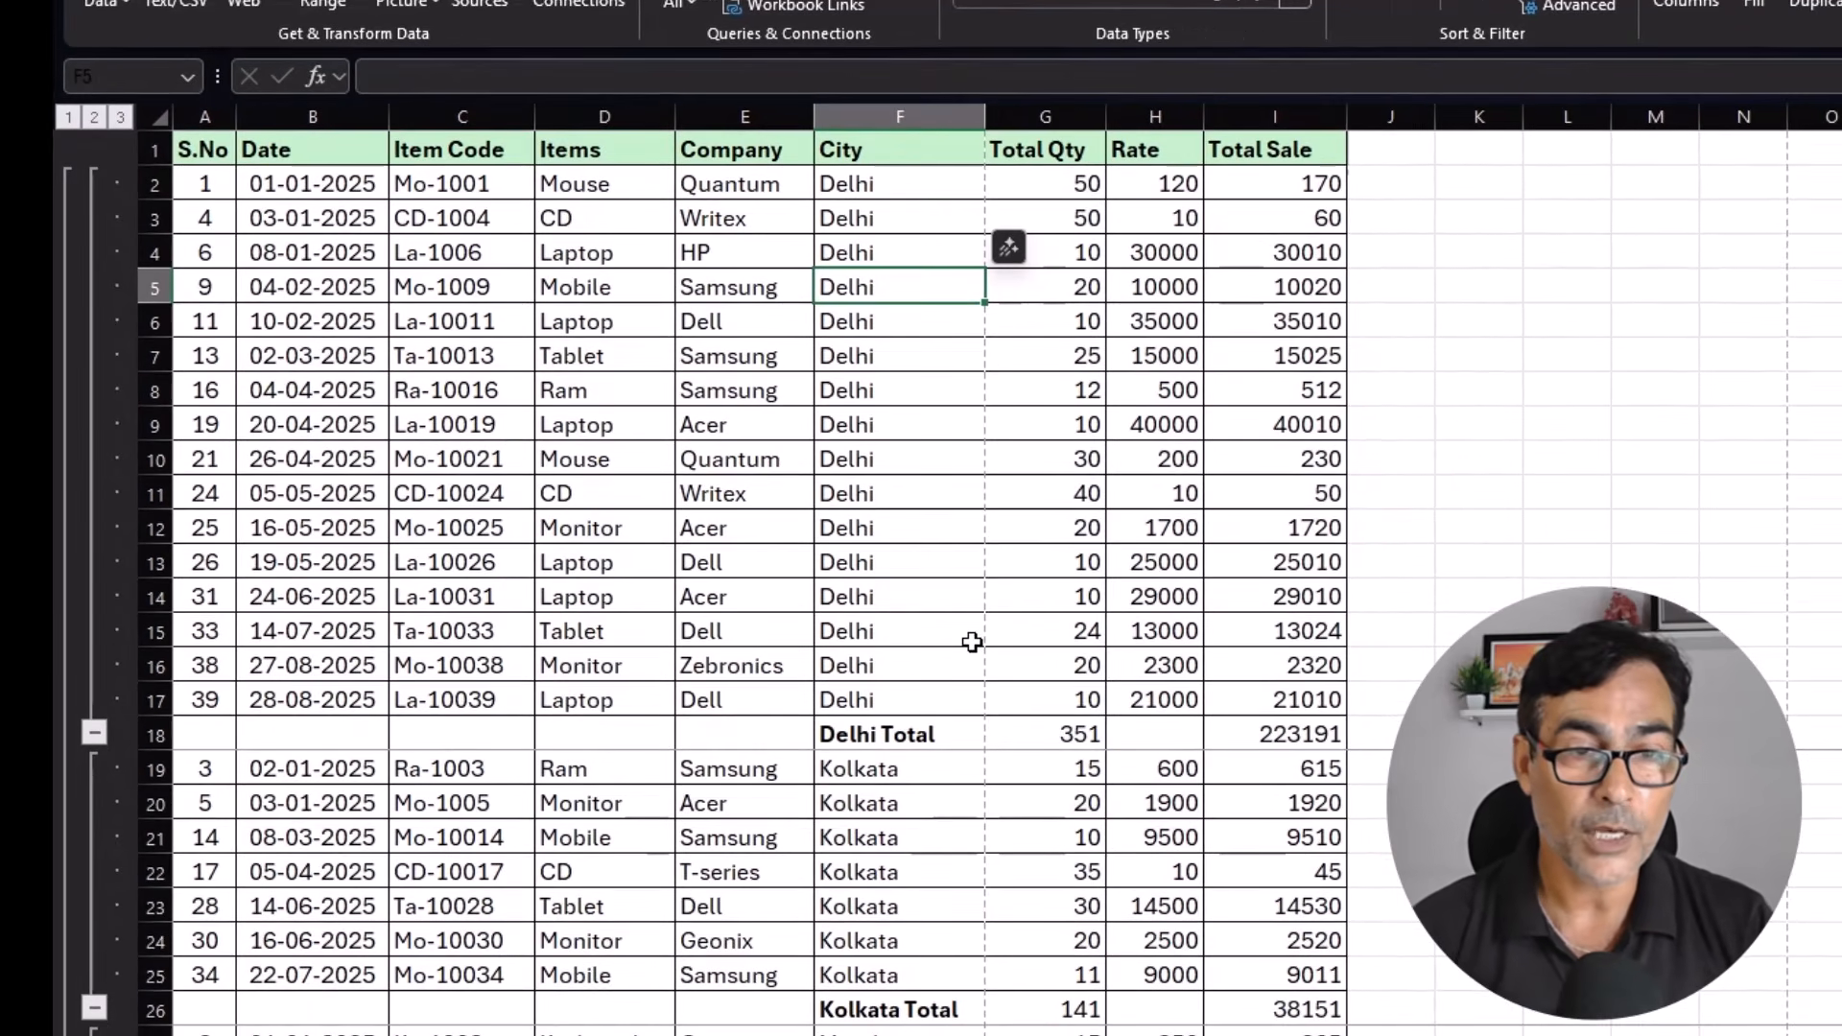
pyautogui.scroll(-2, 987, 626)
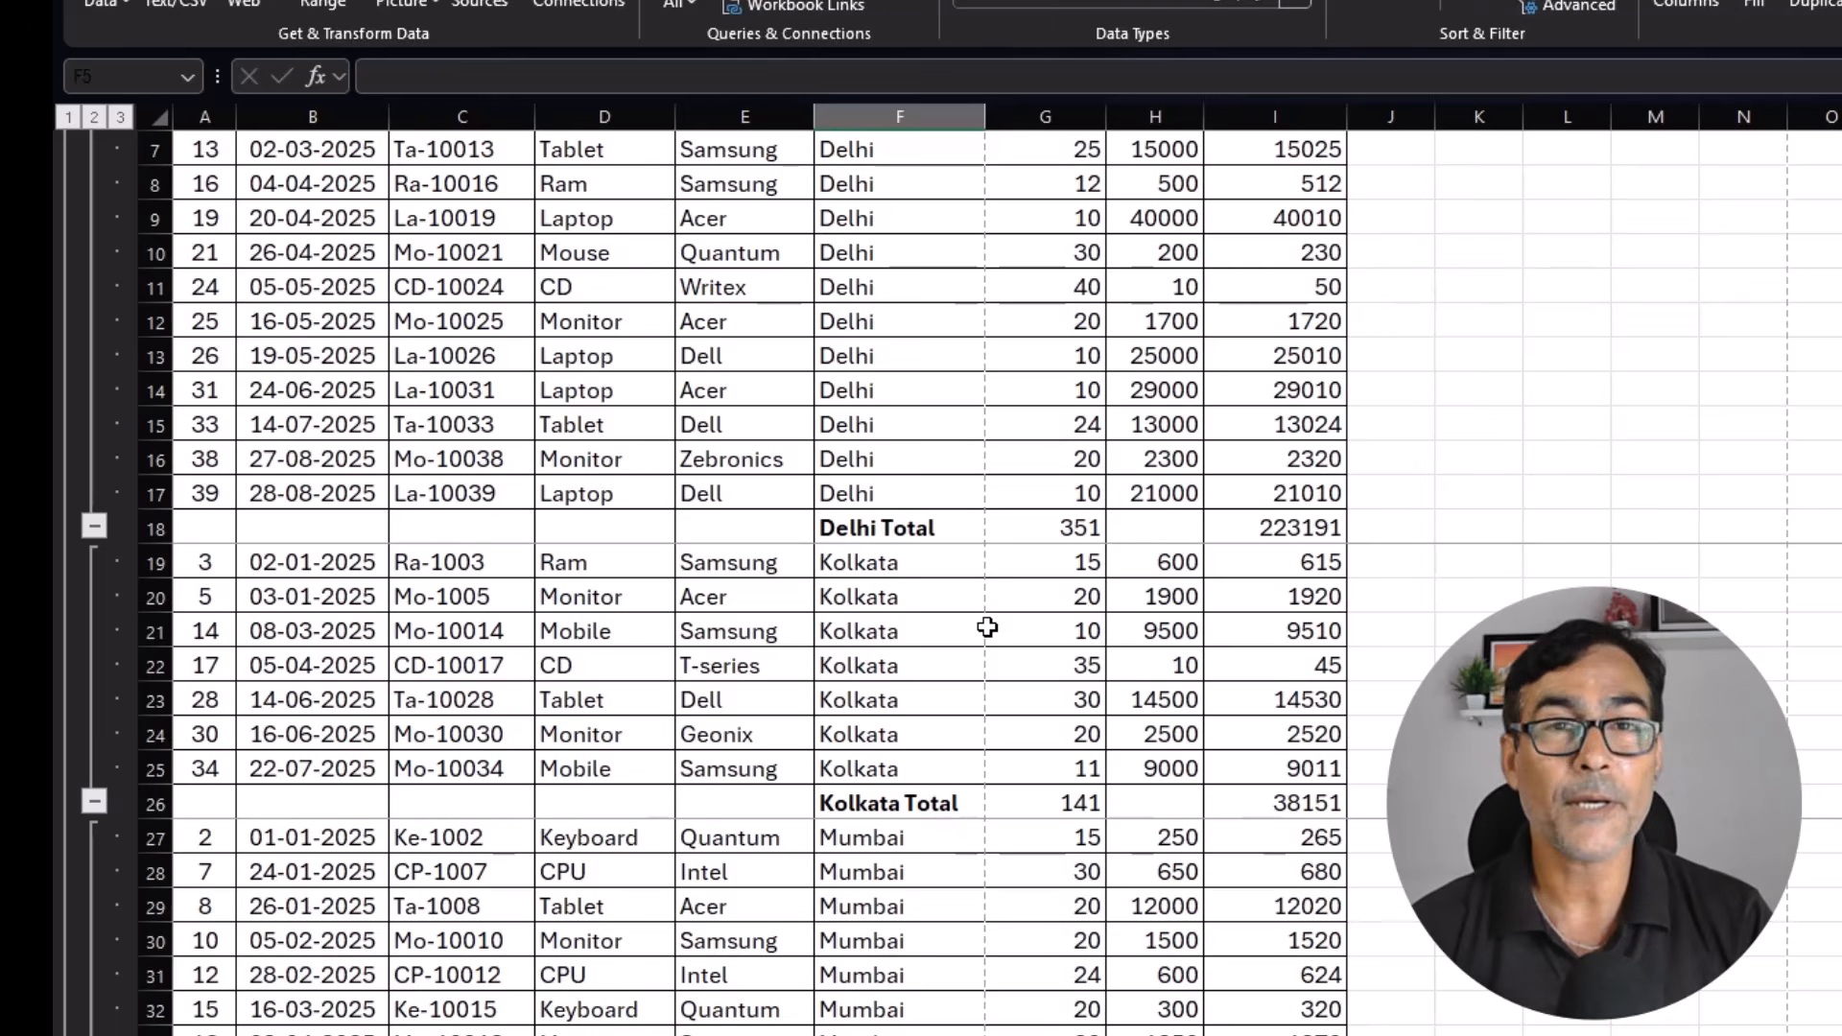
pyautogui.scroll(2, 988, 626)
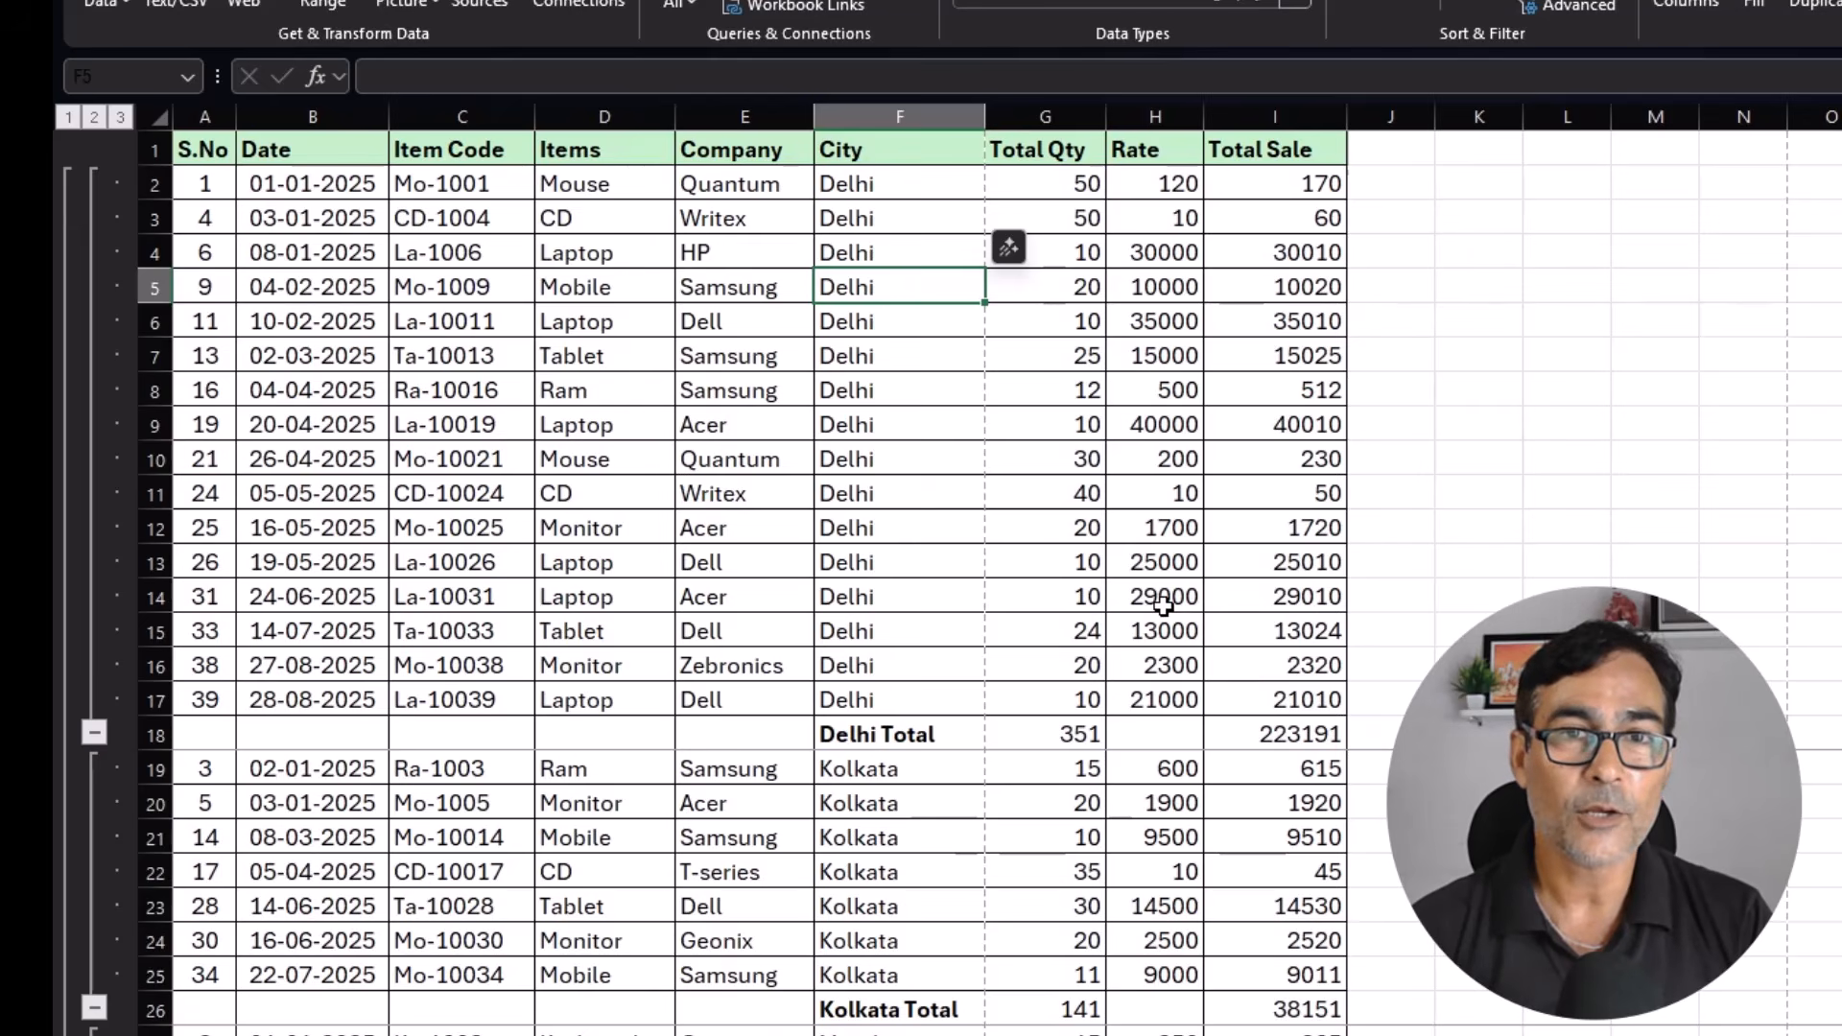
# Review the city subtotals in the sheet and page through the print preview to check the page breaks between city groups.
pyautogui.scroll(-4, 1163, 604)
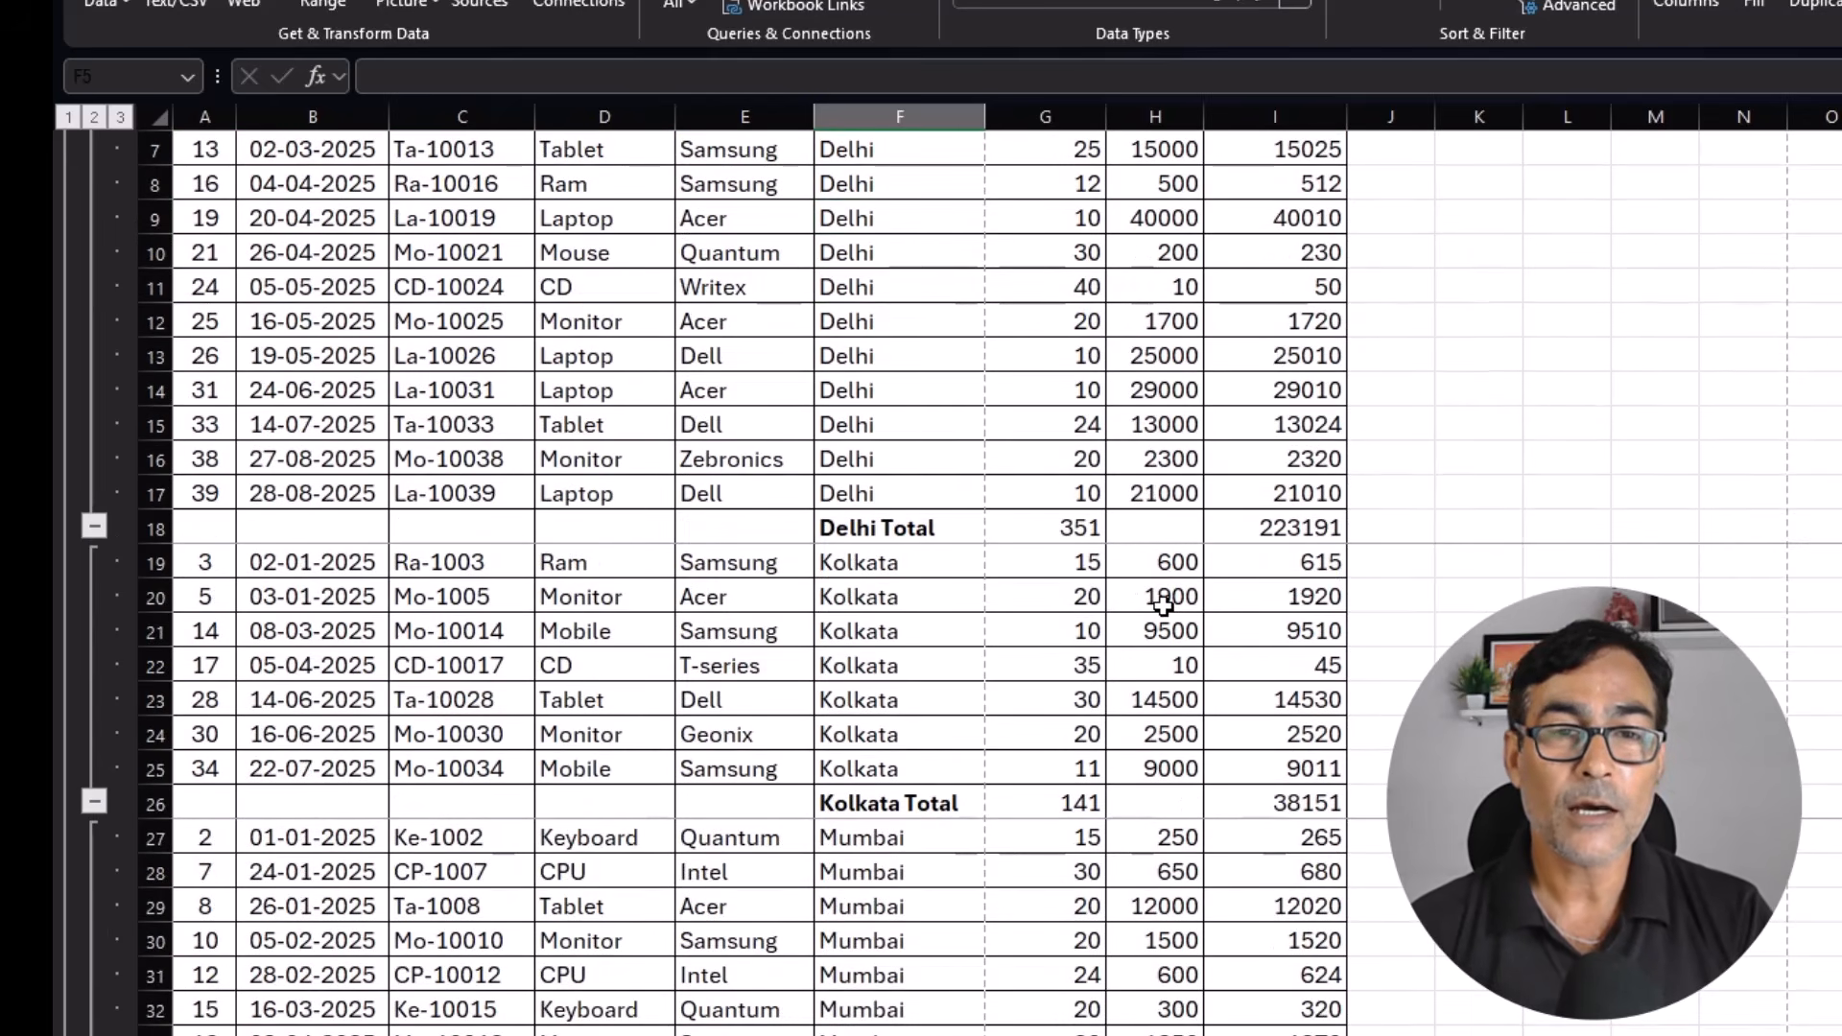
pyautogui.scroll(4, 1163, 605)
pyautogui.hotkey('ctrl', 'p')
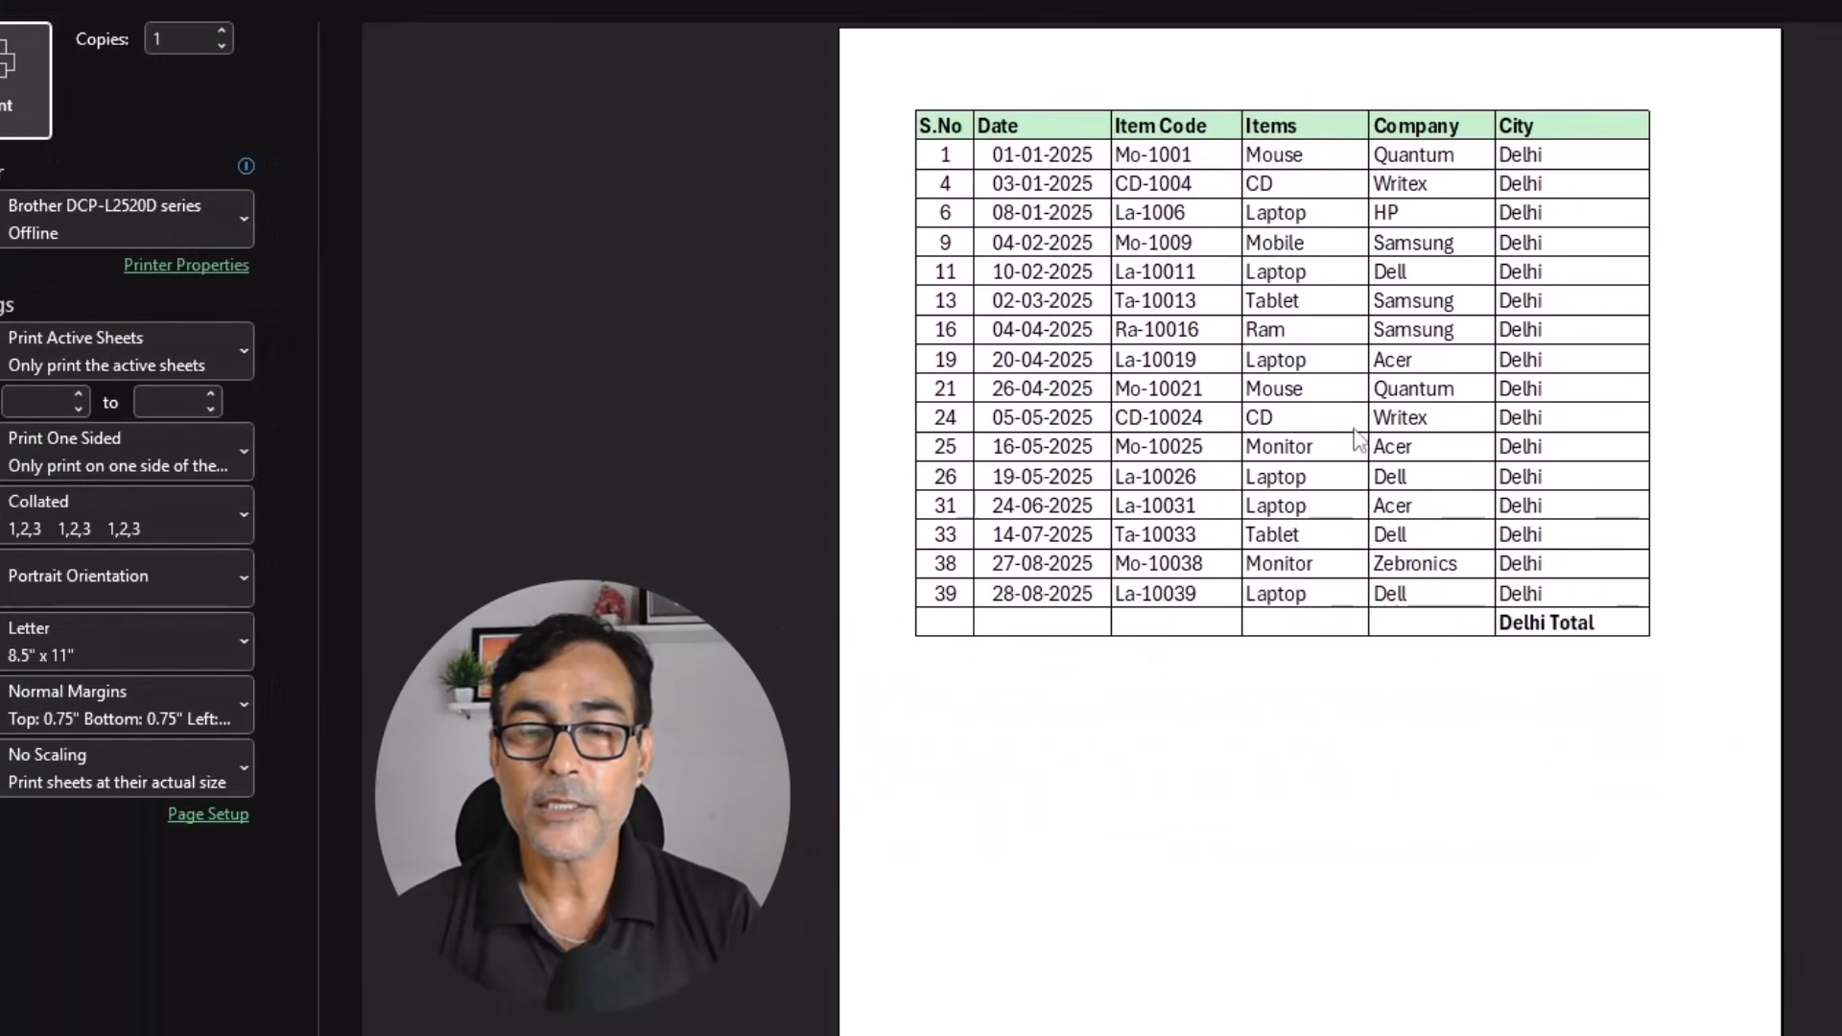
pyautogui.scroll(-1, 1404, 525)
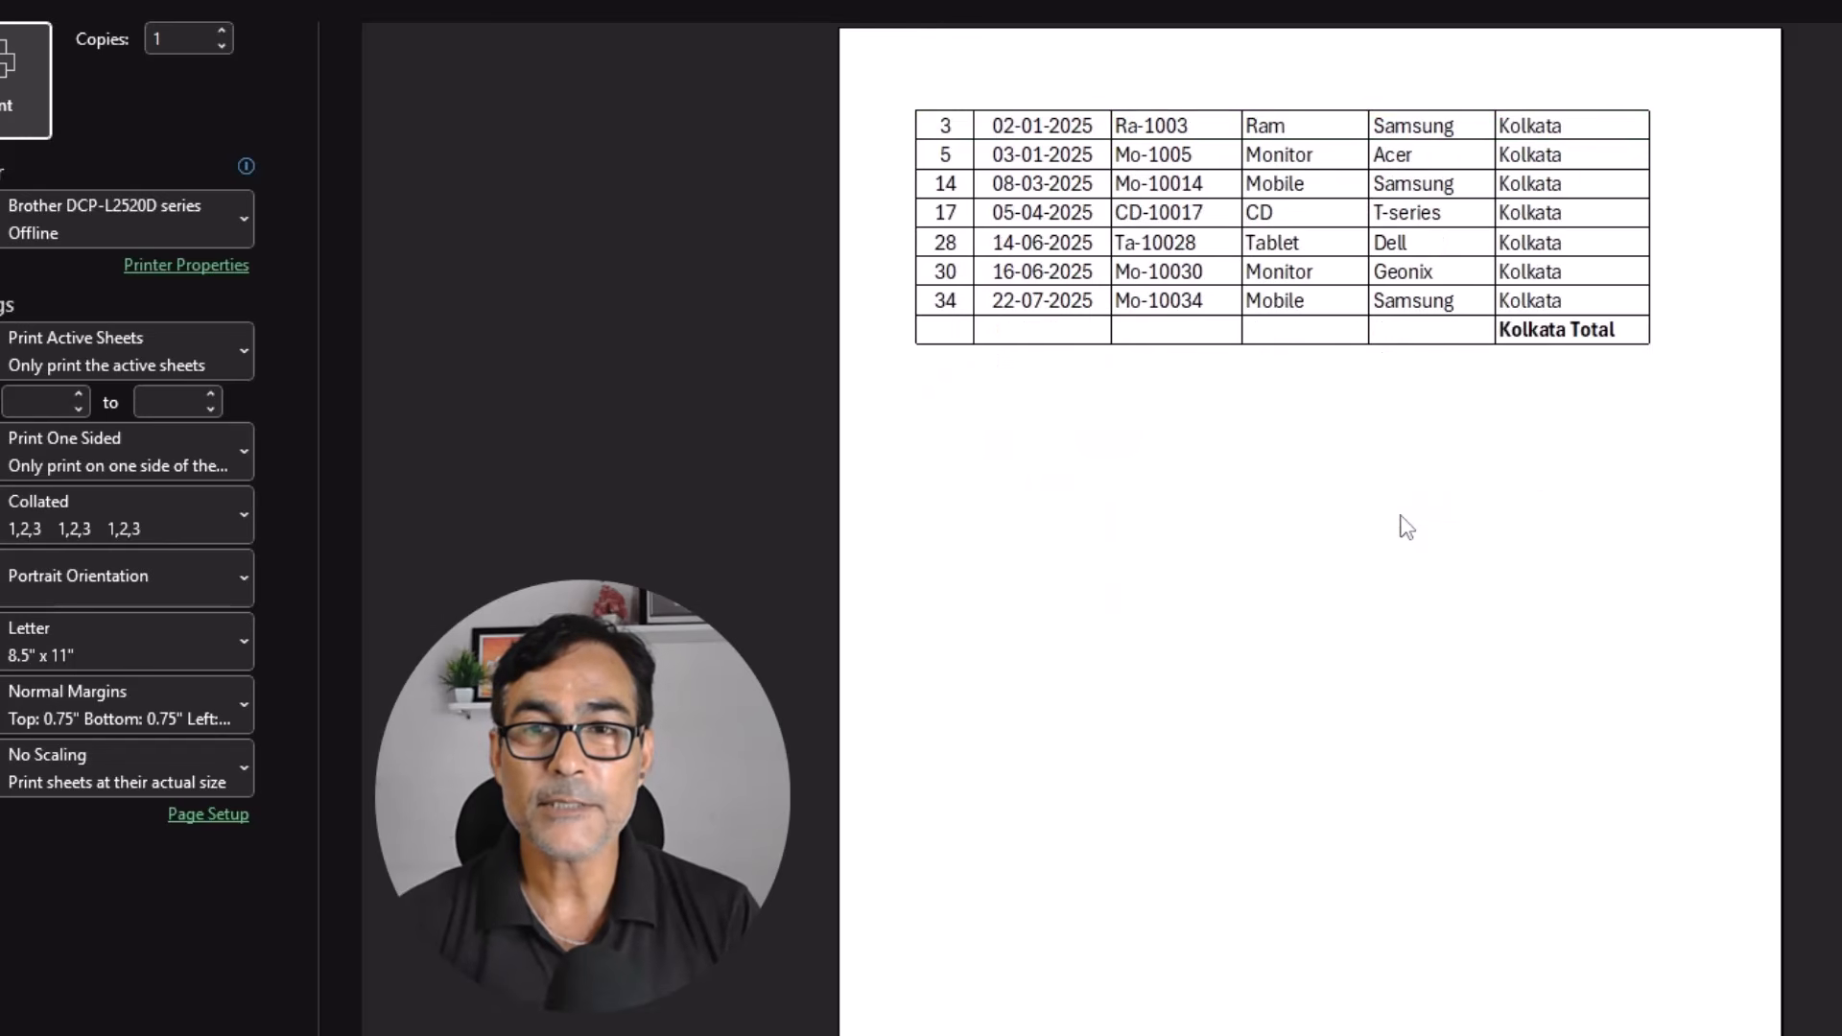
pyautogui.scroll(-1, 1404, 525)
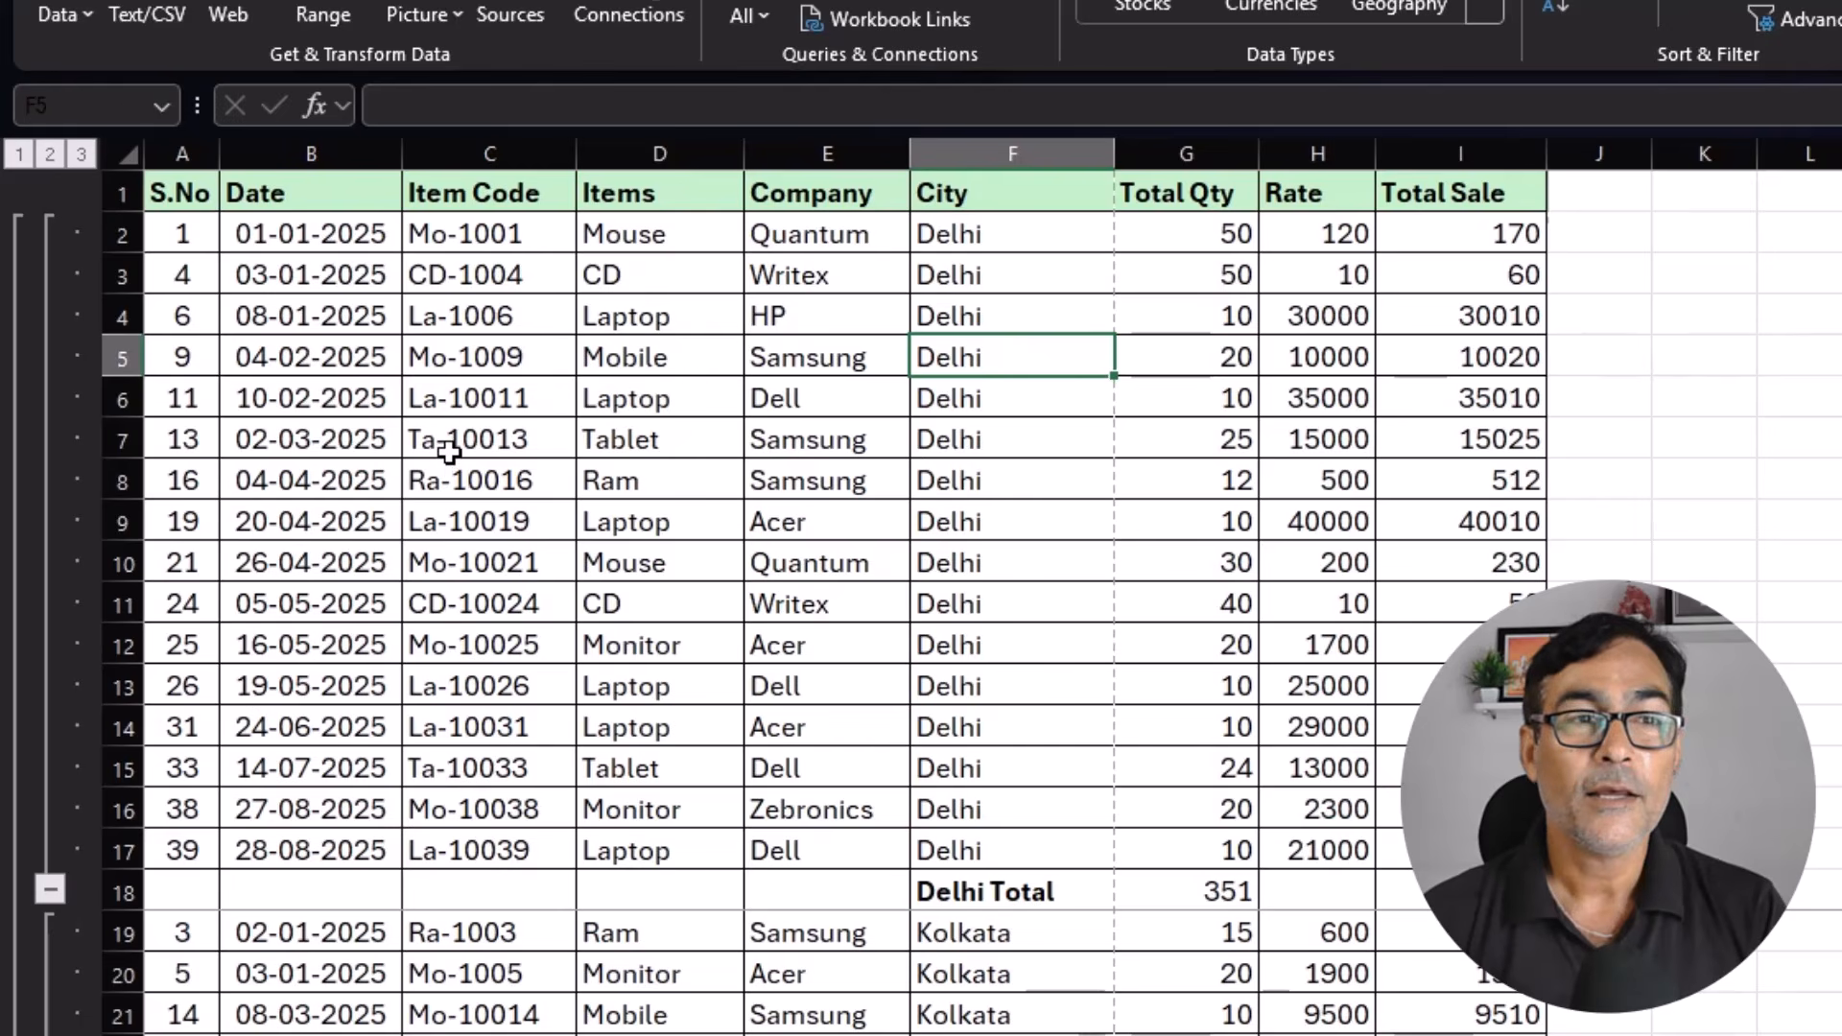
# Collapse the outline to the city totals and to the grand total alone, and expand it back to all detail rows.
pyautogui.click(51, 155)
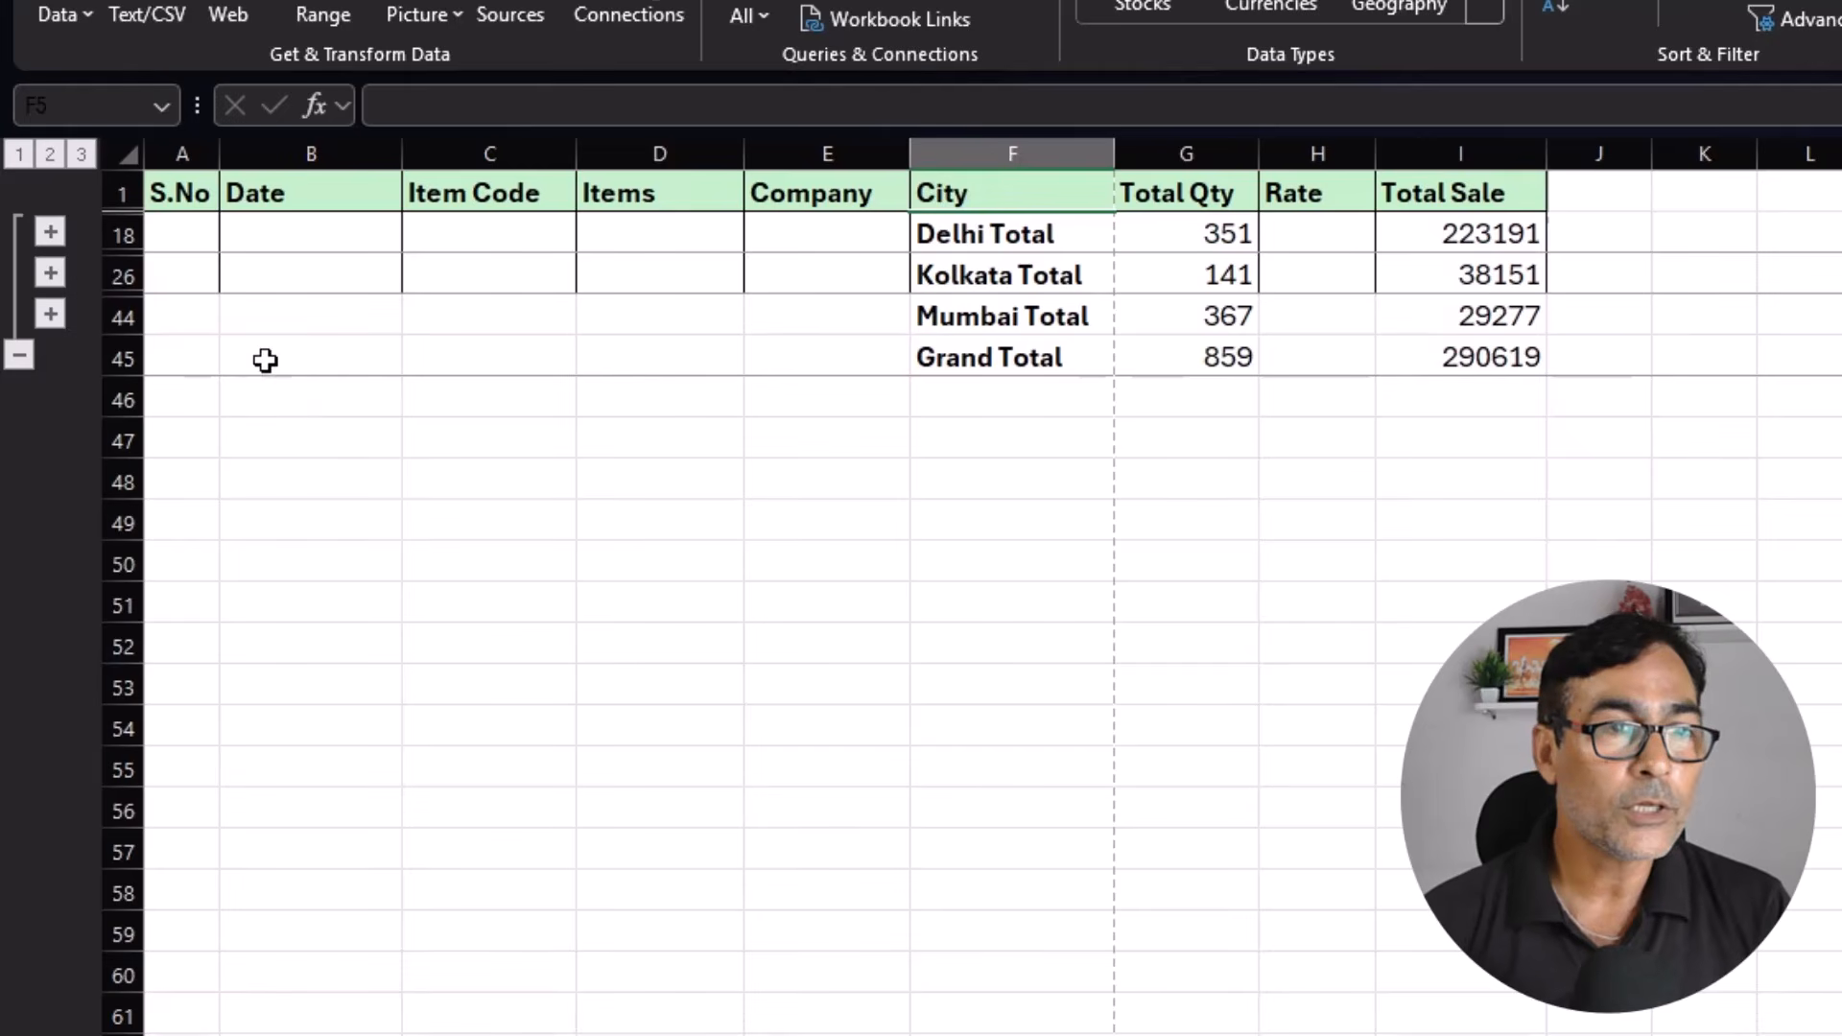
pyautogui.click(16, 154)
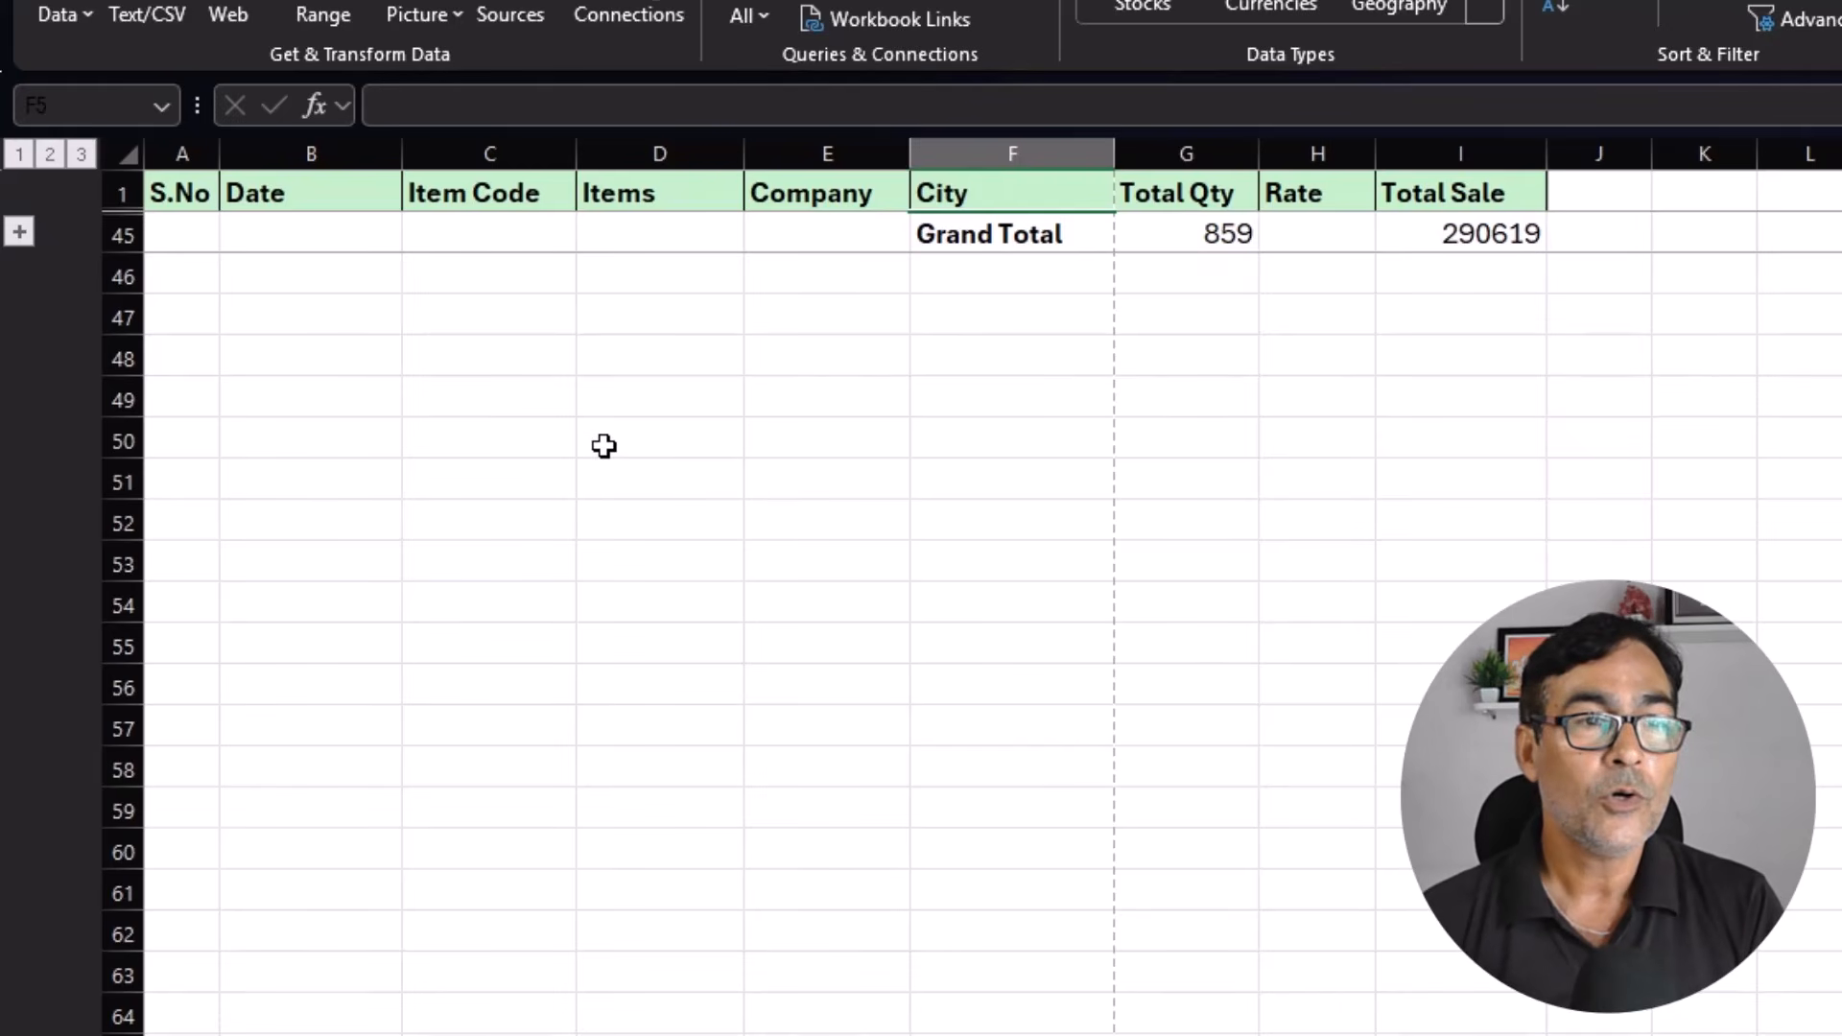
pyautogui.click(49, 156)
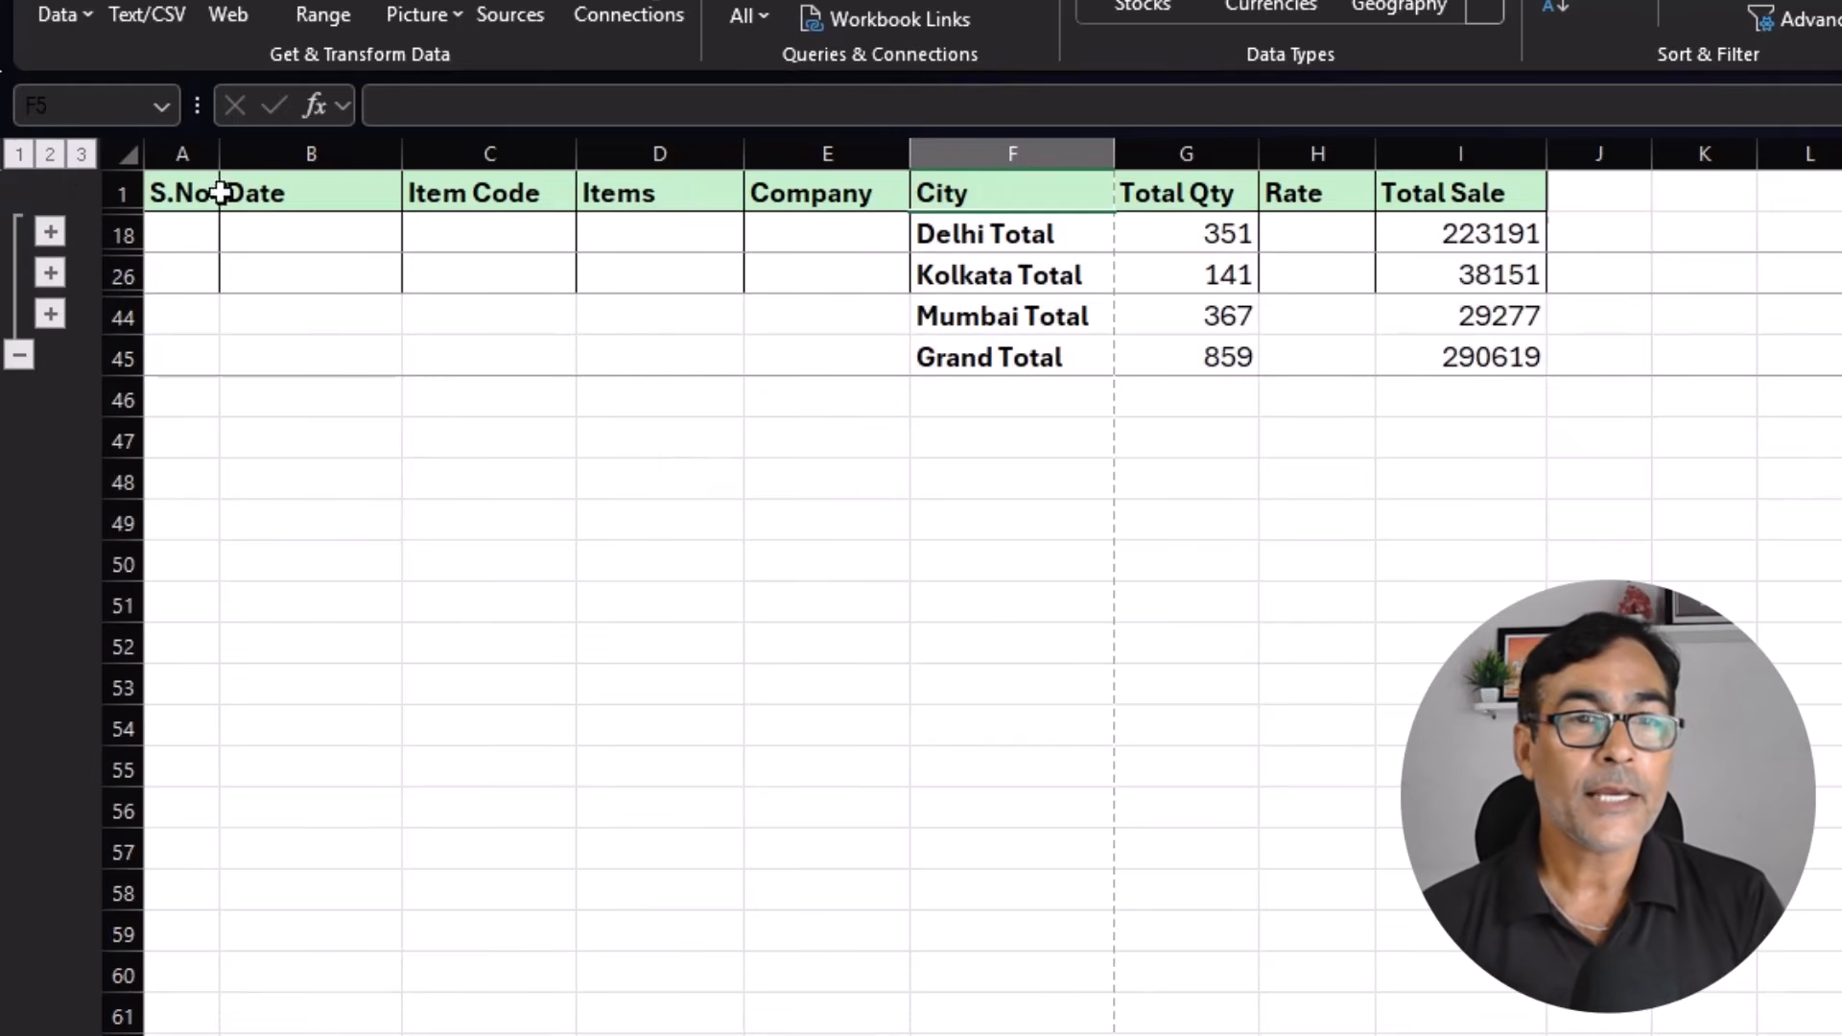
pyautogui.click(81, 154)
pyautogui.click(897, 443)
pyautogui.scroll(-4, 960, 595)
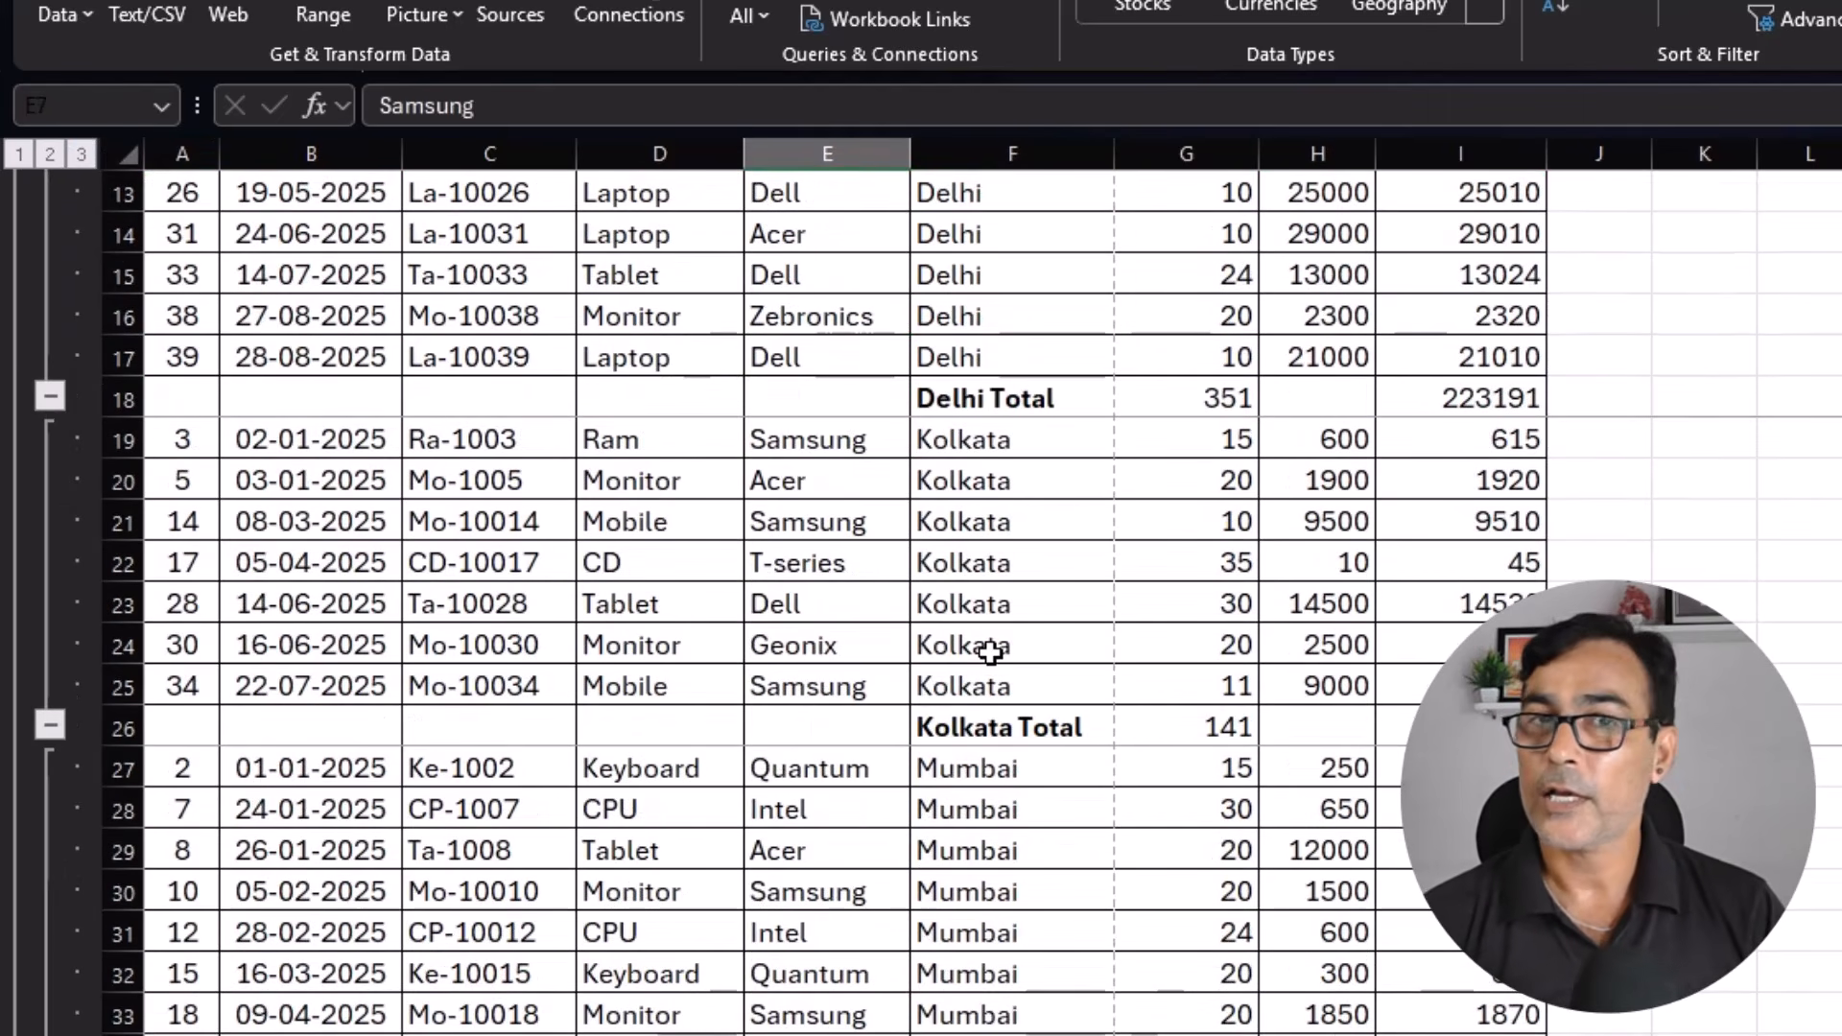
pyautogui.scroll(4, 768, 576)
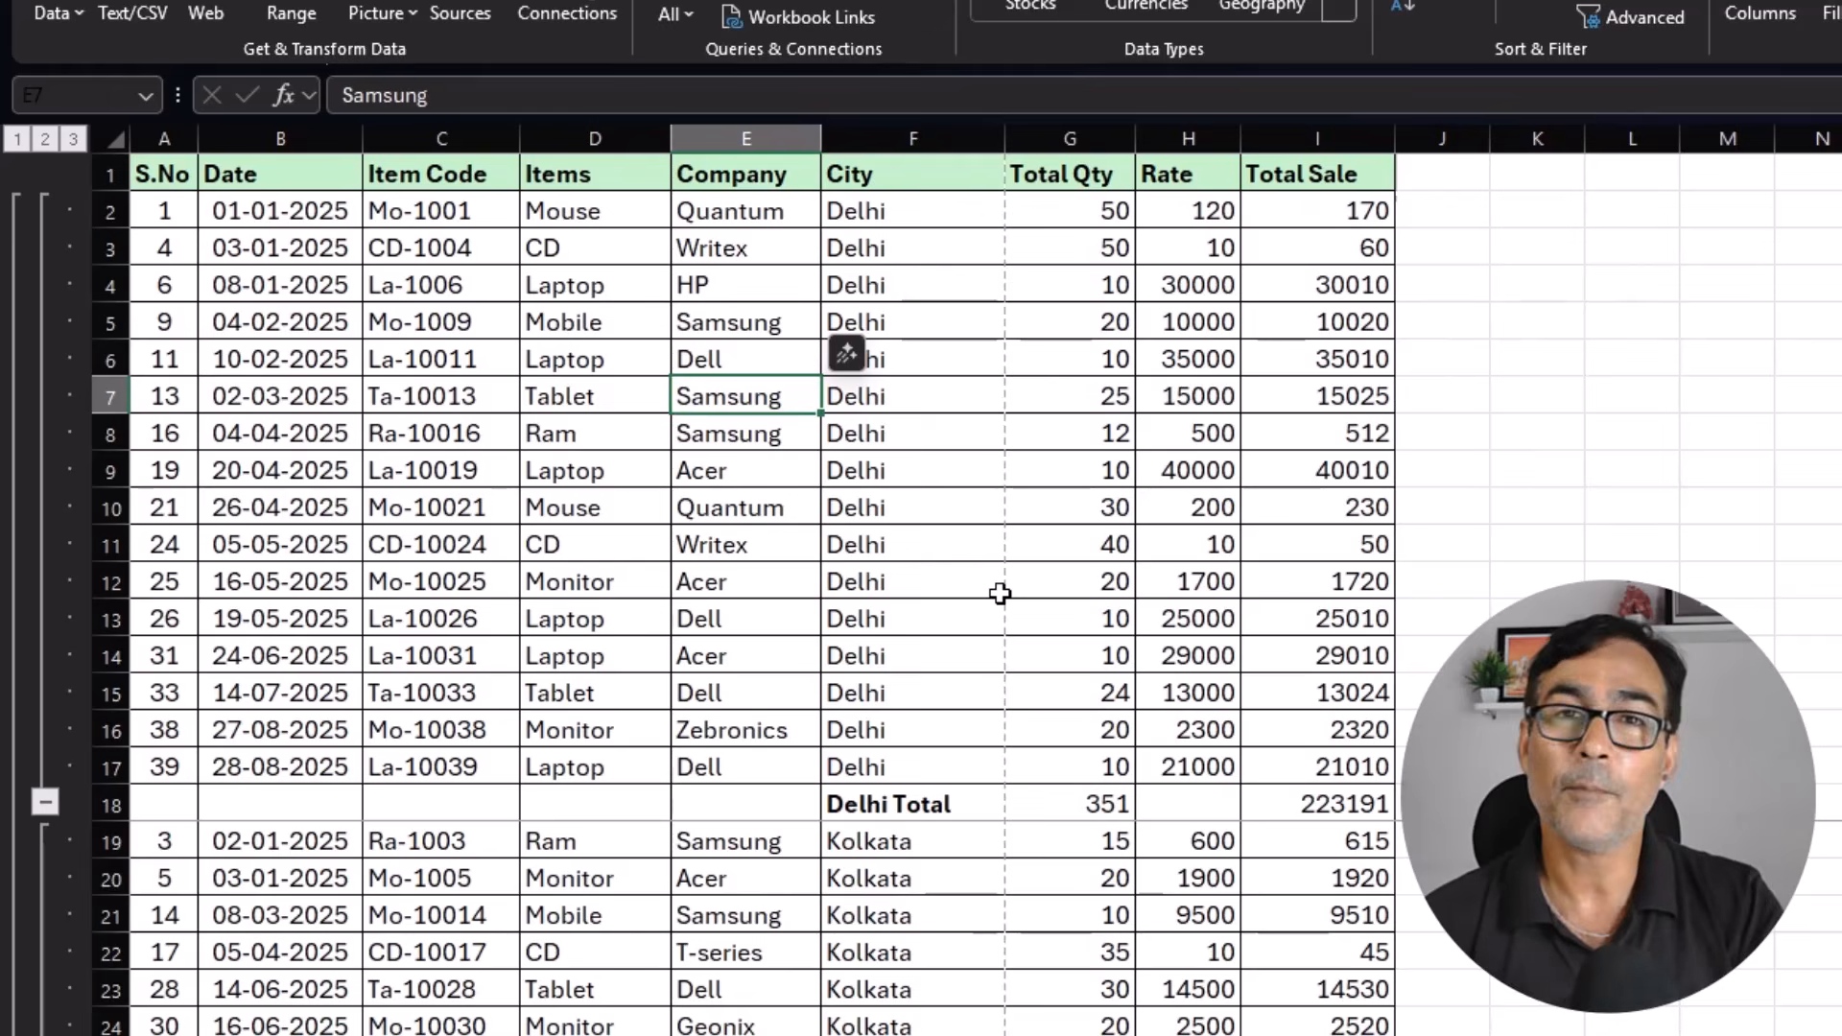
# Remove all the city-wise subtotals from the sales table.
pyautogui.click(938, 514)
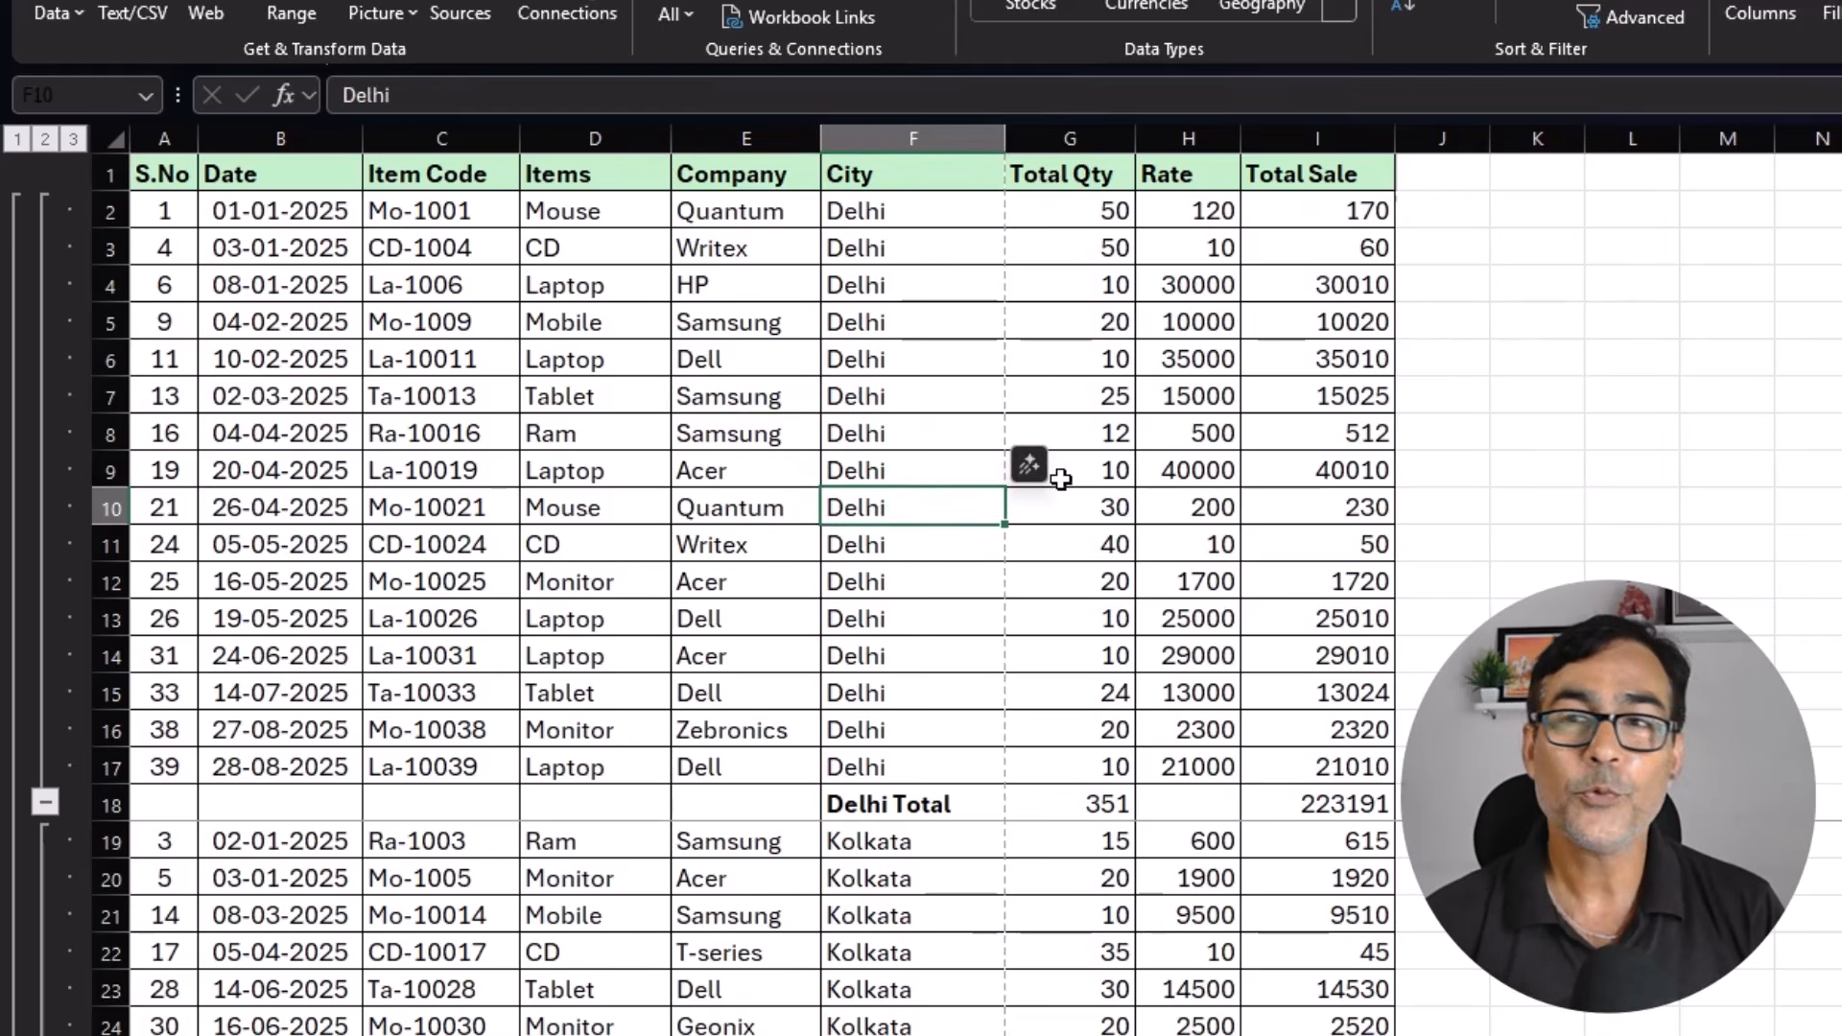
pyautogui.hotkey('alt', 'a')
pyautogui.press('b')
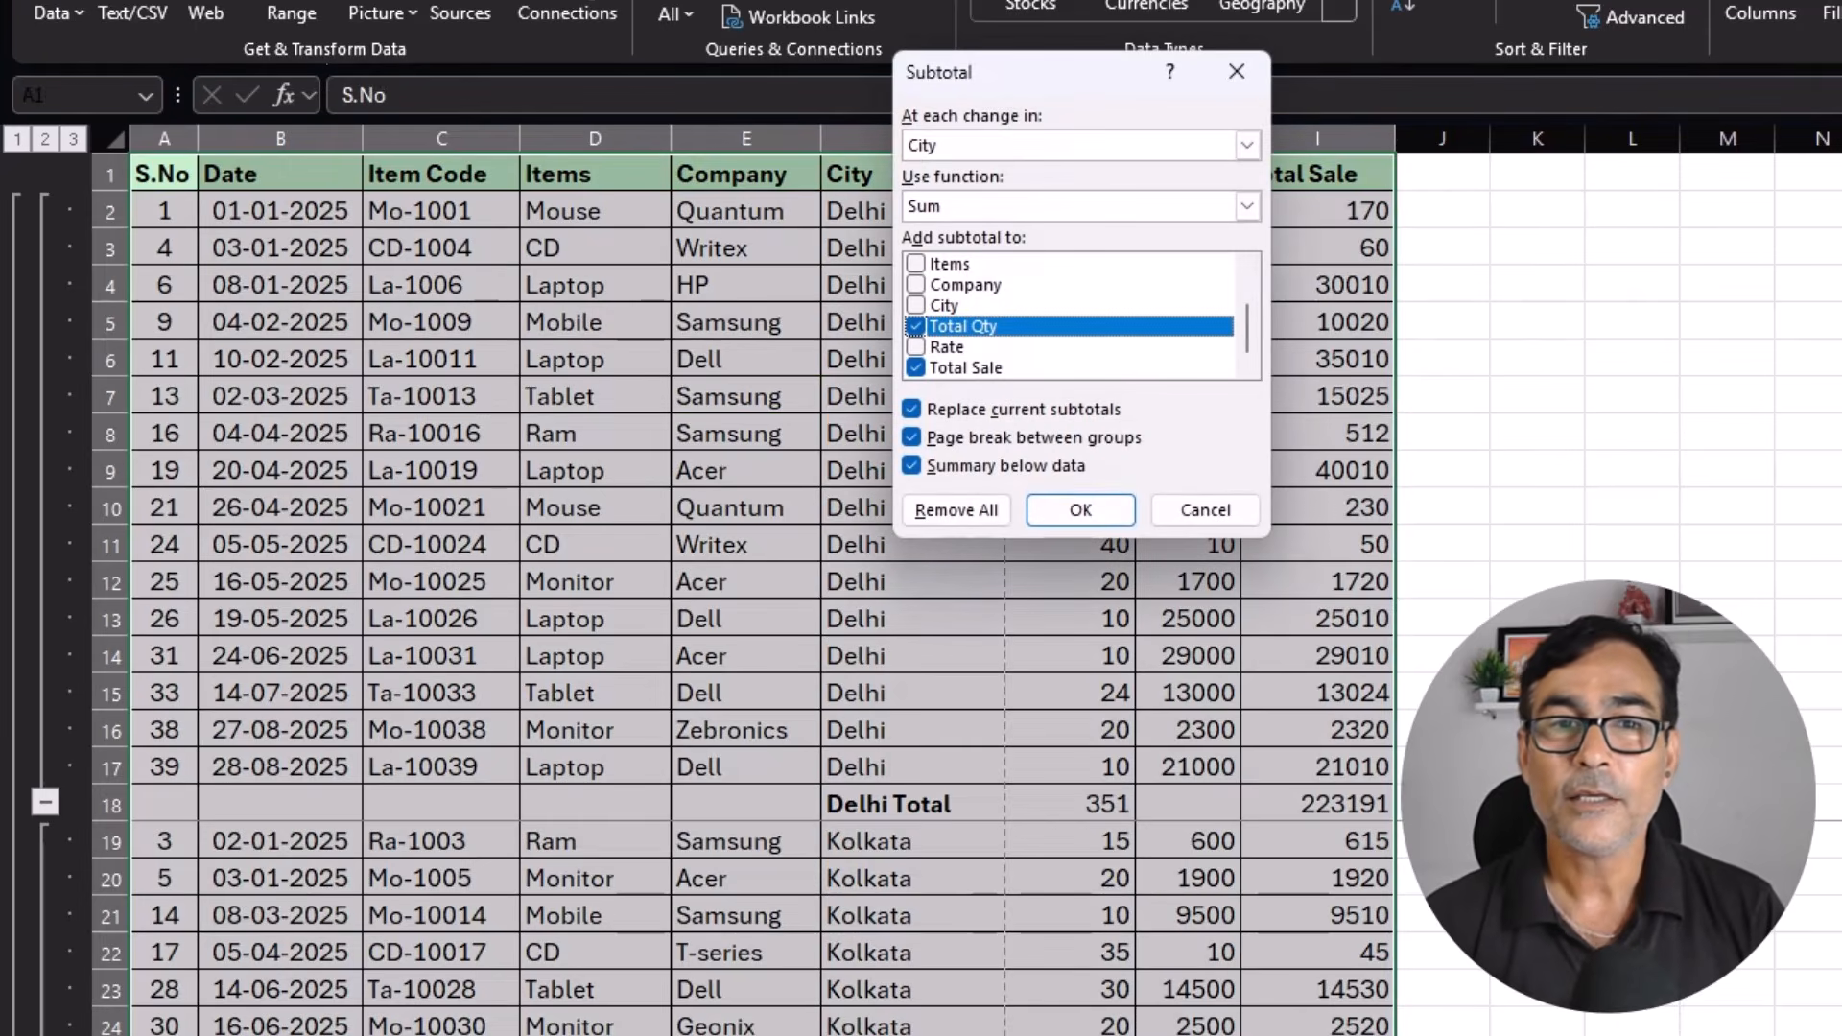
pyautogui.click(950, 509)
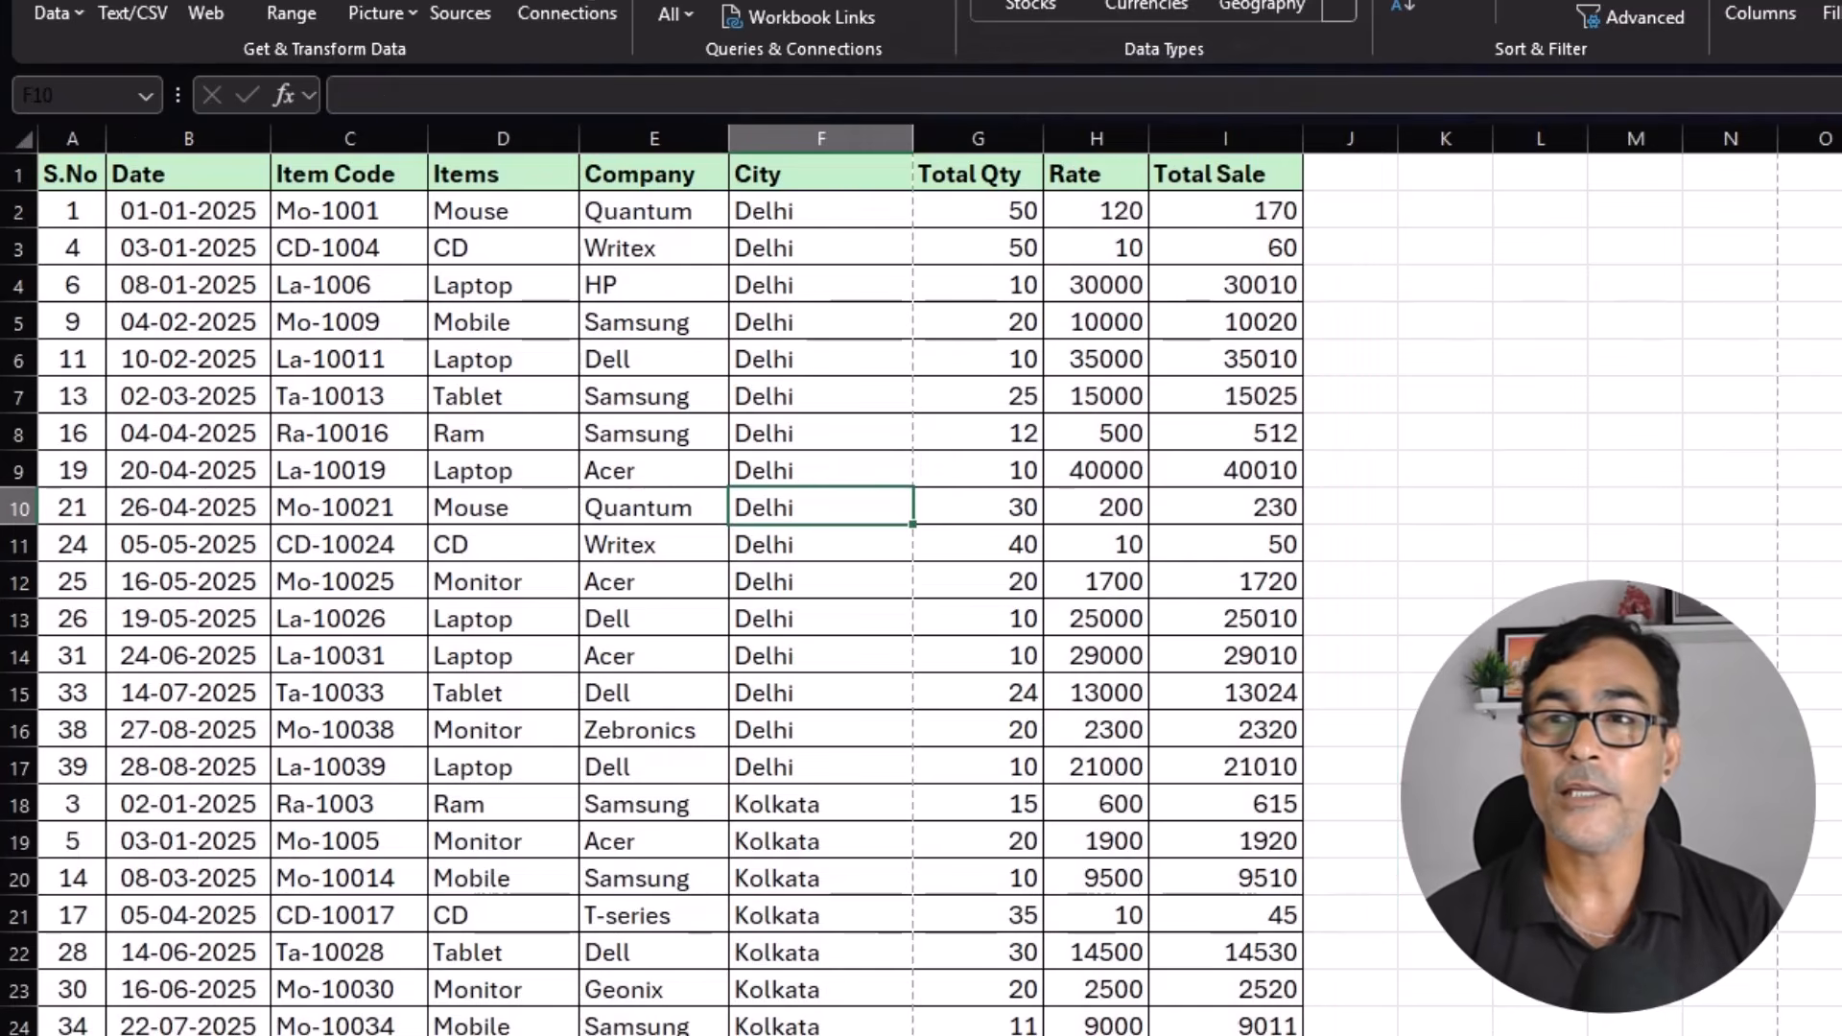
pyautogui.hotkey('alt', 'a')
pyautogui.press('b')
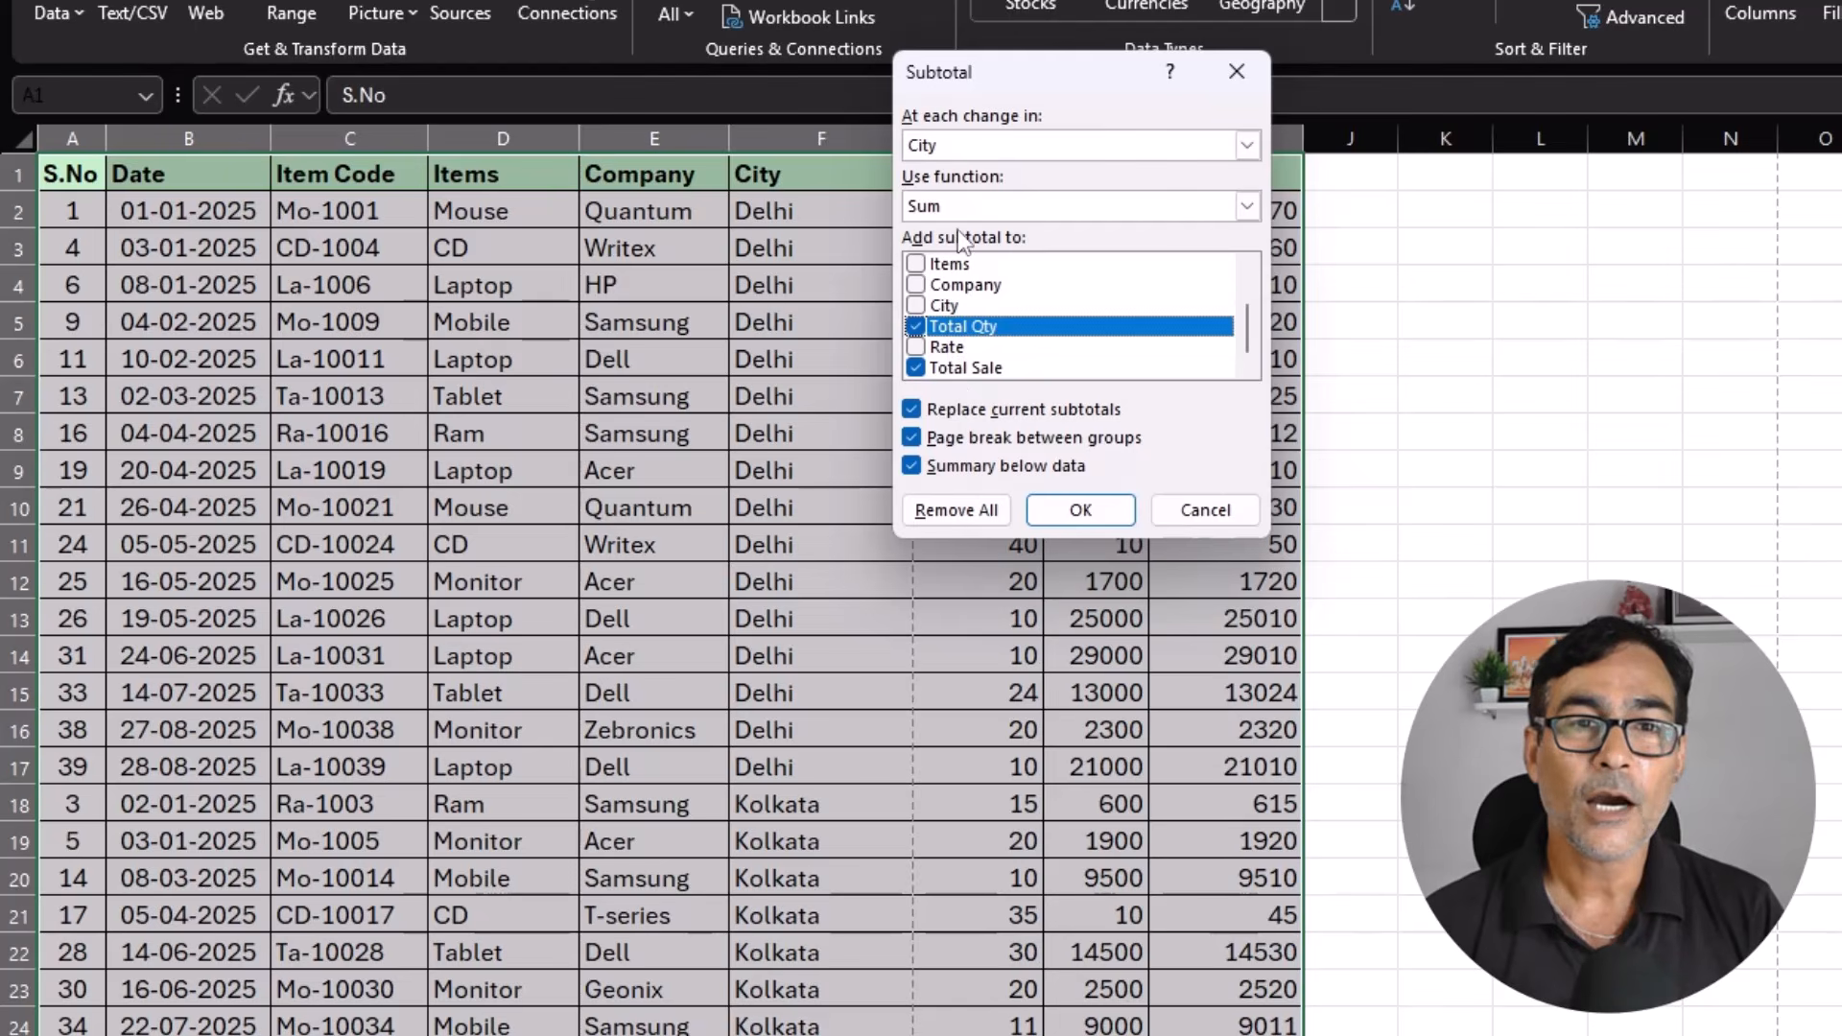
pyautogui.hotkey('alt', 'Down')
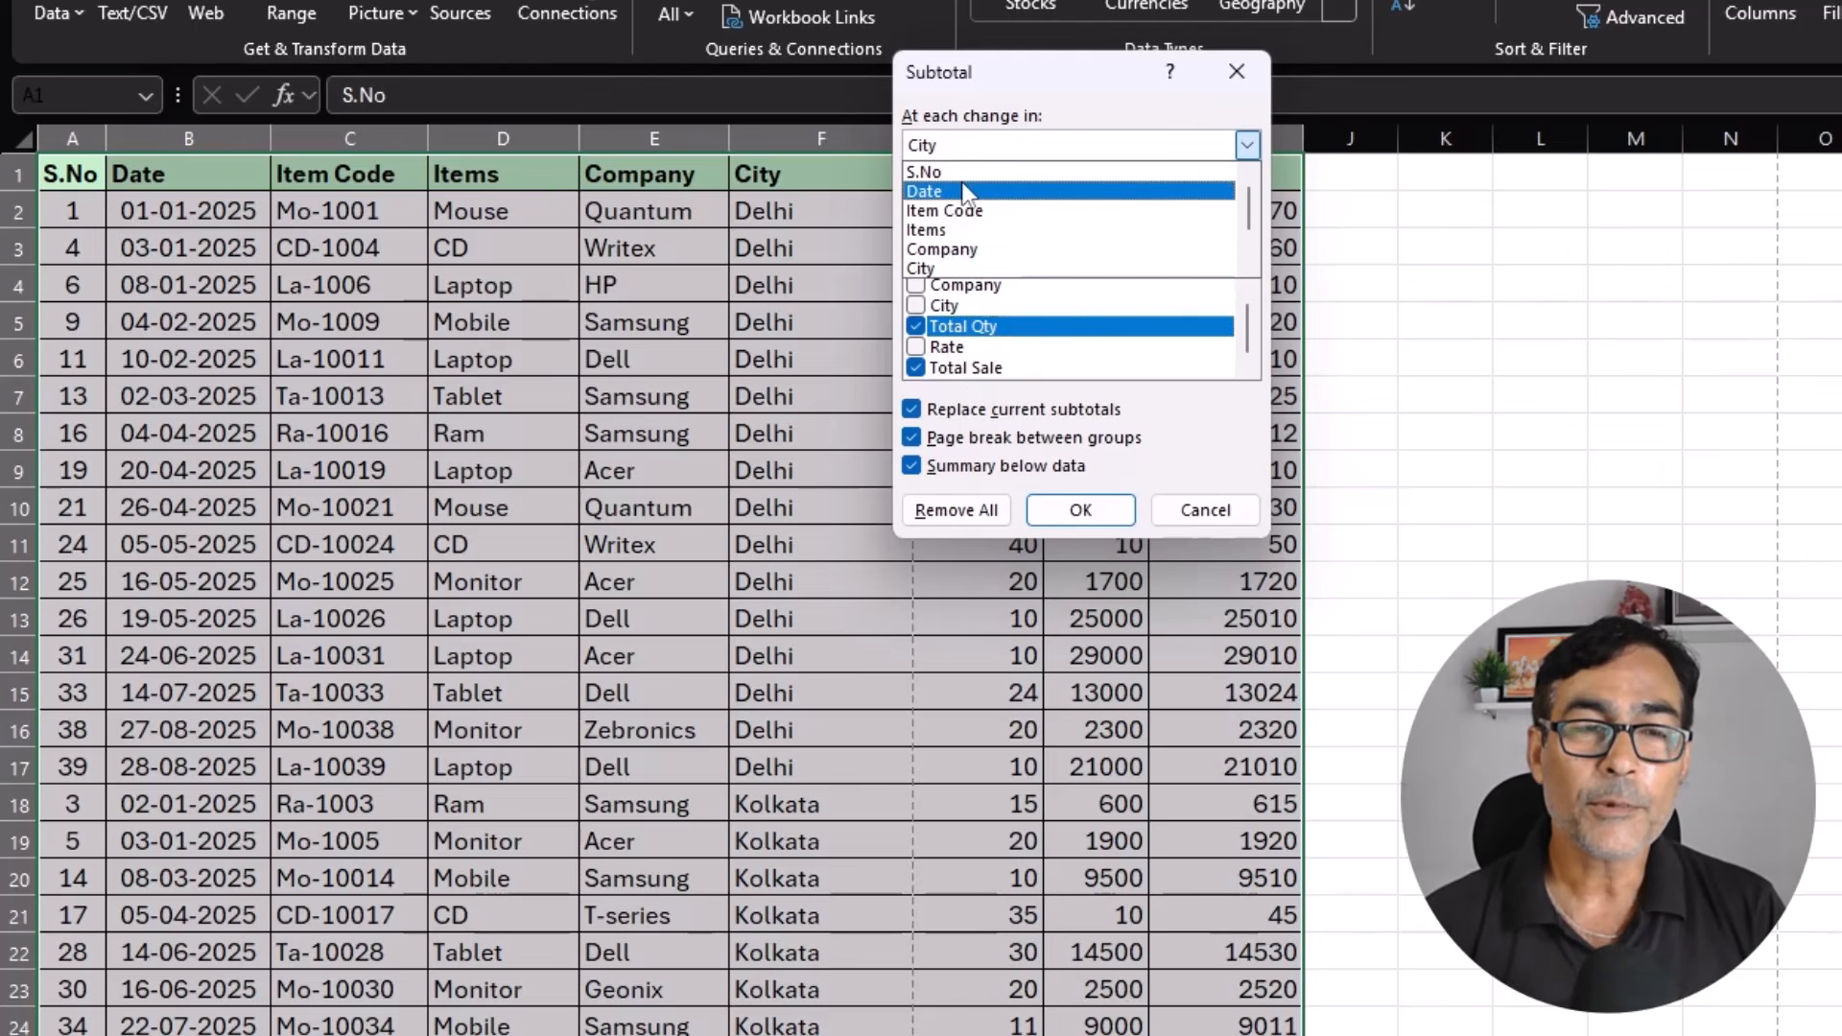
pyautogui.click(1205, 510)
pyautogui.click(1205, 510)
# Sort the sales table by Company from A to Z, expanding the selection so that whole records move together.
pyautogui.click(664, 212)
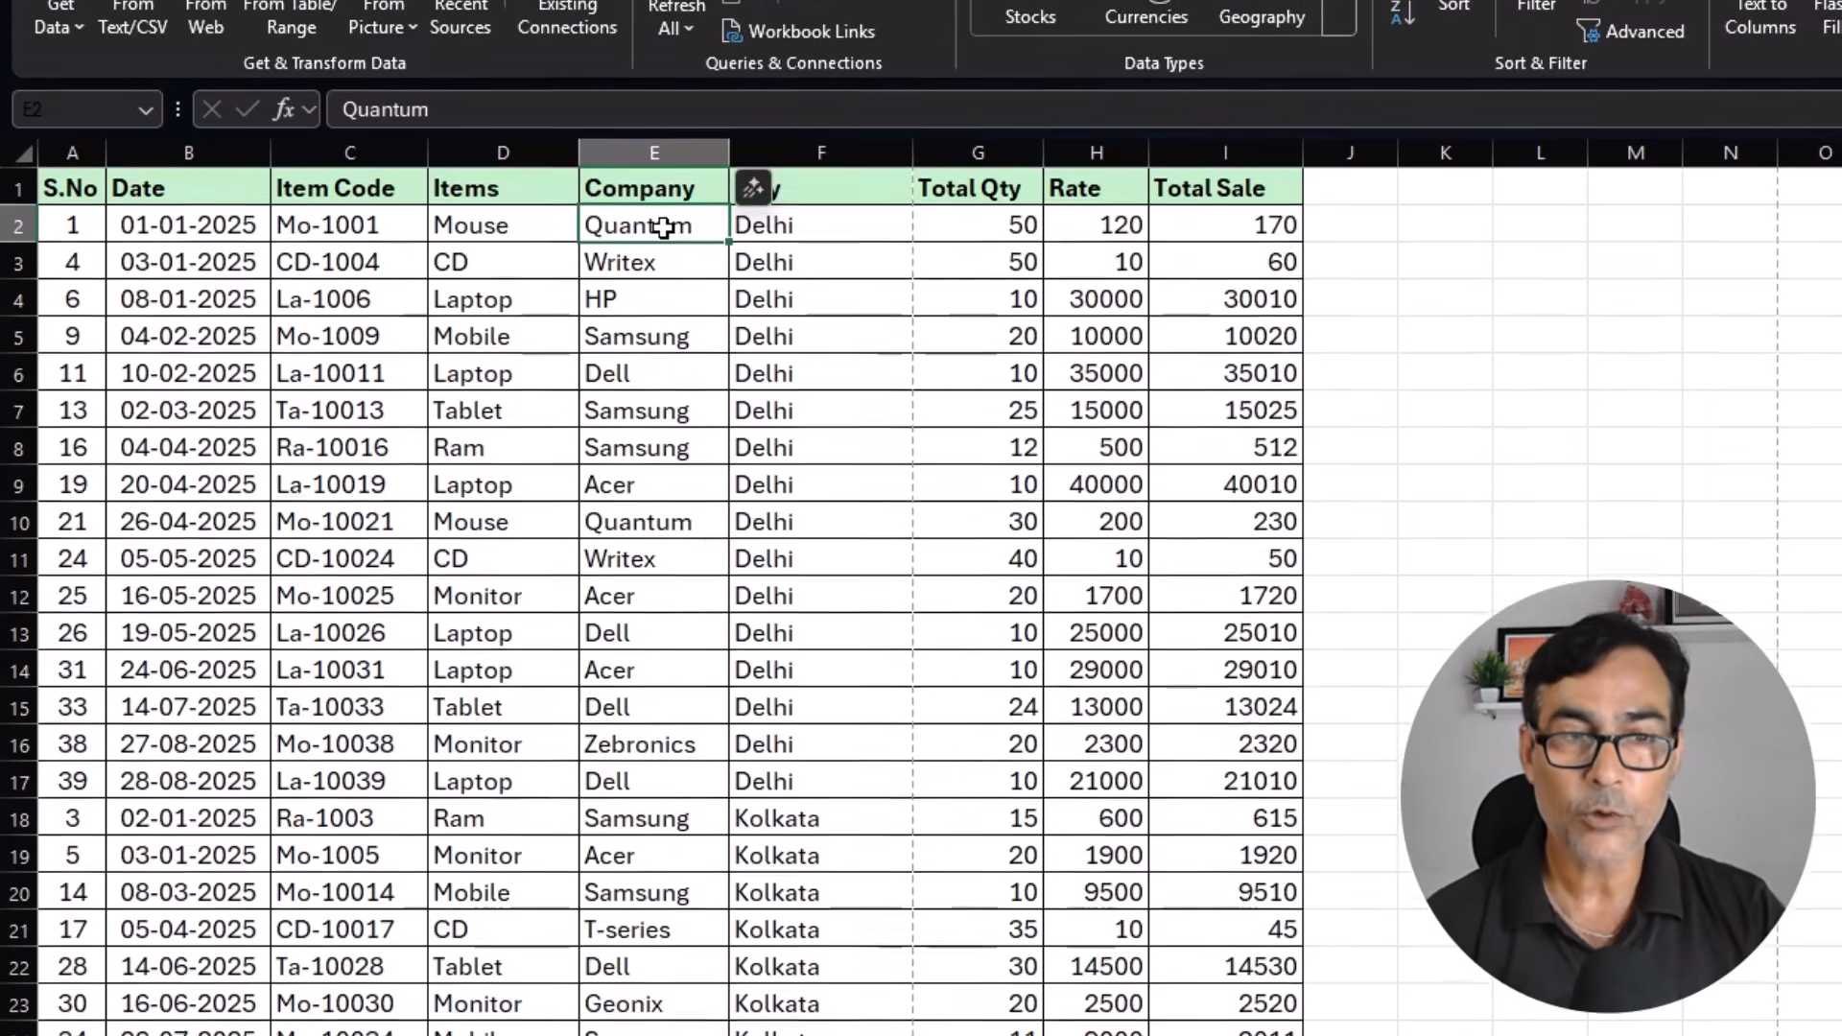
pyautogui.hotkey('ctrl', 'shift', 'Down')
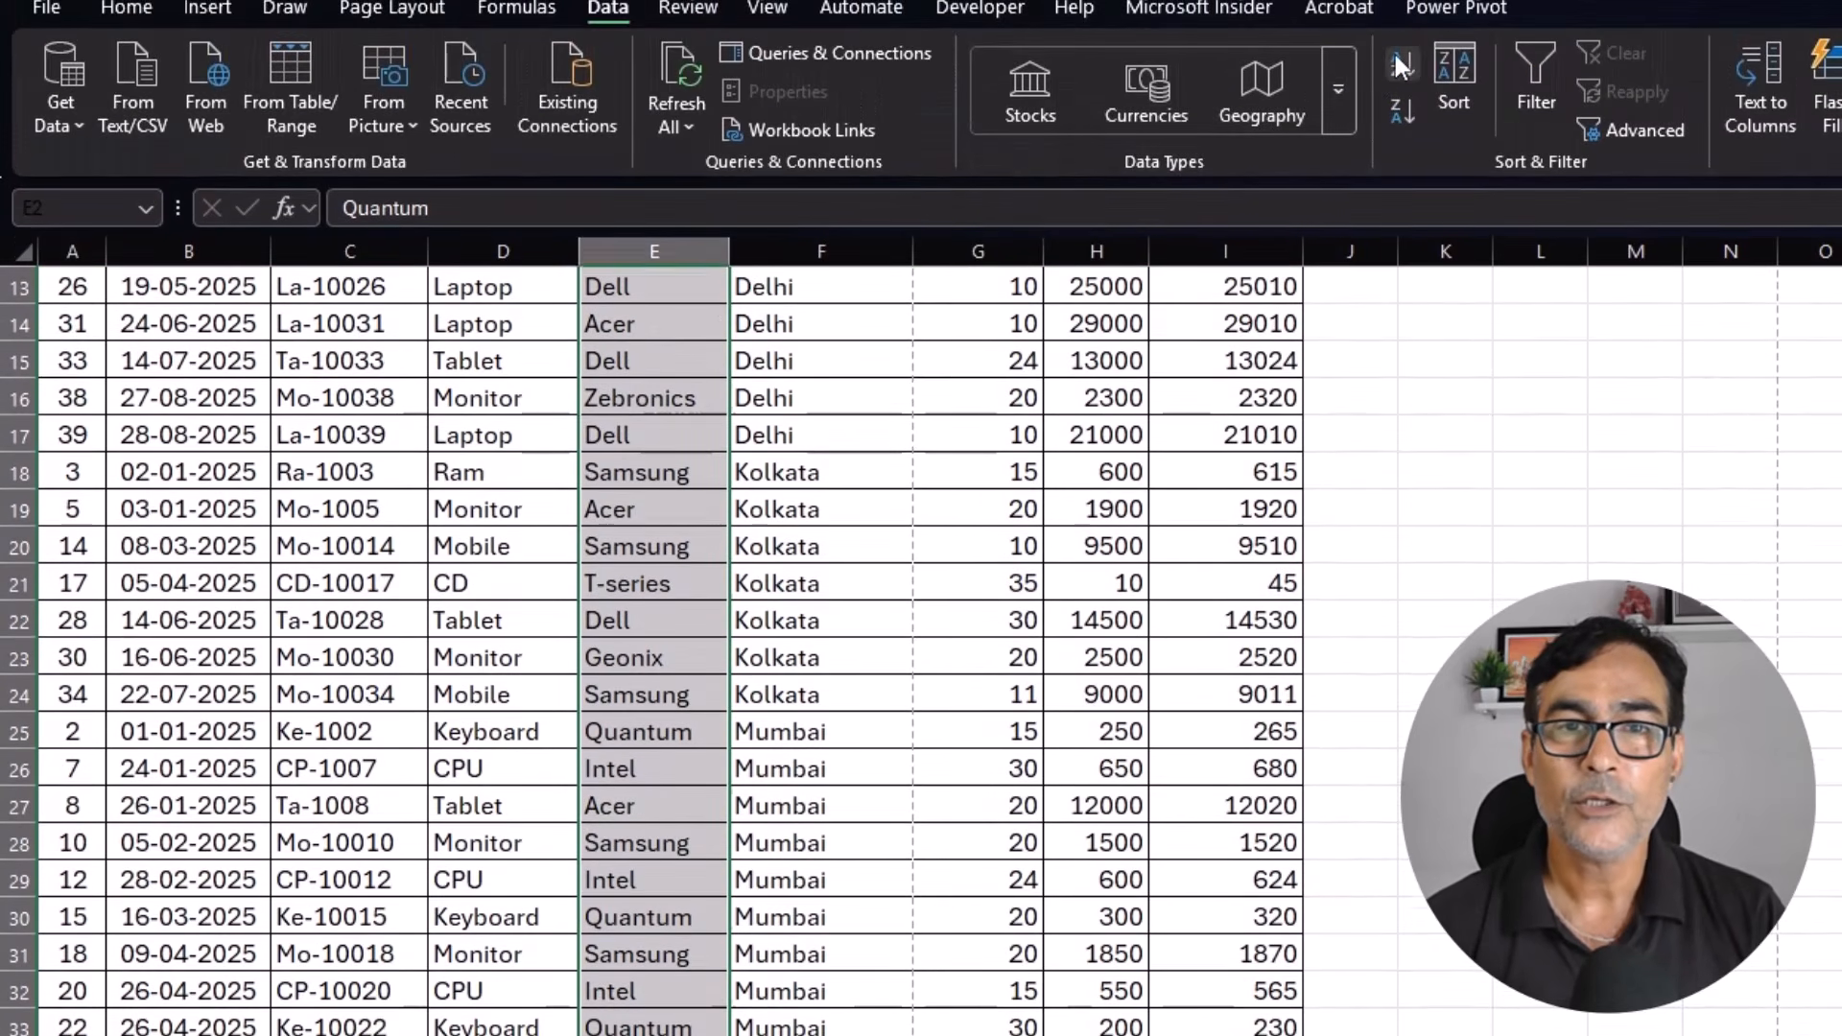
pyautogui.click(1401, 64)
pyautogui.click(1169, 504)
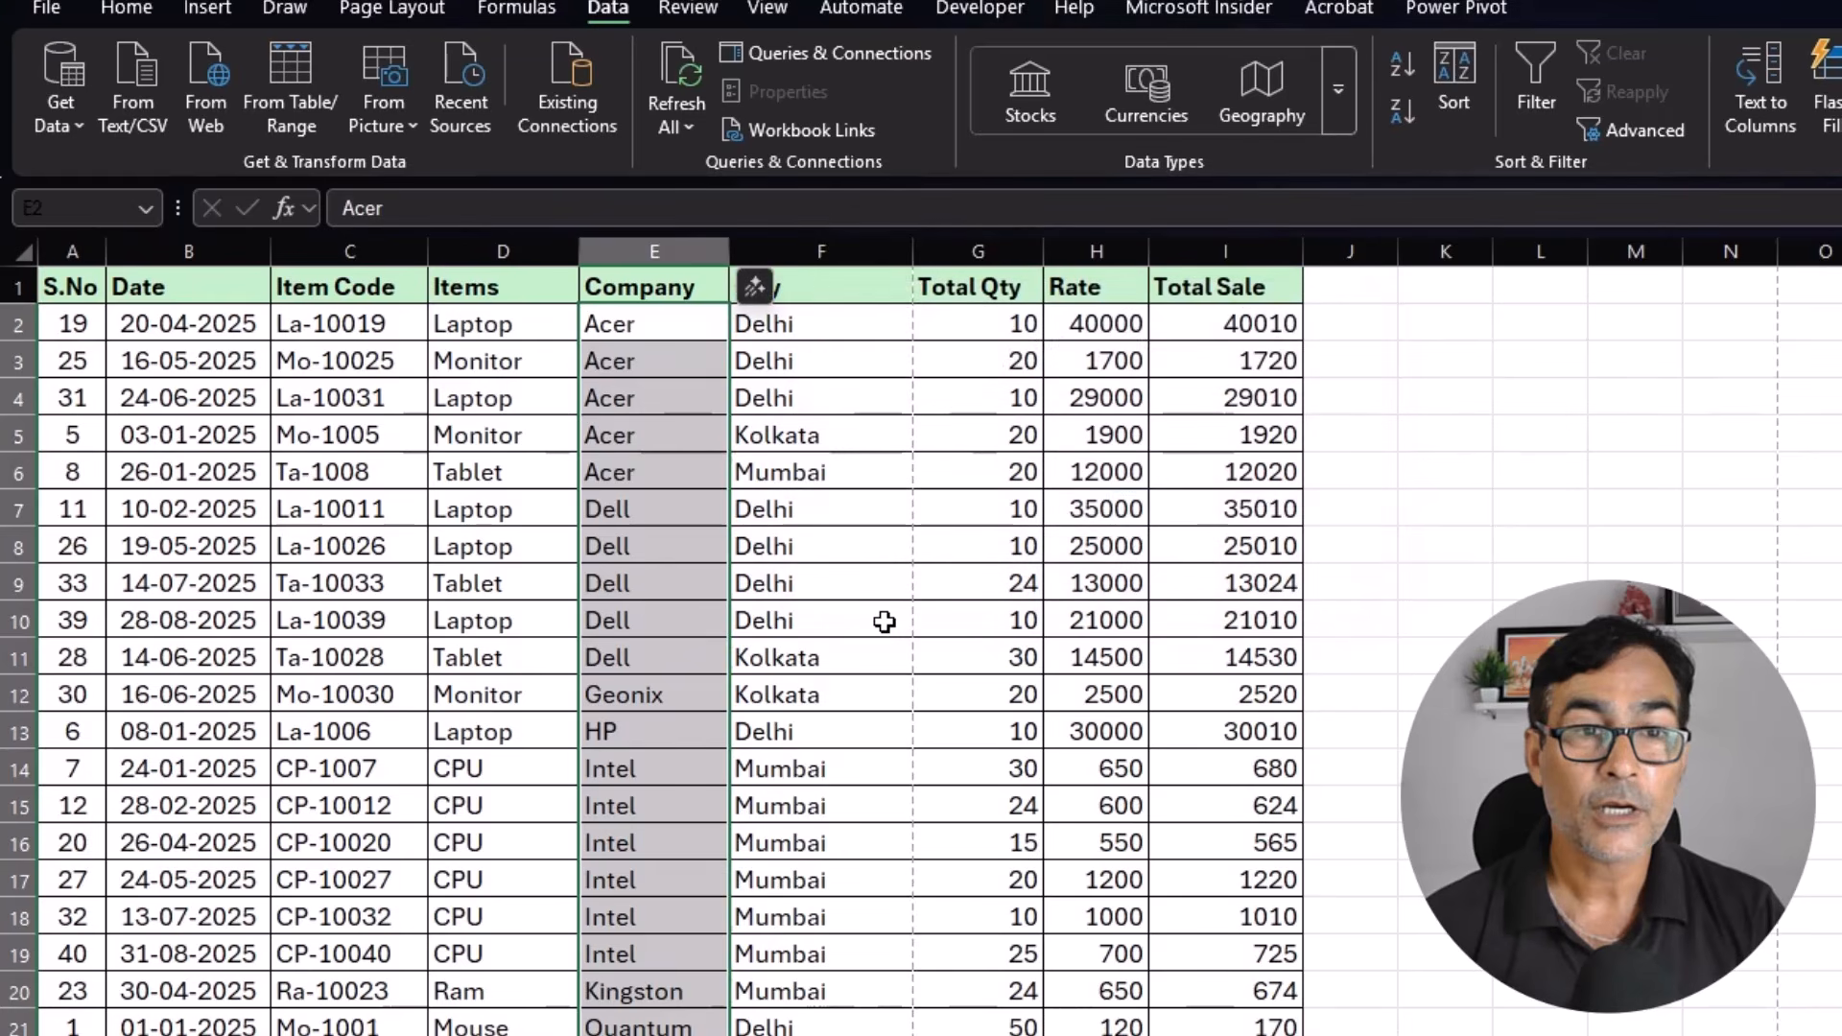
# Add Sum subtotals for Total Qty and Total Sale at each change in Company, with page breaks between groups and the summary below the data.
pyautogui.click(653, 583)
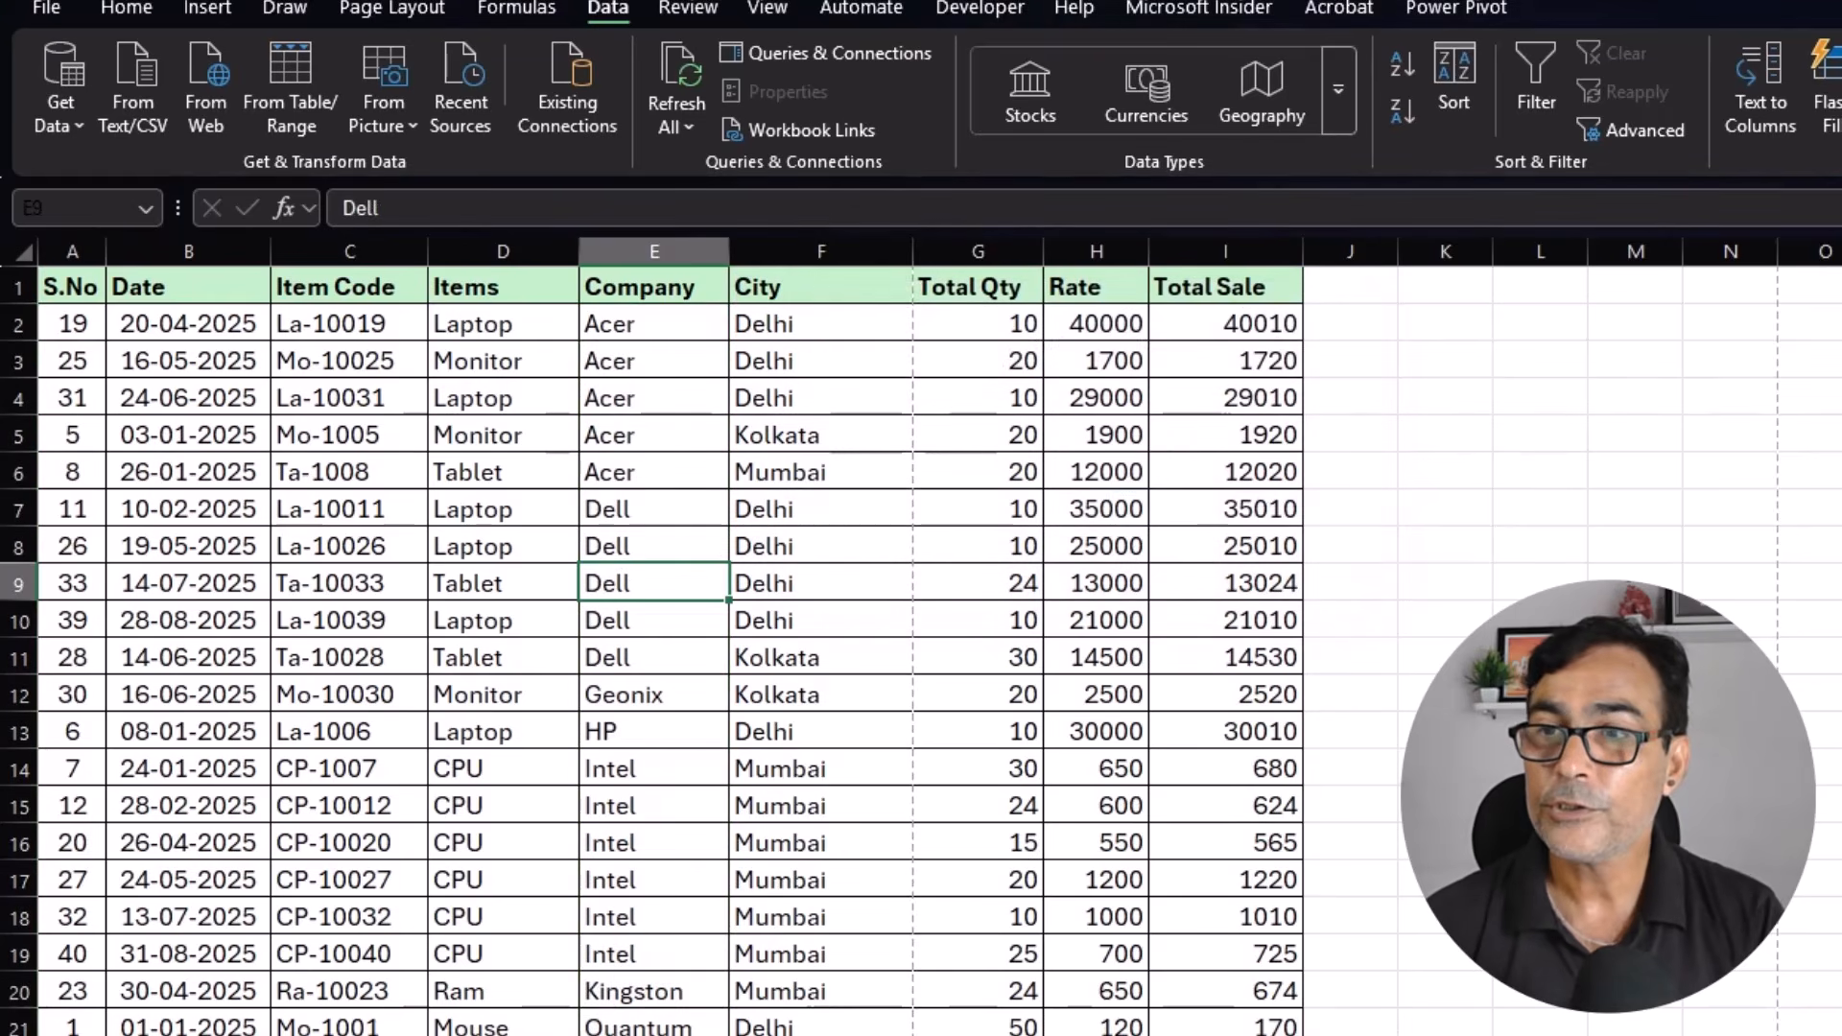
pyautogui.hotkey('alt', 'a')
pyautogui.press('b')
pyautogui.click(969, 260)
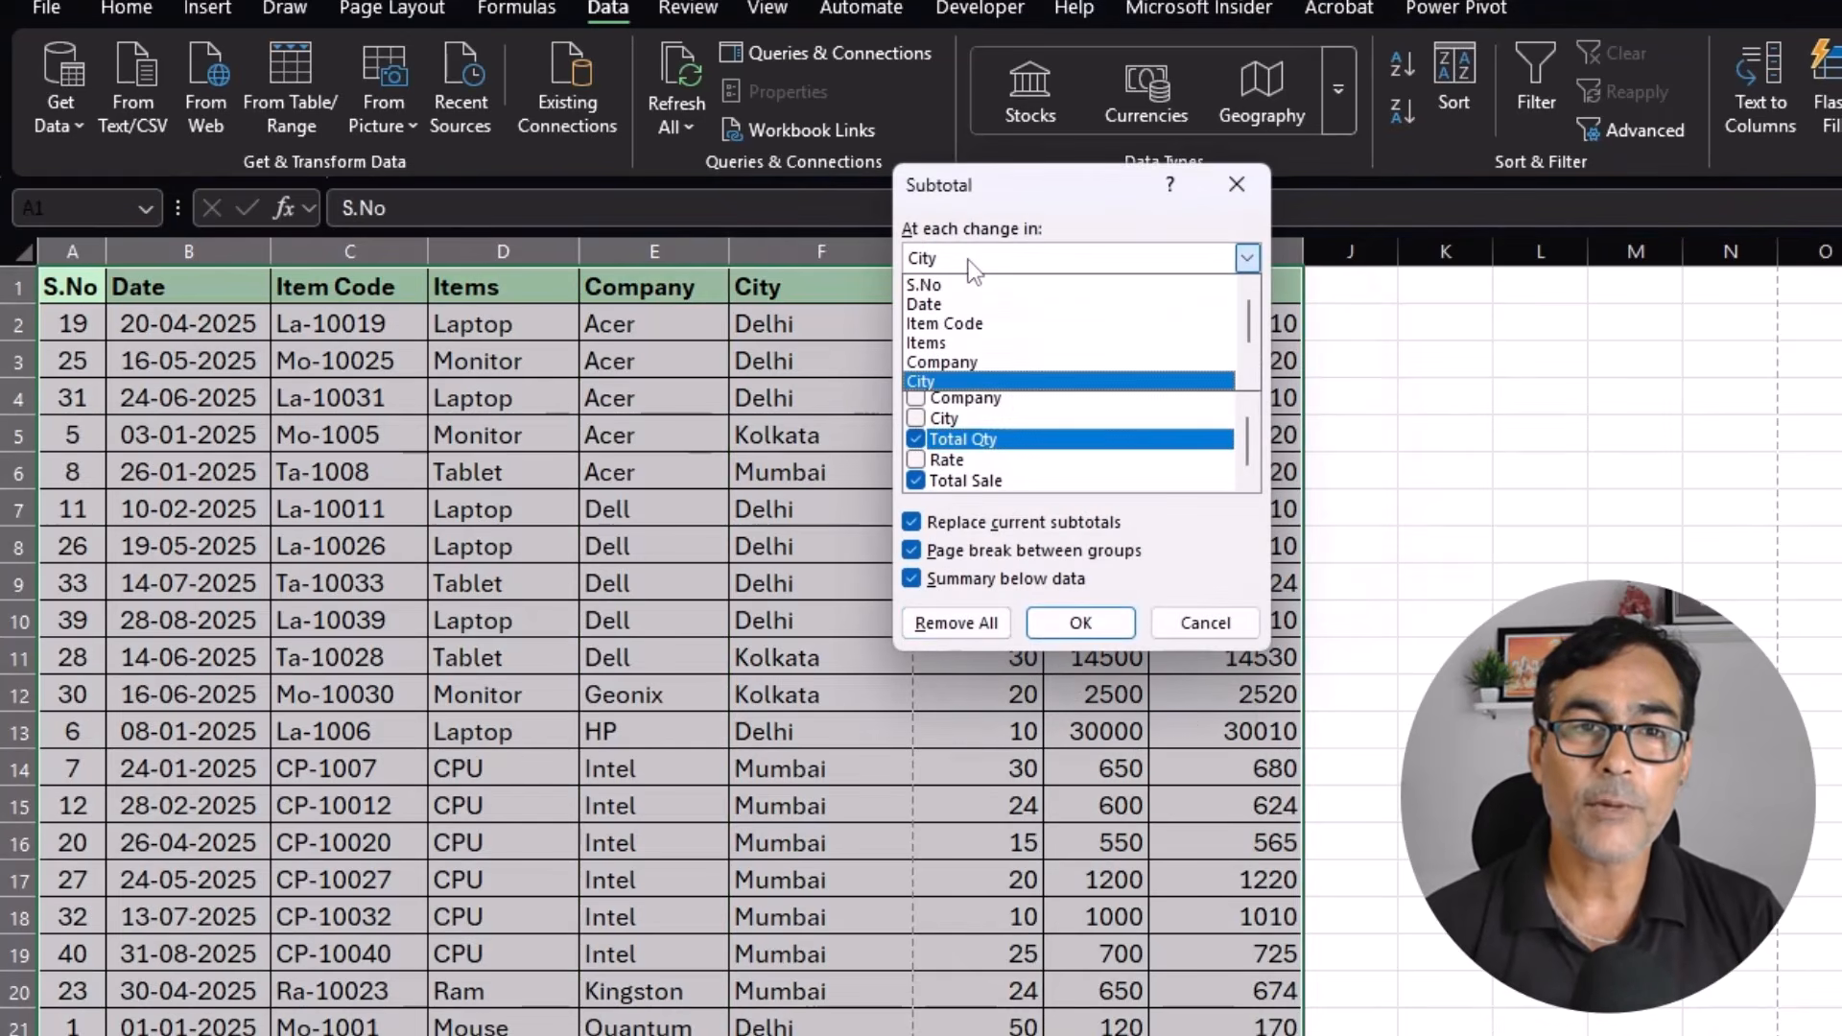
pyautogui.click(945, 361)
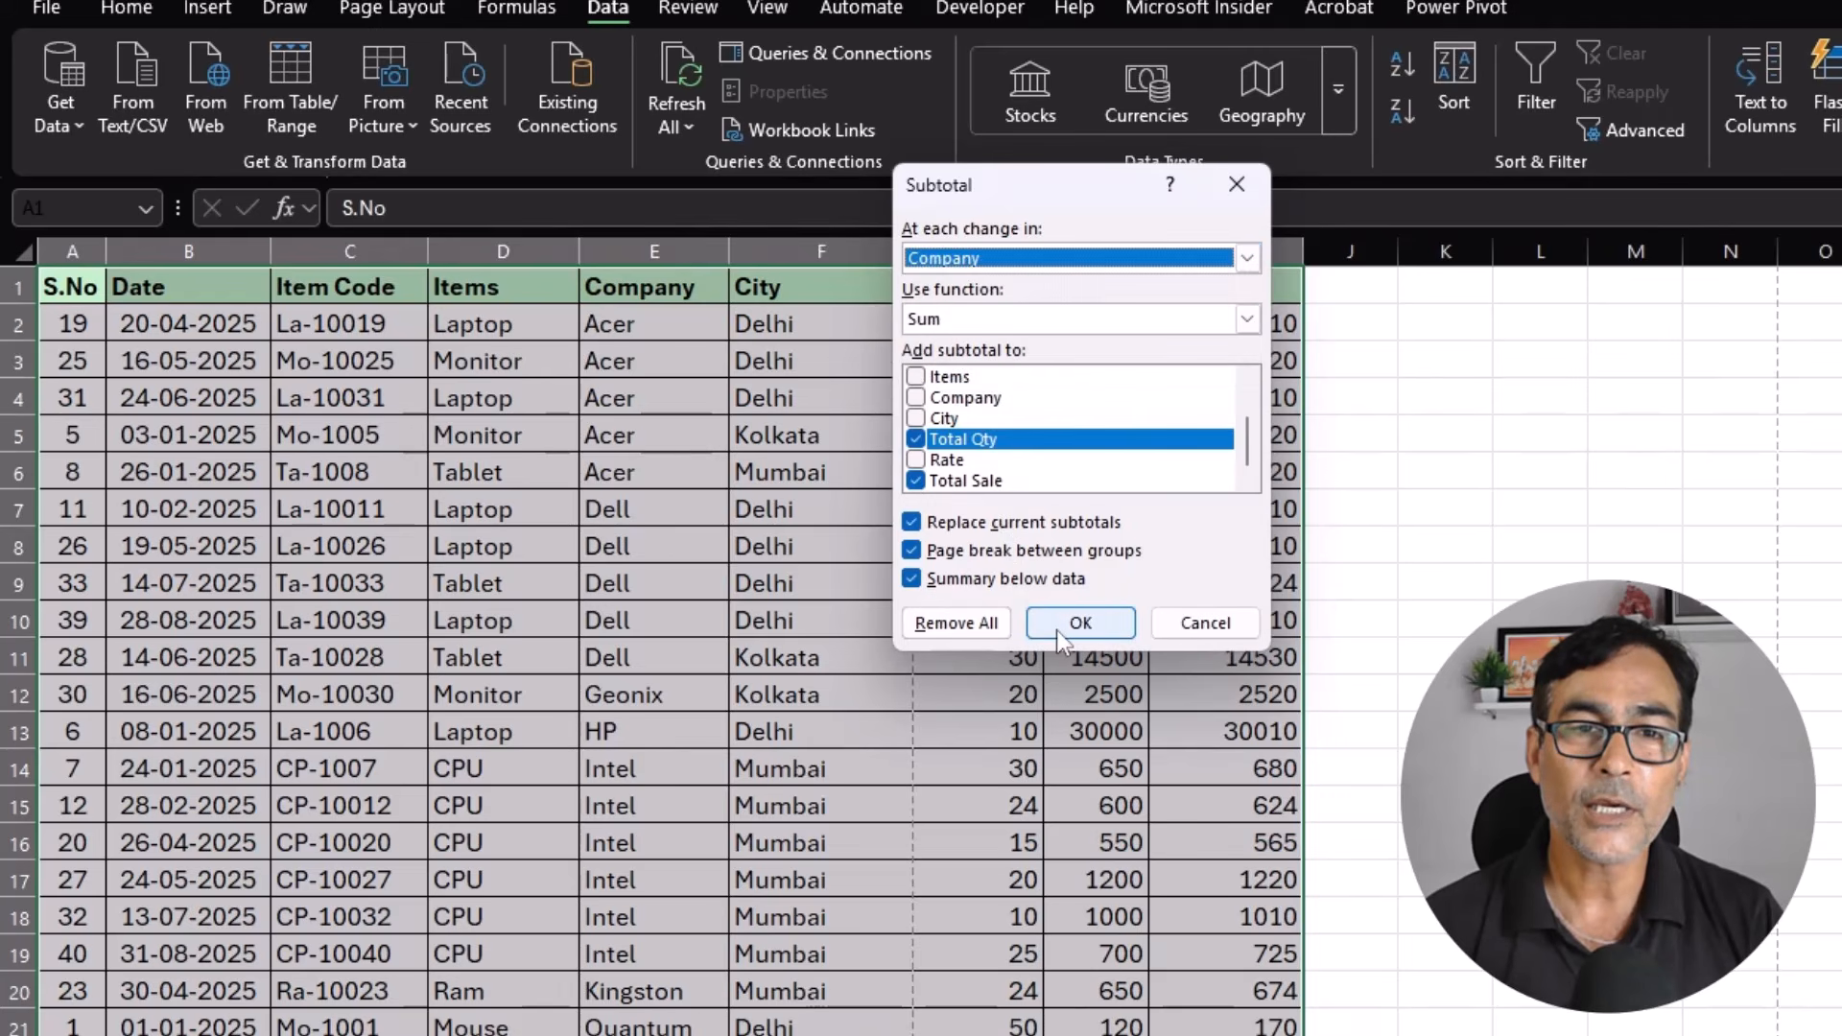
pyautogui.click(1080, 622)
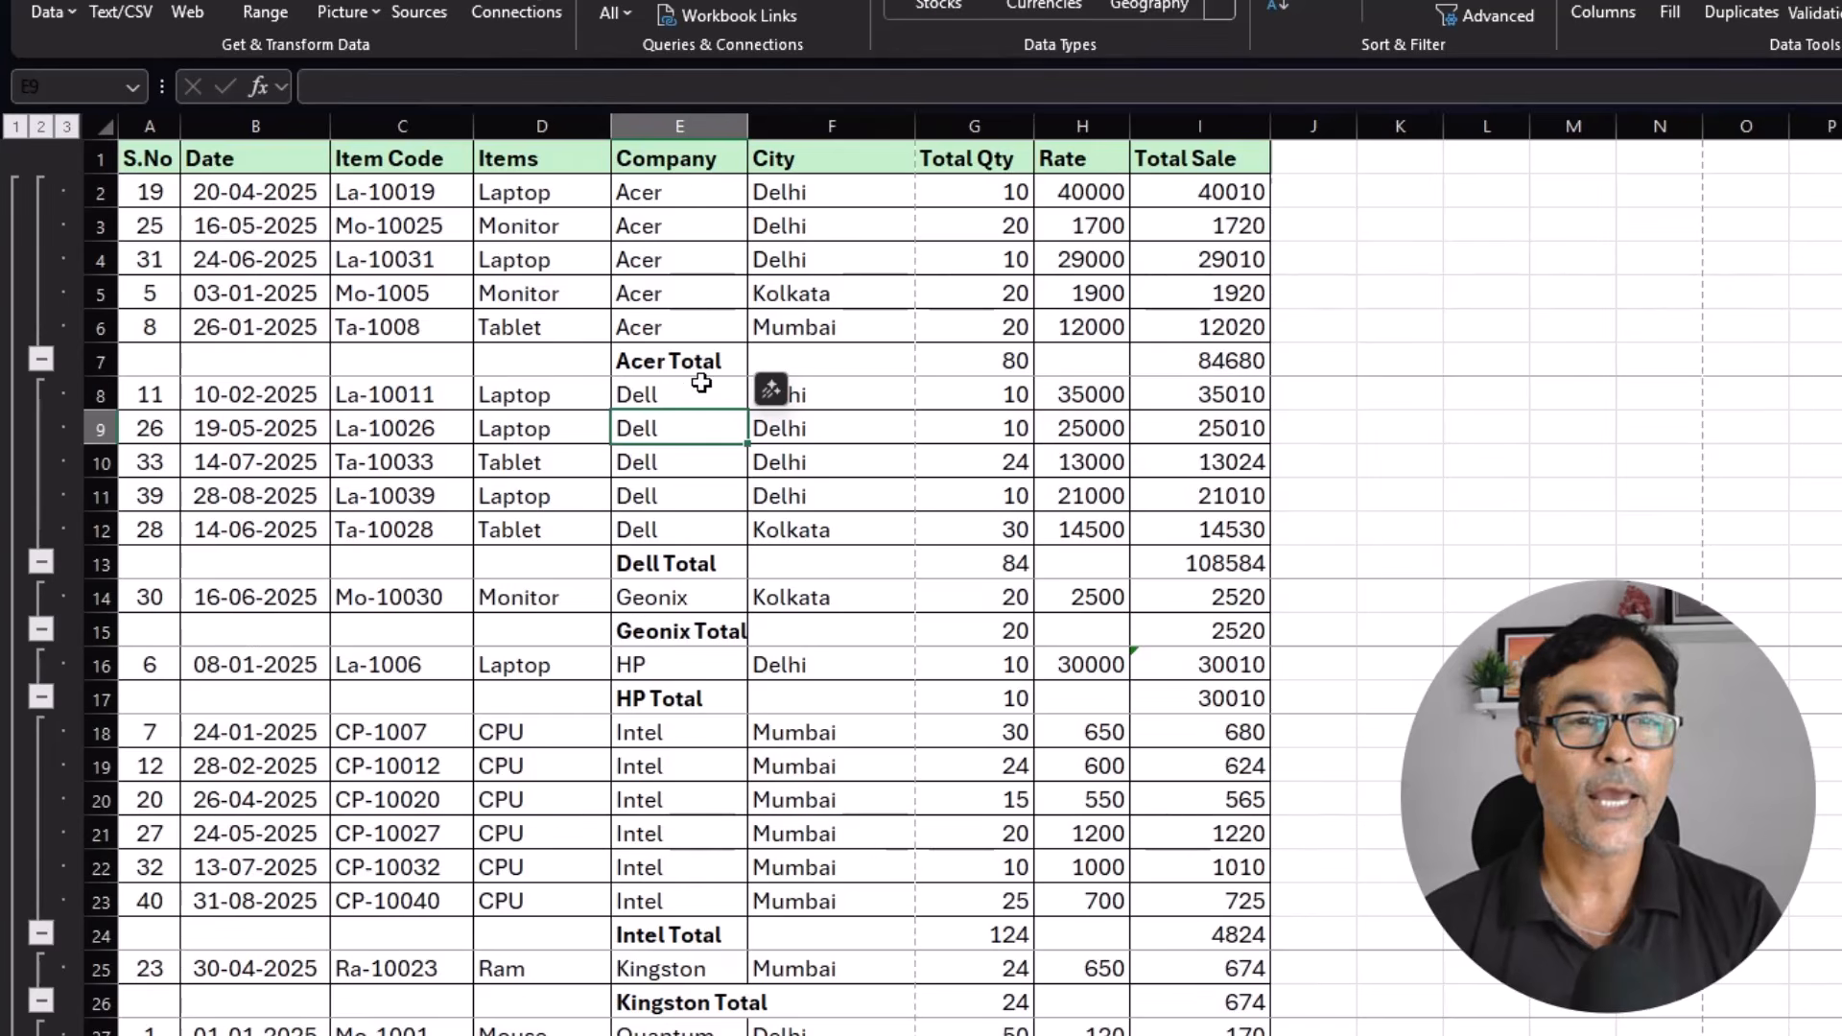
pyautogui.scroll(-1, 691, 676)
pyautogui.scroll(-1, 692, 682)
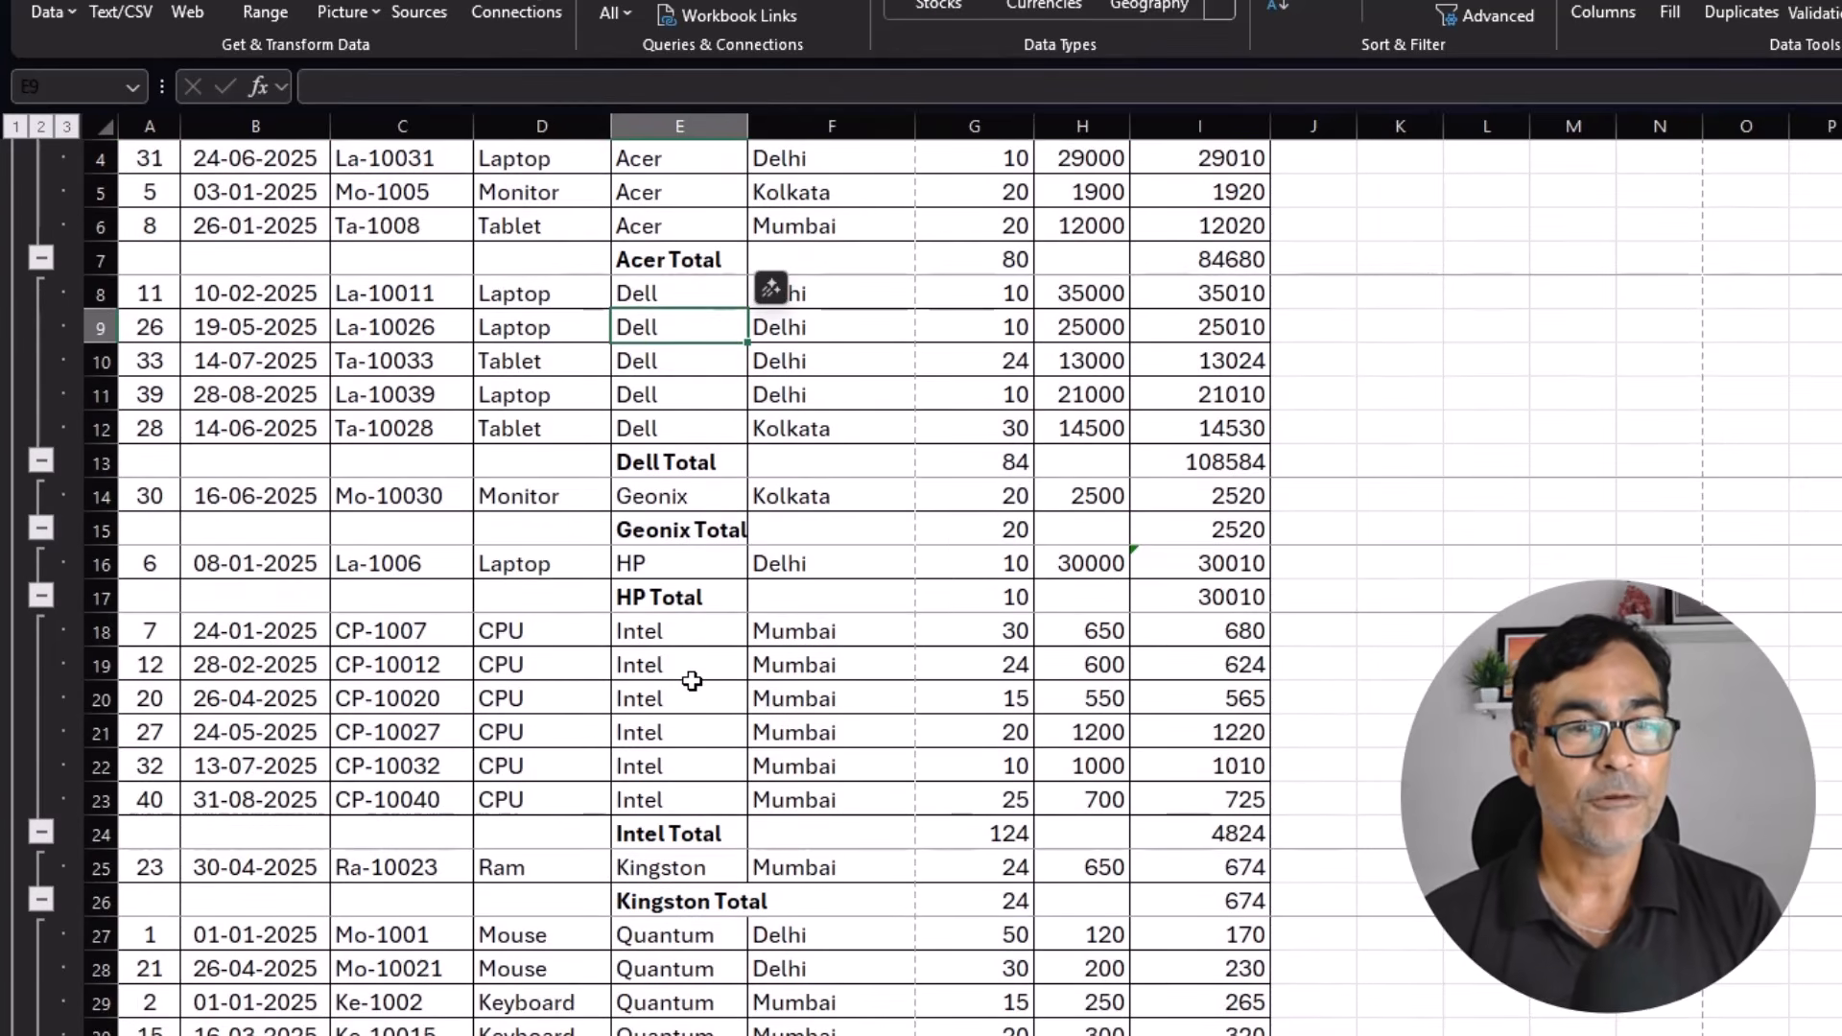